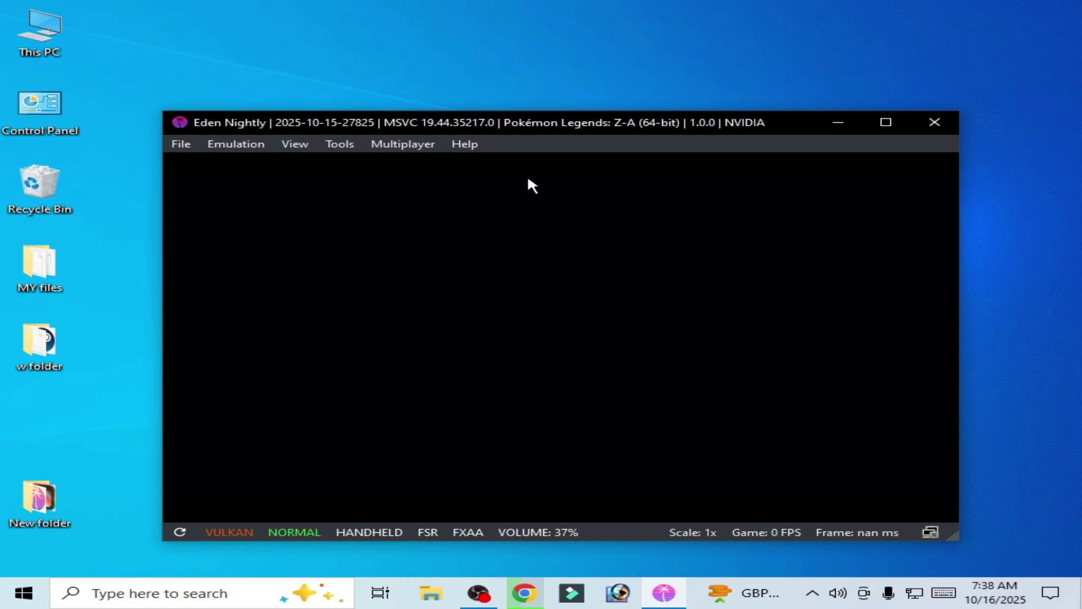
- Stop the running Pokémon Legends: Z-A emulation and confirm the loss of unsaved progress
mouse_move(494, 122)
left_mouse_down()
mouse_move(532, 113)
mouse_move(482, 115)
left_mouse_up()
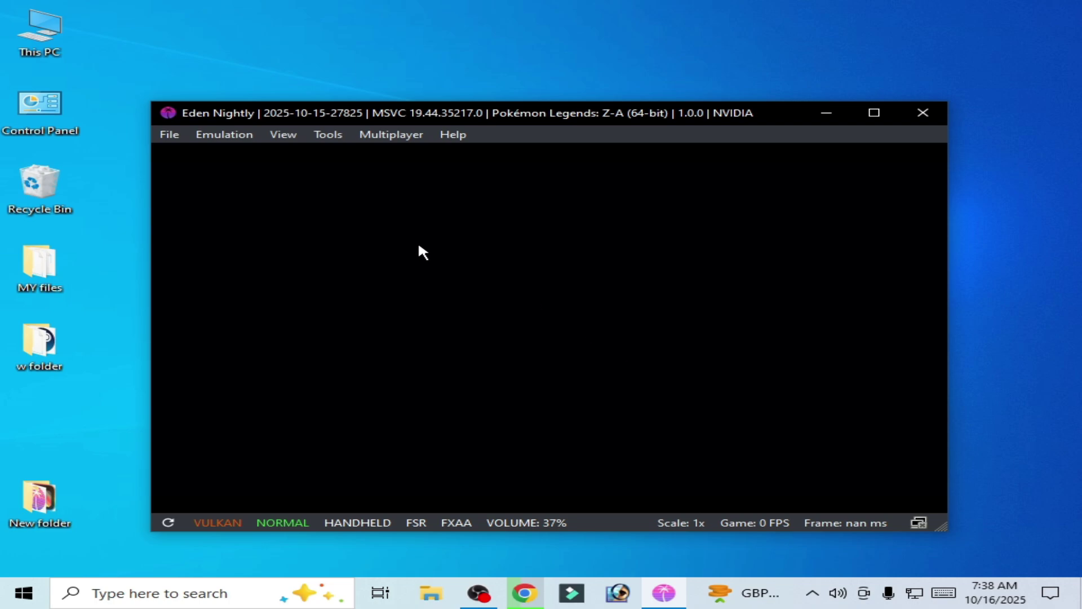
left_click(225, 138)
left_click(231, 173)
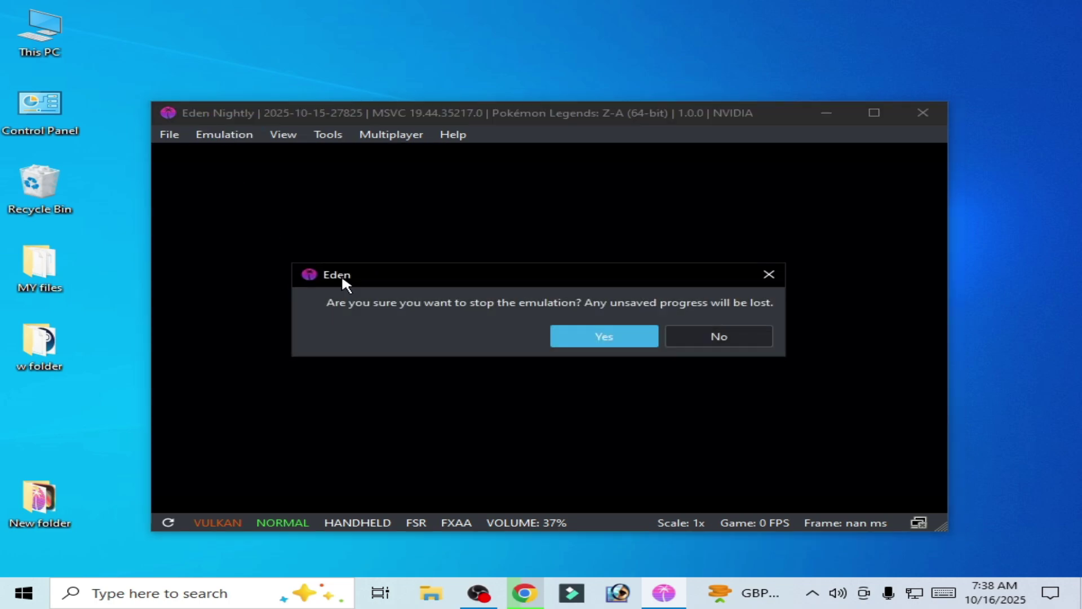
left_click(590, 338)
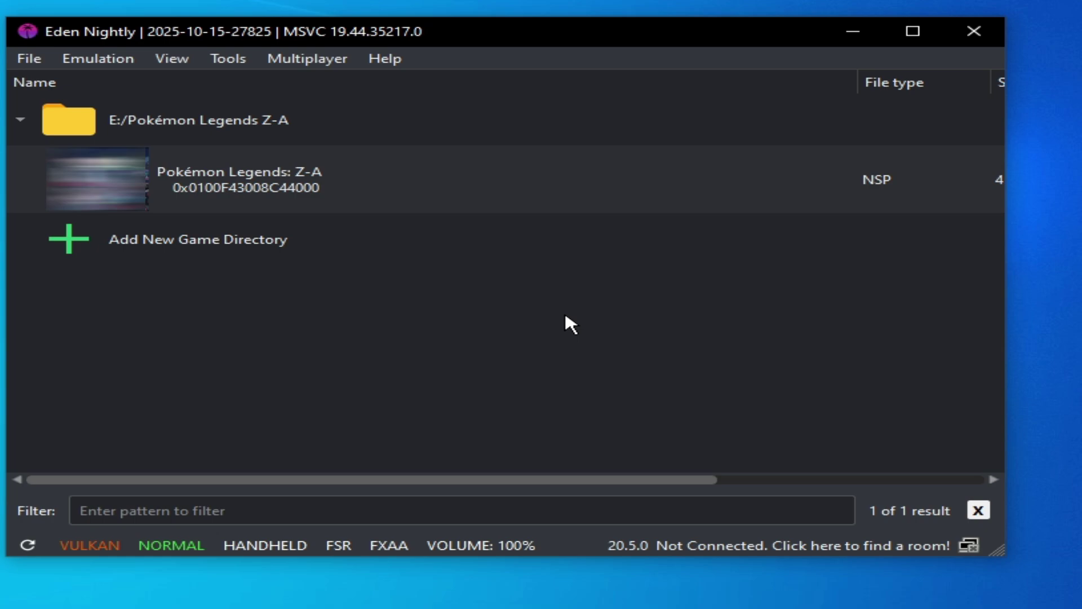
- Remove all pipeline caches of Pokémon Legends: Z-A, confirming the deletion of its transferable shader caches
right_click(283, 184)
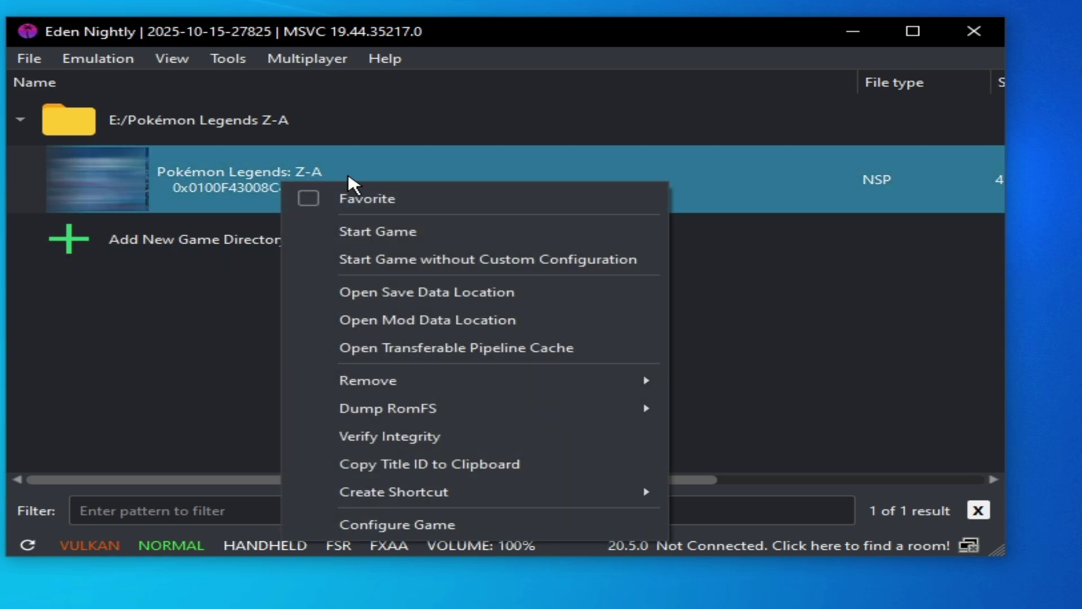
mouse_move(589, 383)
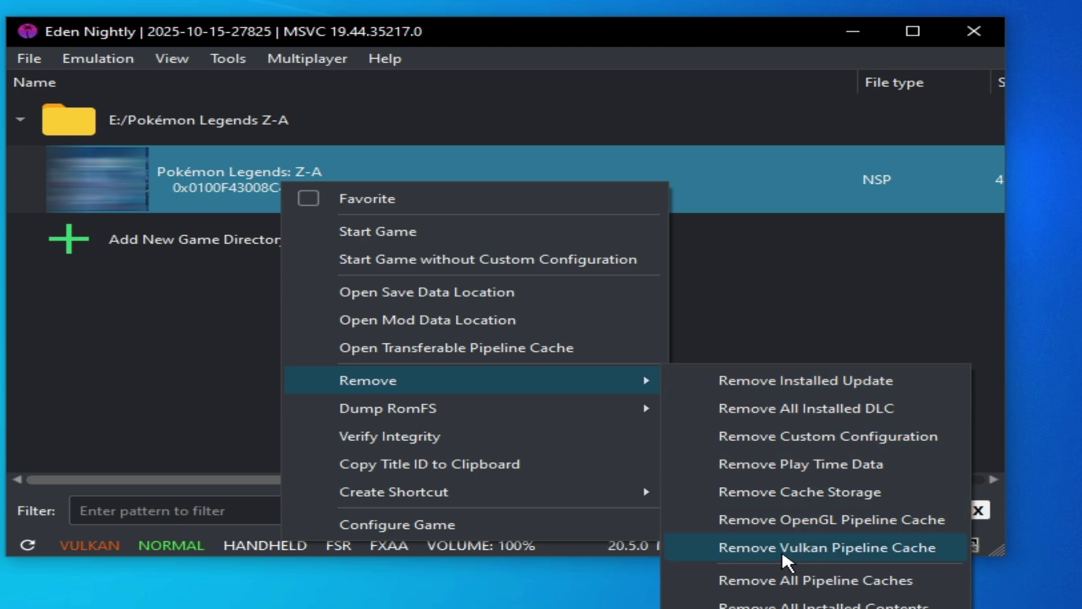
left_click(808, 582)
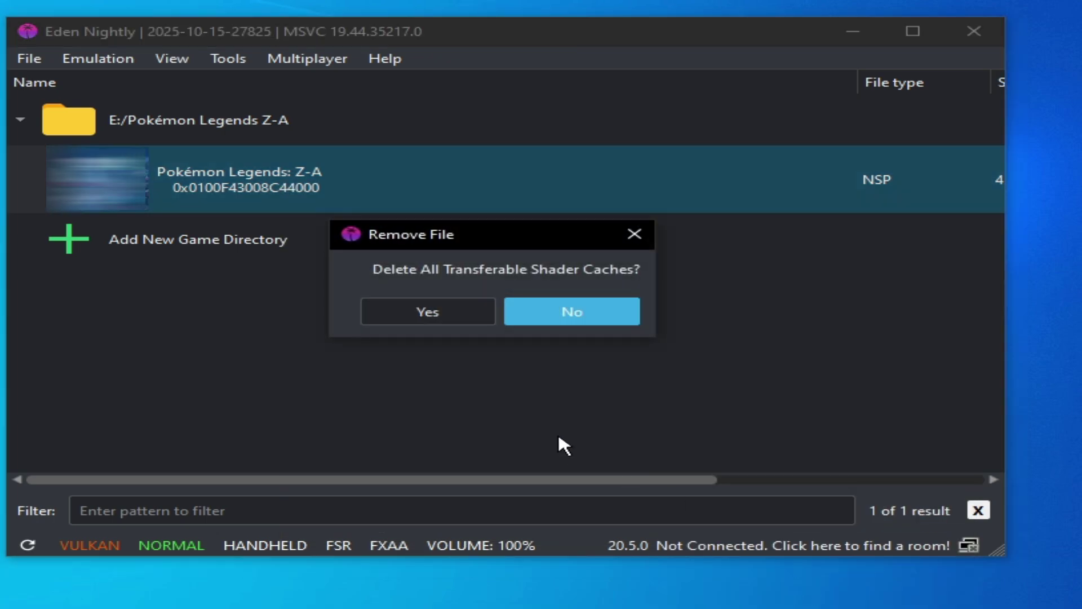
left_click(467, 314)
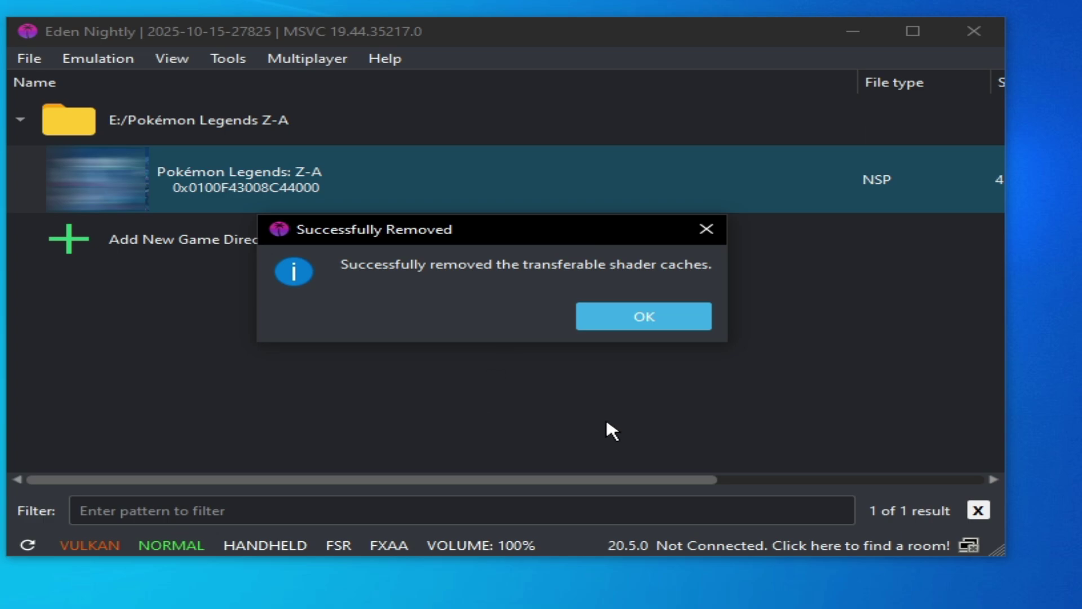
left_click(652, 320)
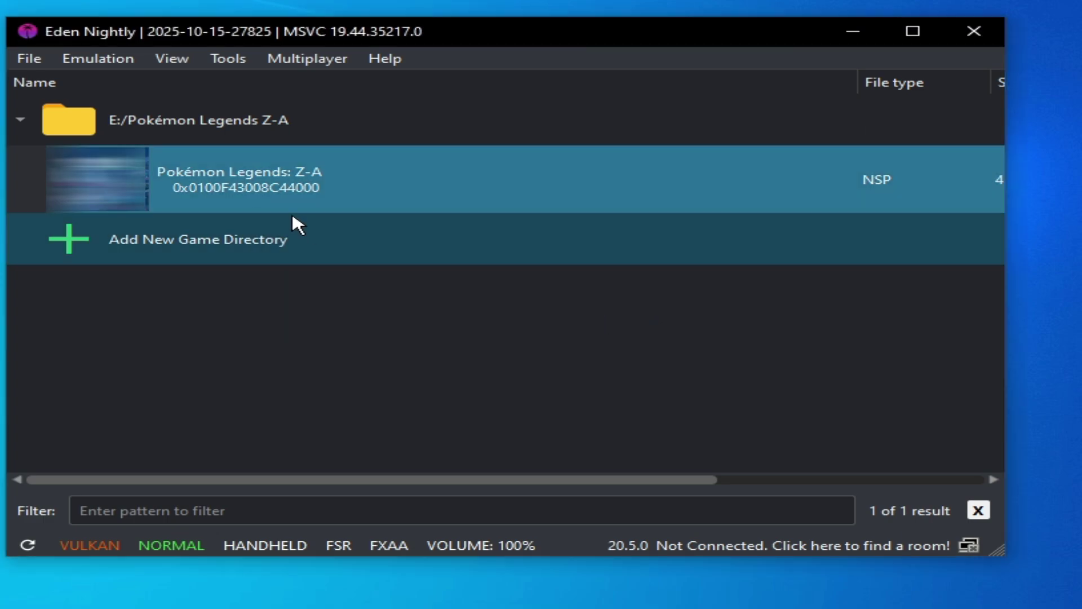
- Remove the installed update of Pokémon Legends: Z-A and confirm the removal
right_click(290, 178)
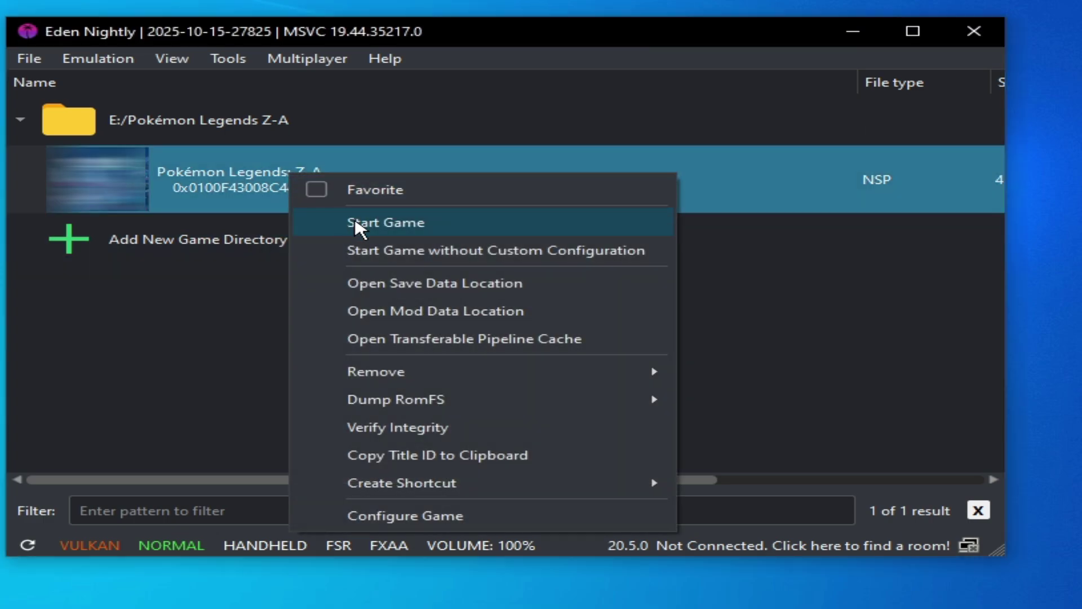
left_click(223, 298)
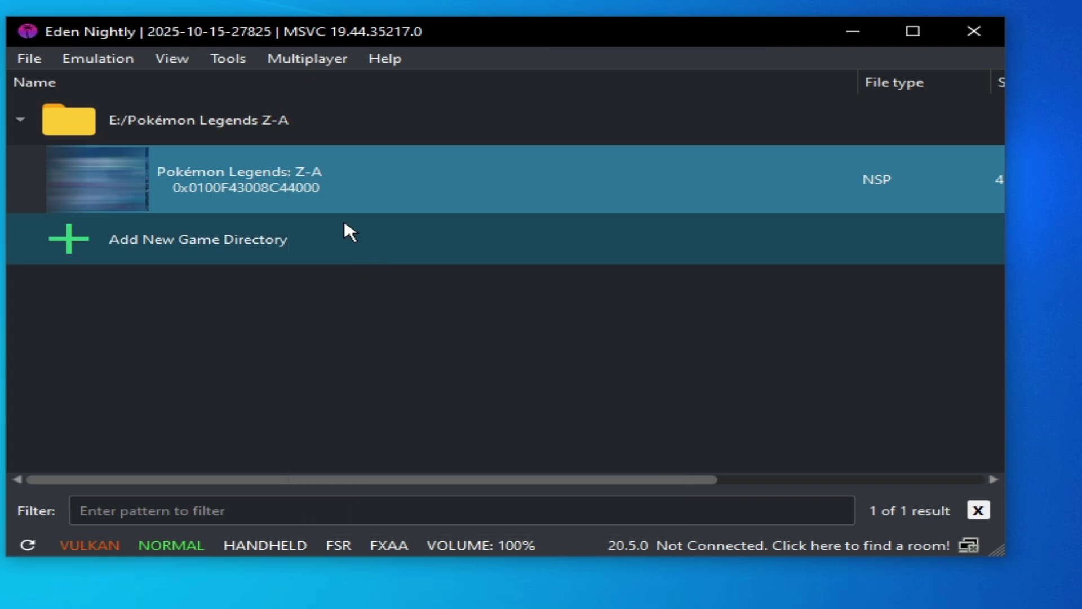
right_click(311, 180)
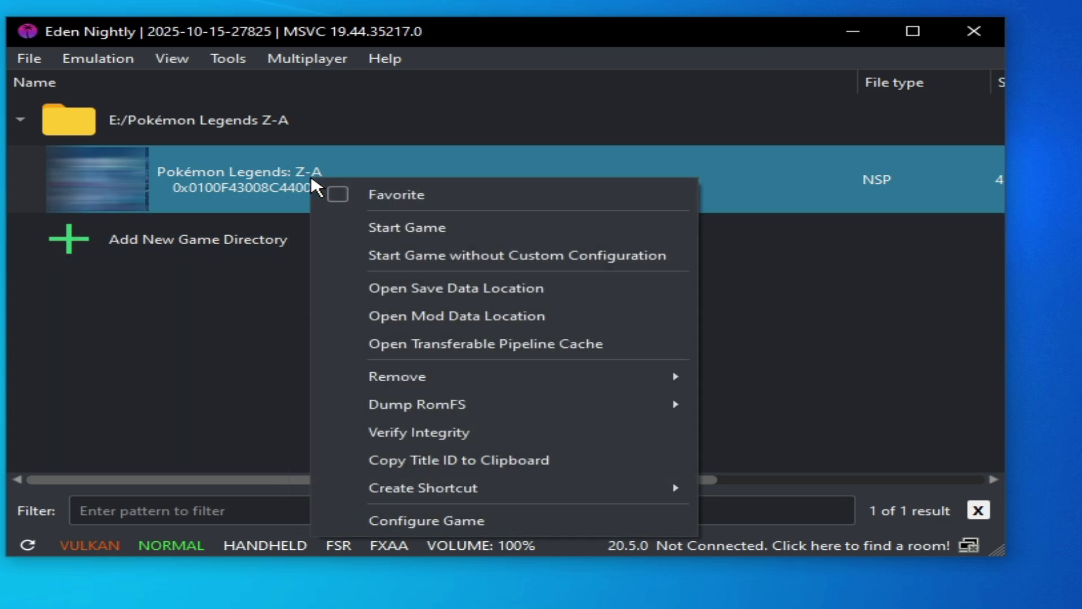
mouse_move(476, 379)
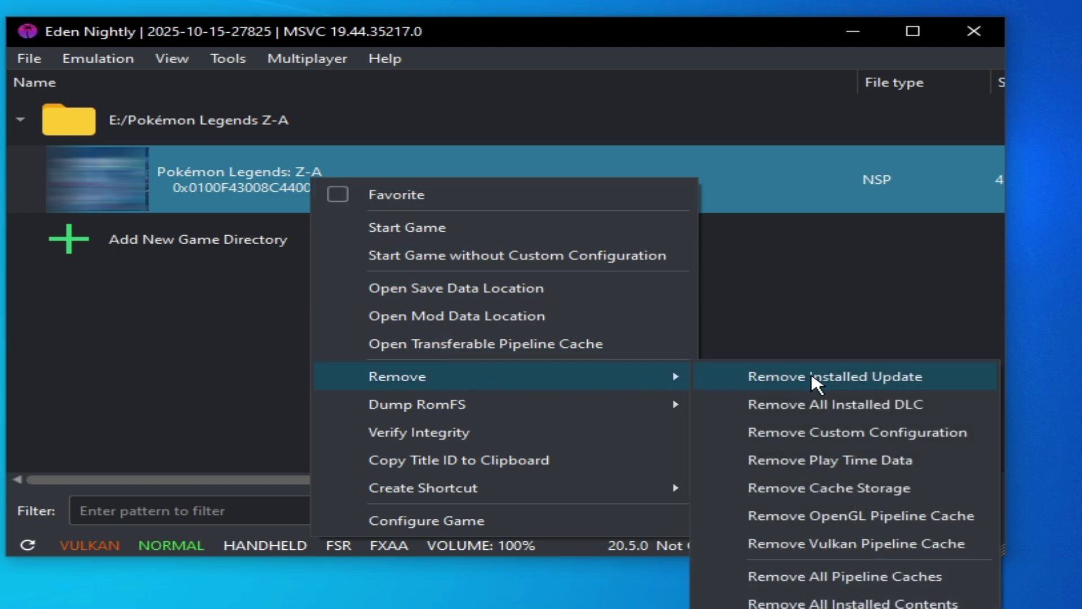
left_click(848, 382)
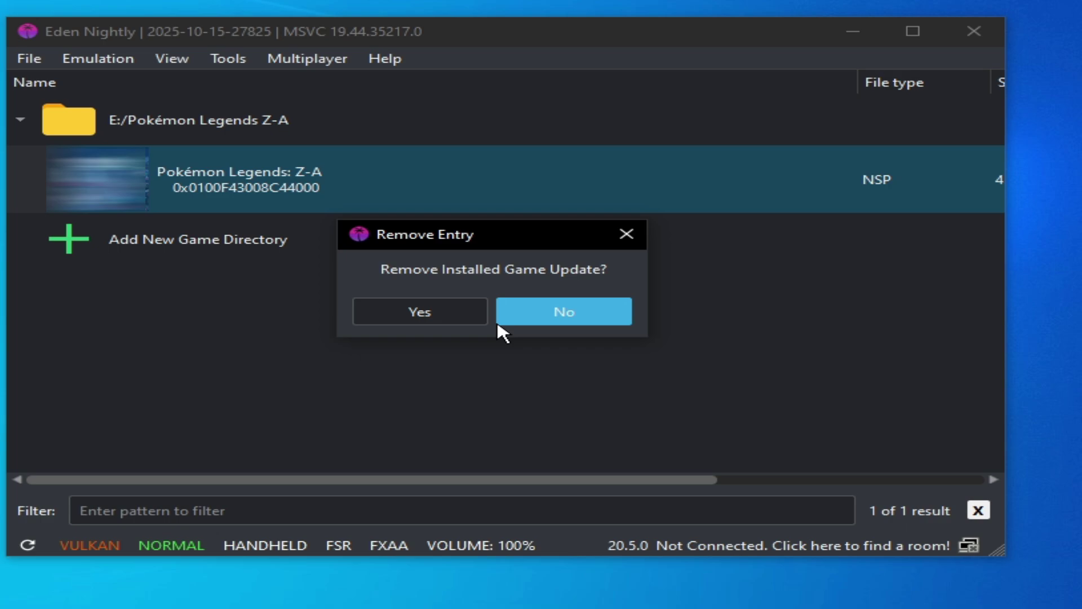
left_click(468, 316)
left_click(563, 320)
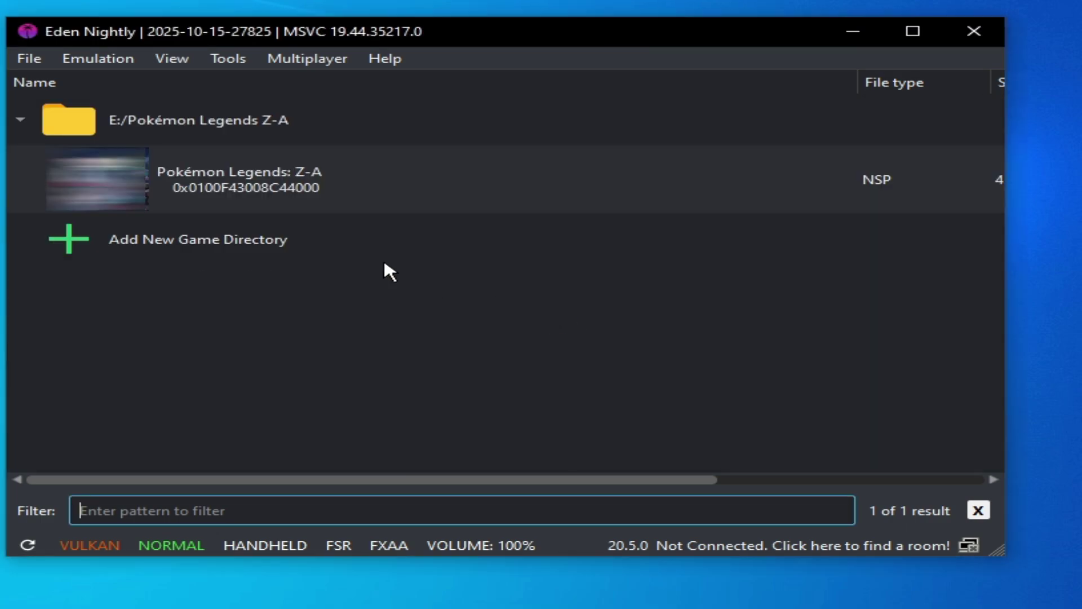
- Remove all installed DLC of Pokémon Legends: Z-A and confirm the removal
left_click(309, 177)
right_click(308, 174)
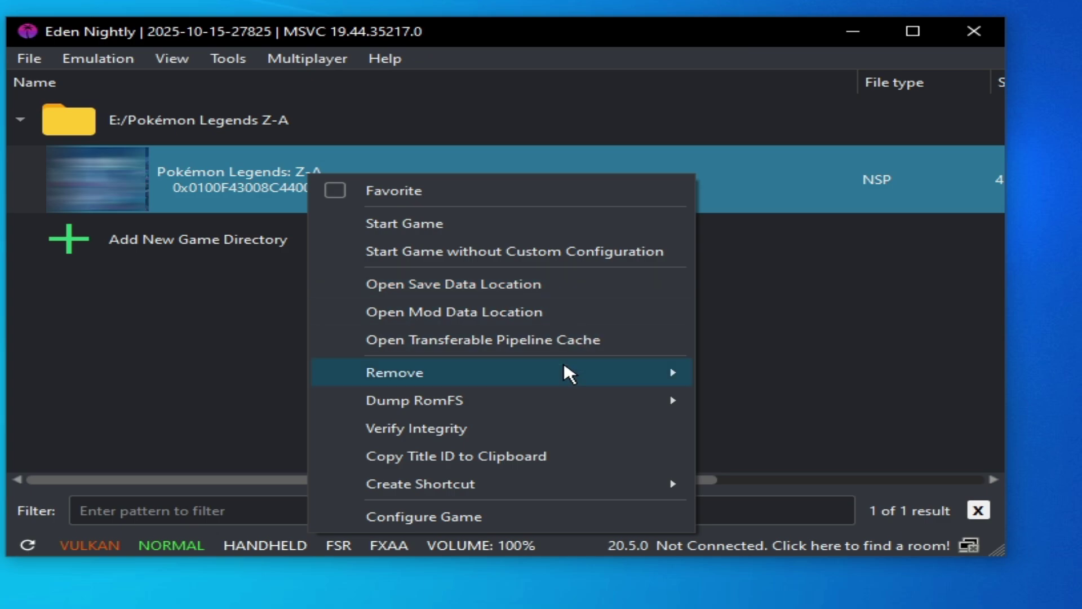
mouse_move(566, 371)
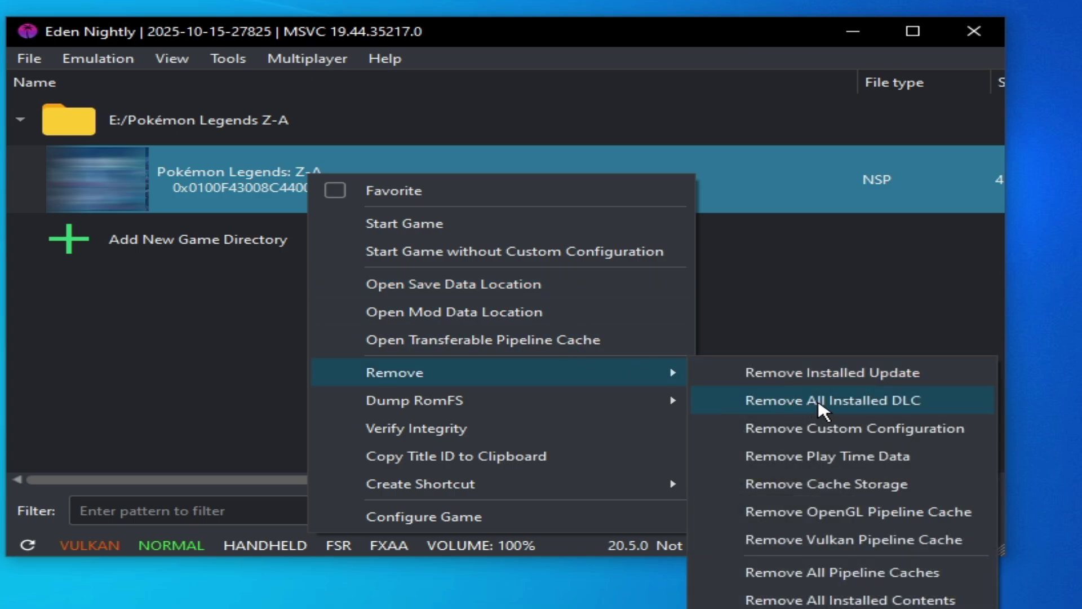
left_click(840, 401)
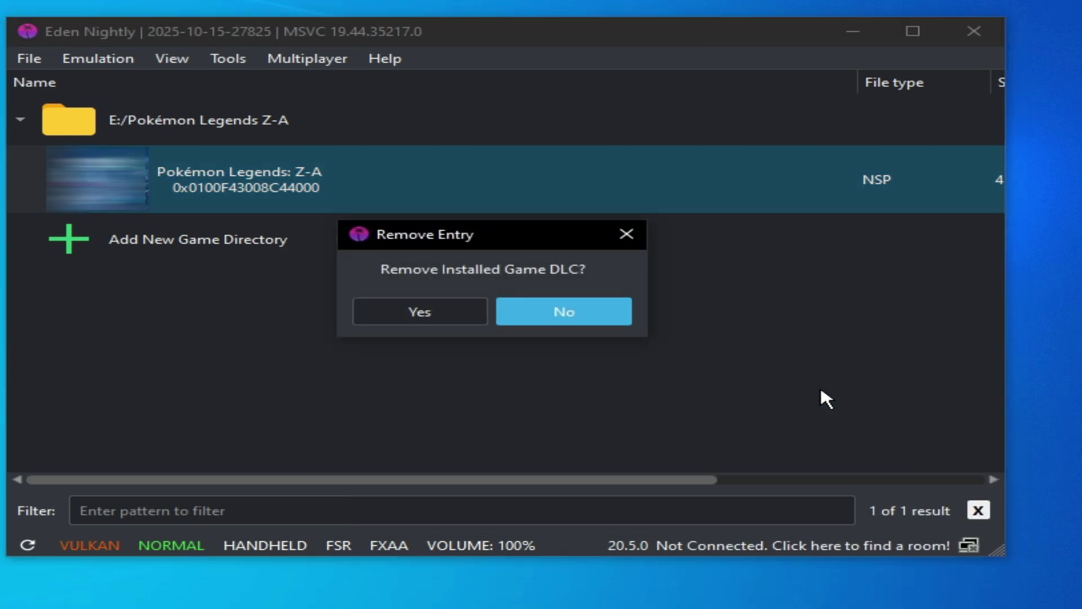
left_click(438, 314)
left_click(575, 327)
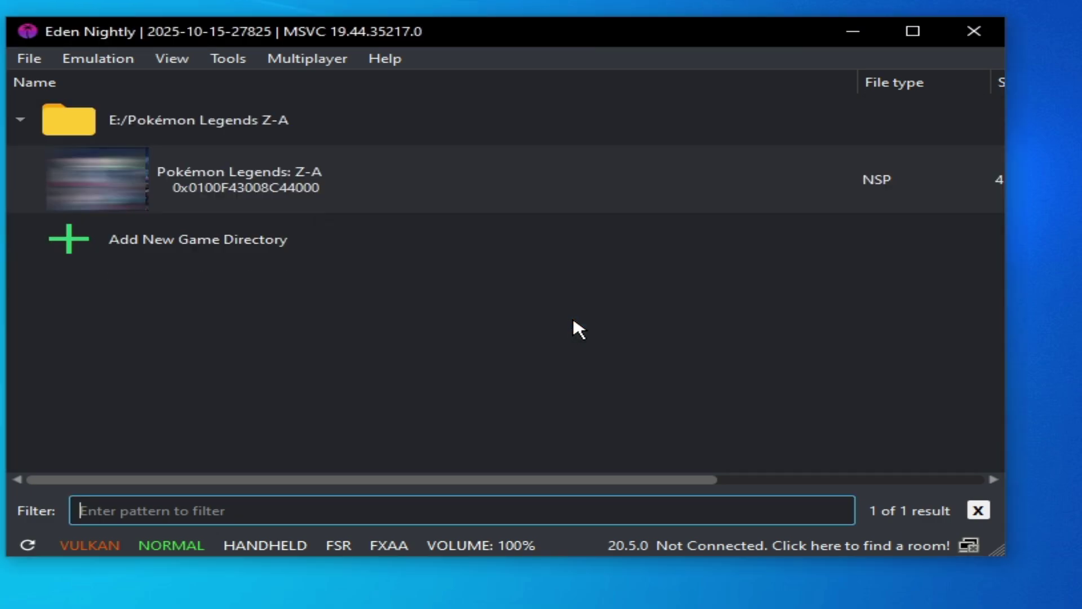
- Remove the cache storage of Pokémon Legends: Z-A and confirm the removal
right_click(377, 158)
mouse_move(691, 358)
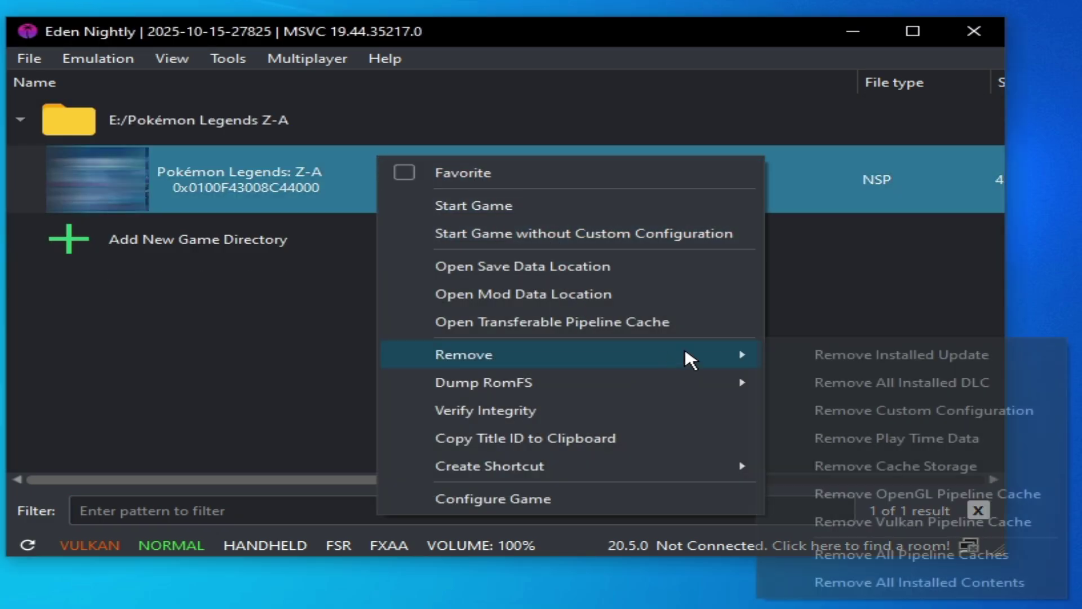
left_click(859, 468)
left_click(451, 311)
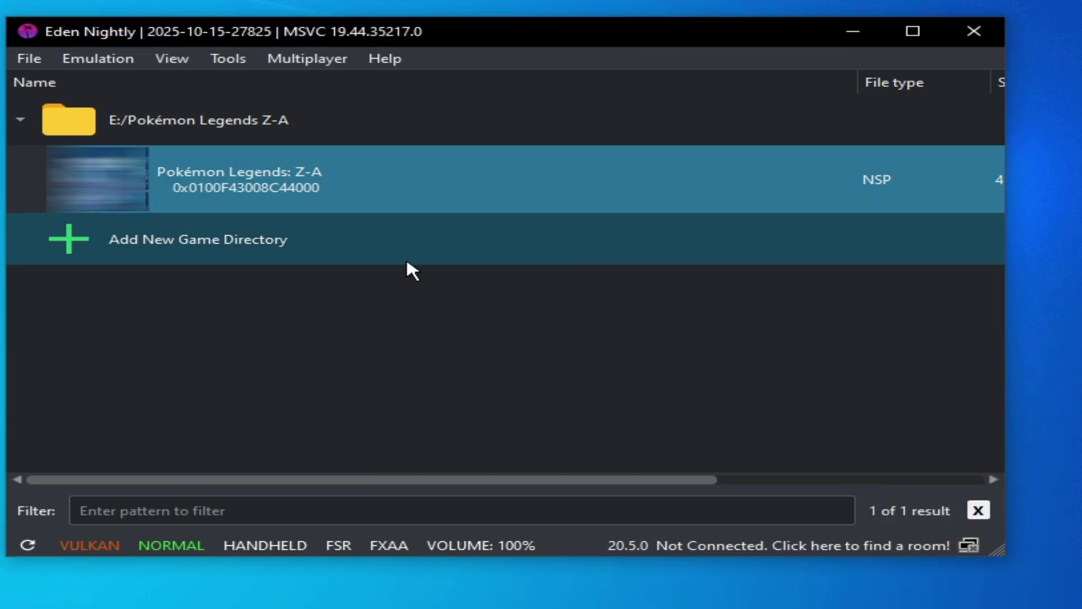
right_click(326, 180)
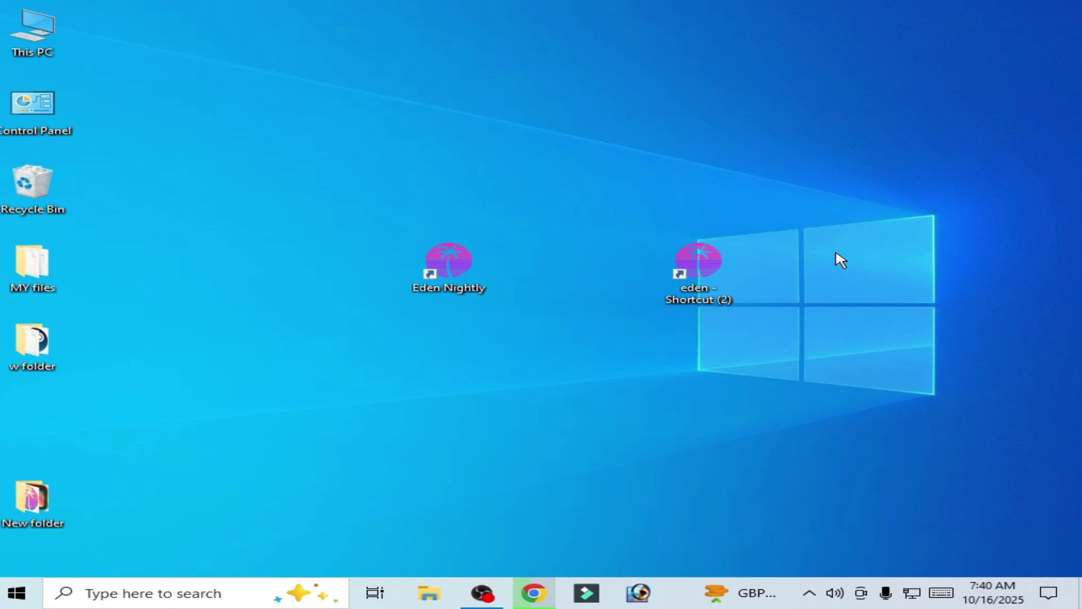
- Launch Eden v0.0.3 and Eden Nightly from their desktop shortcuts to compare the two builds, and close the Nightly window
double_click(710, 271)
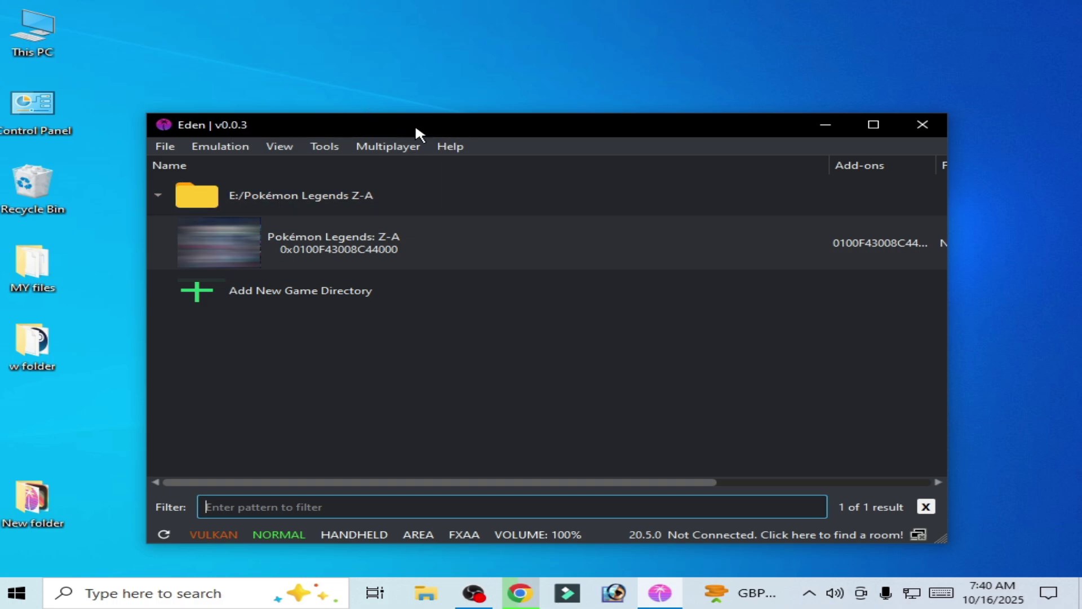
left_click_drag(441, 119, 486, 305)
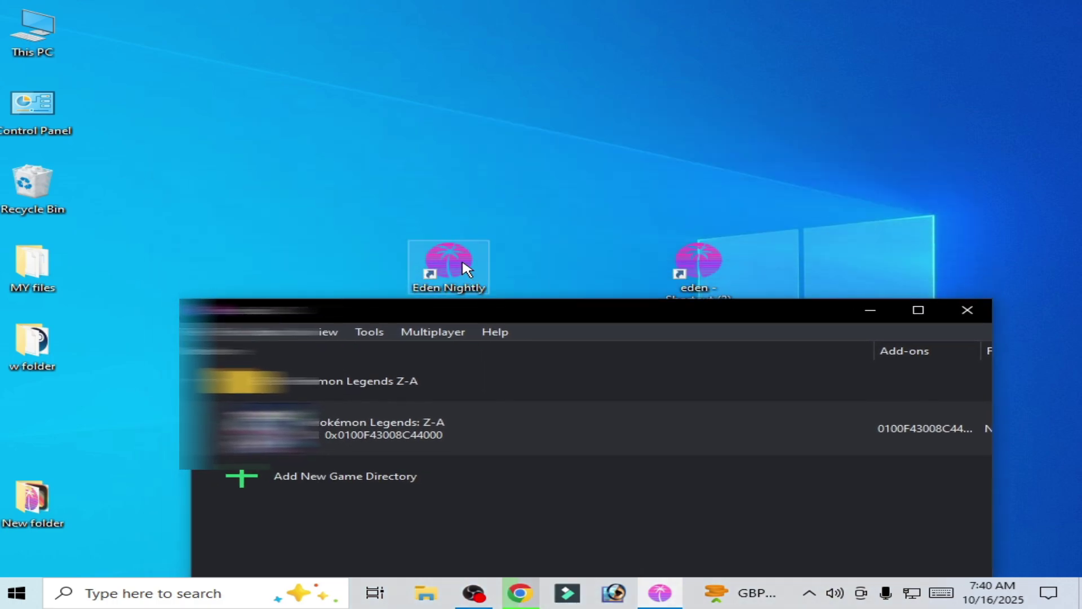
left_click_drag(466, 267, 466, 189)
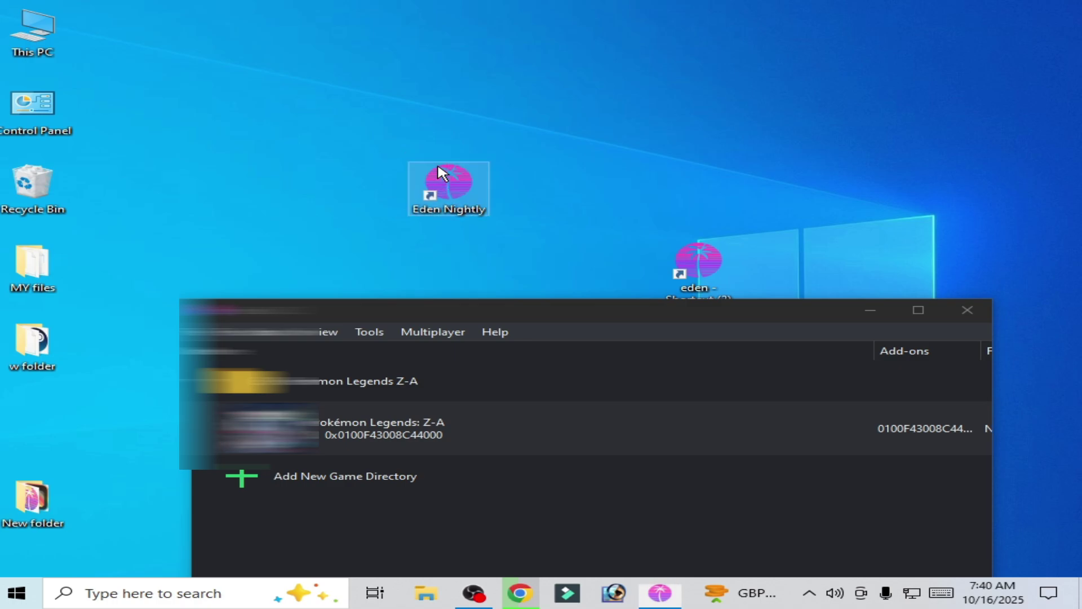
double_click(456, 204)
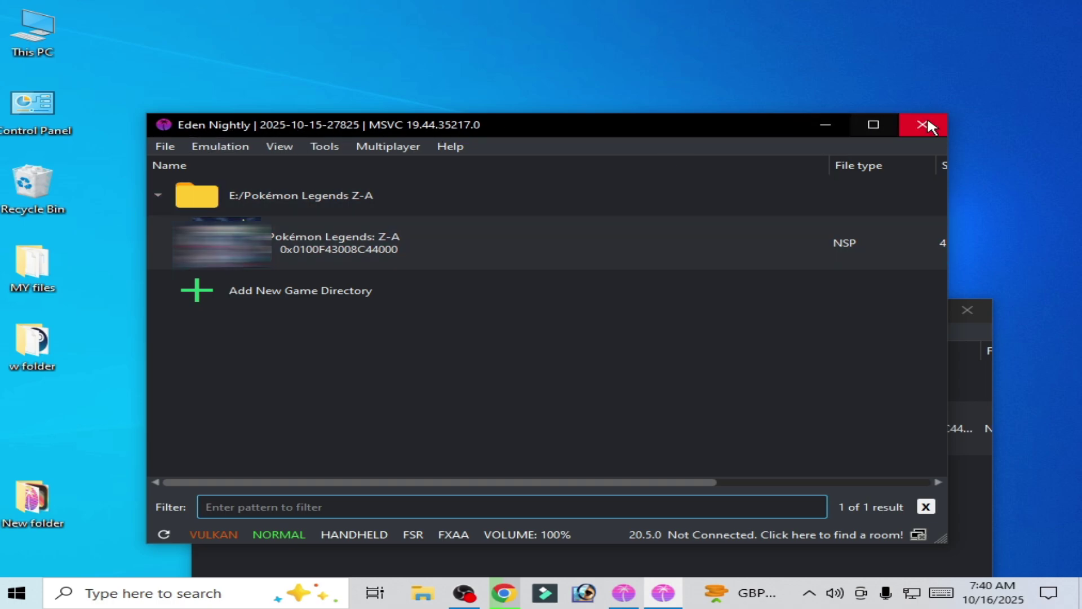
left_click(928, 122)
left_click_drag(443, 300, 483, 300)
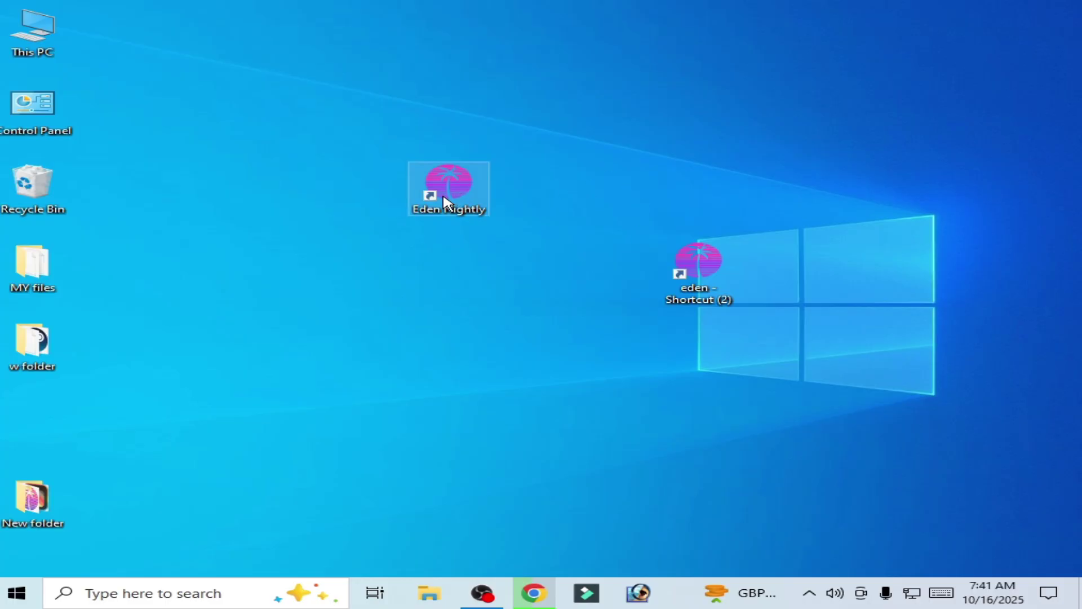
- Launch Eden Nightly from its desktop shortcut and move its window fully into view
right_click(443, 198)
left_click(488, 211)
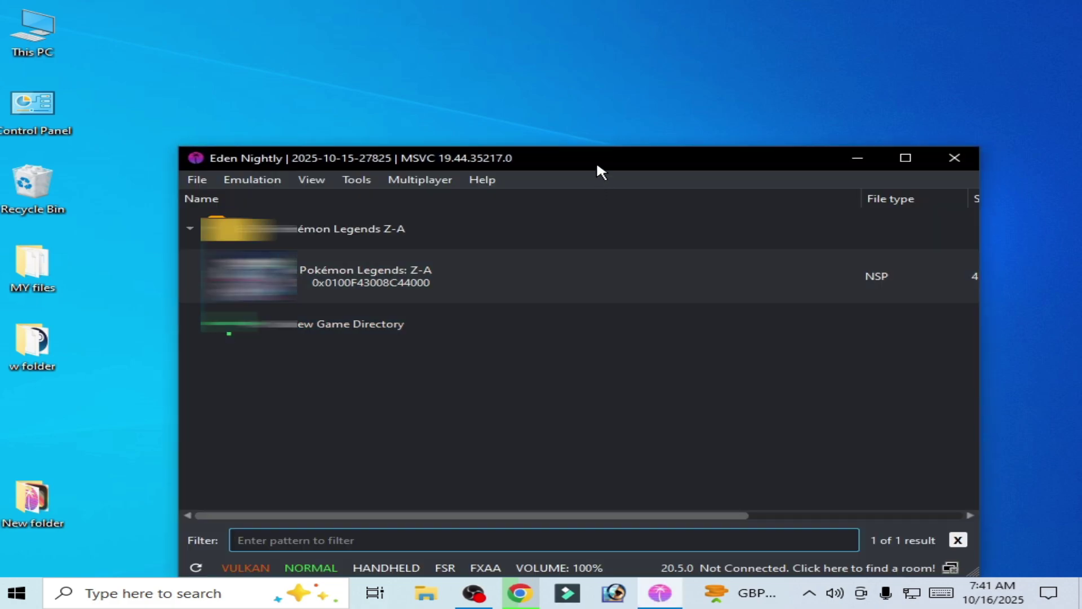
left_click_drag(596, 163, 597, 125)
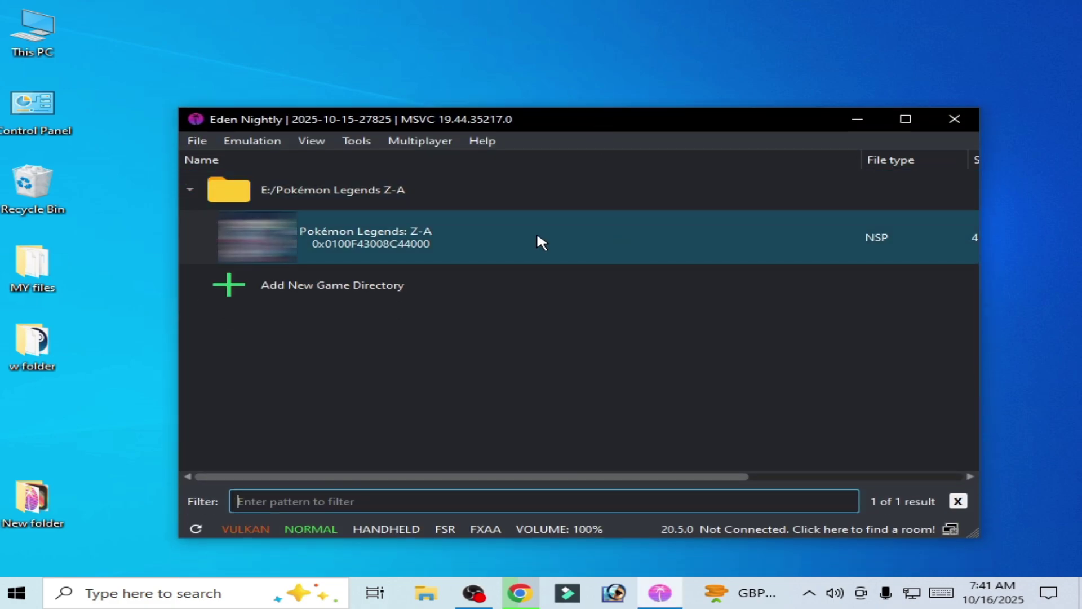
- Open the emulator configuration and look over its graphics options before showing the System settings
left_click(256, 138)
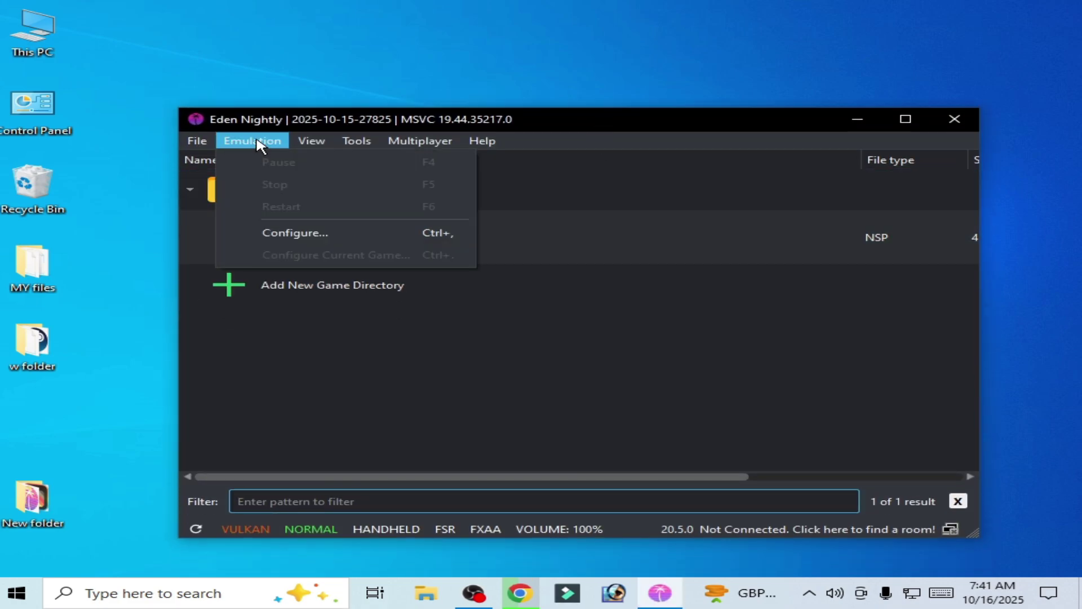
left_click(290, 241)
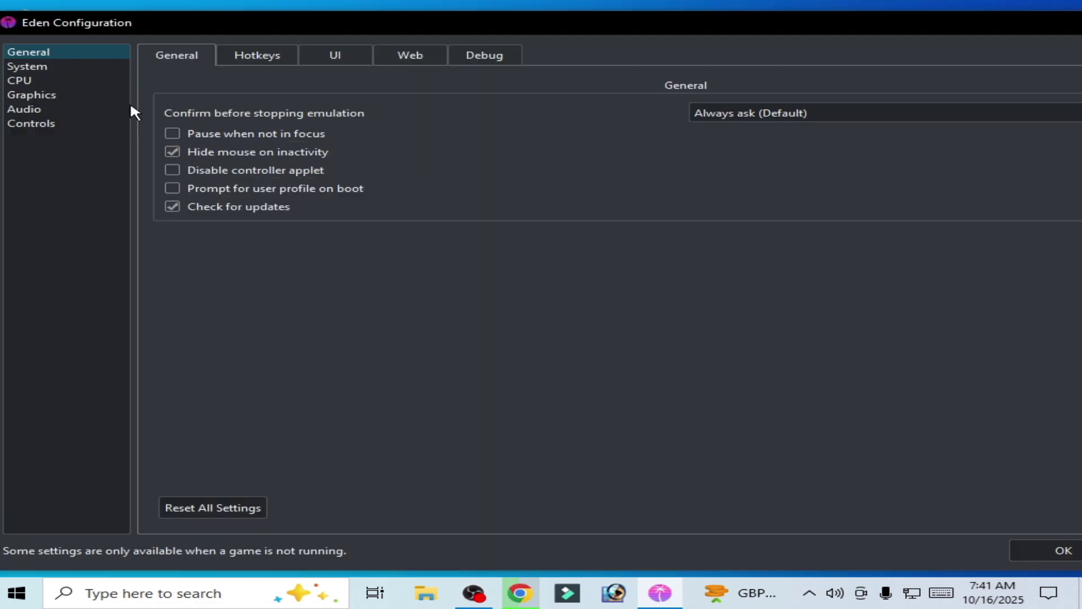
left_click(55, 95)
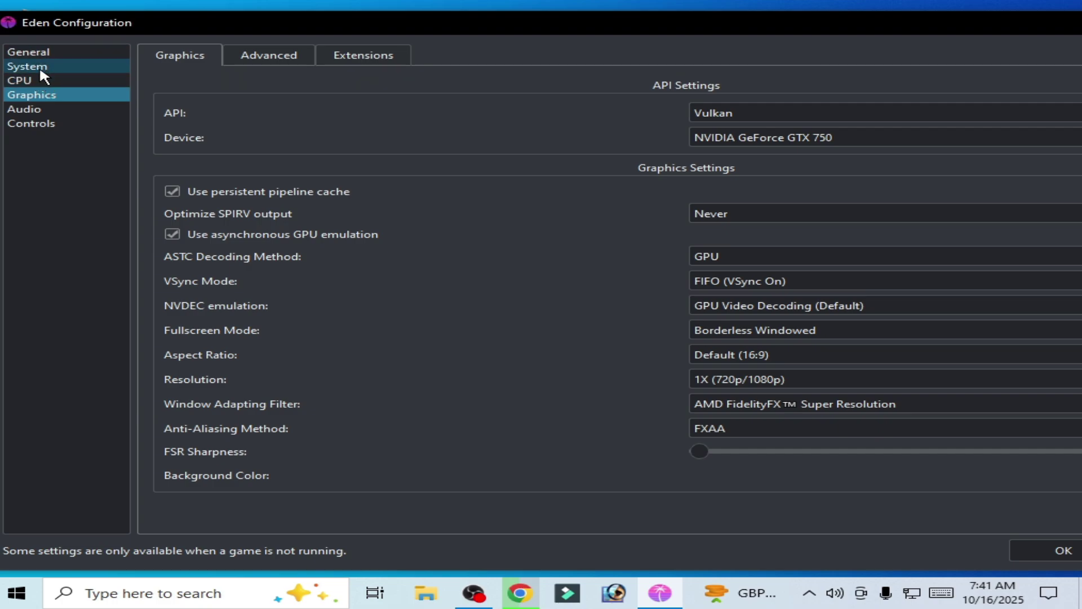
left_click(44, 74)
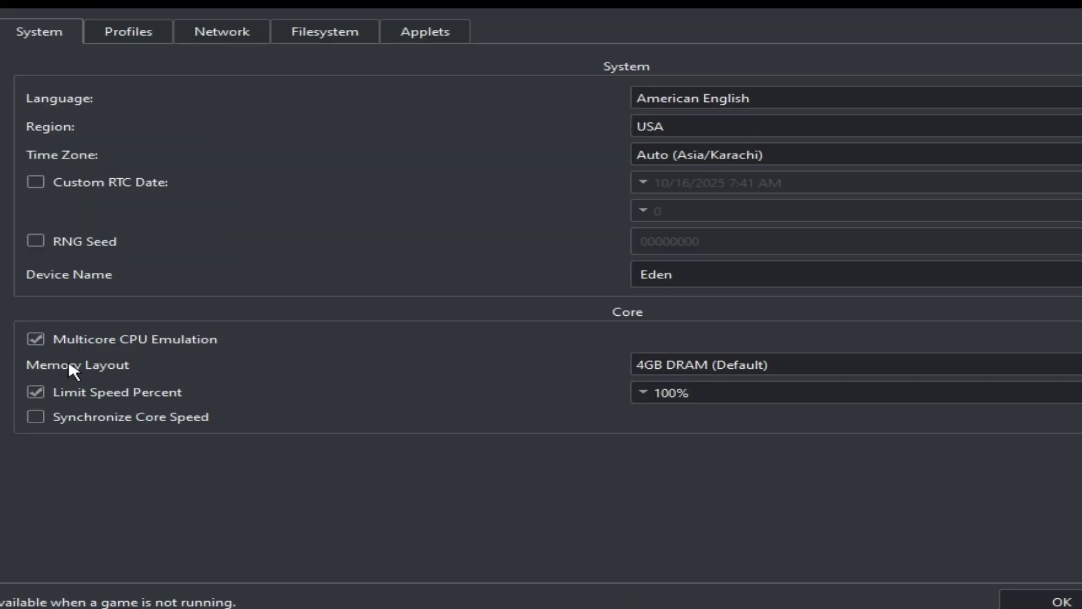
- Try the 6GB and 8GB DRAM memory layouts, return to 4GB DRAM (Default), and switch Limit Speed Percent off and back on
left_click(633, 367)
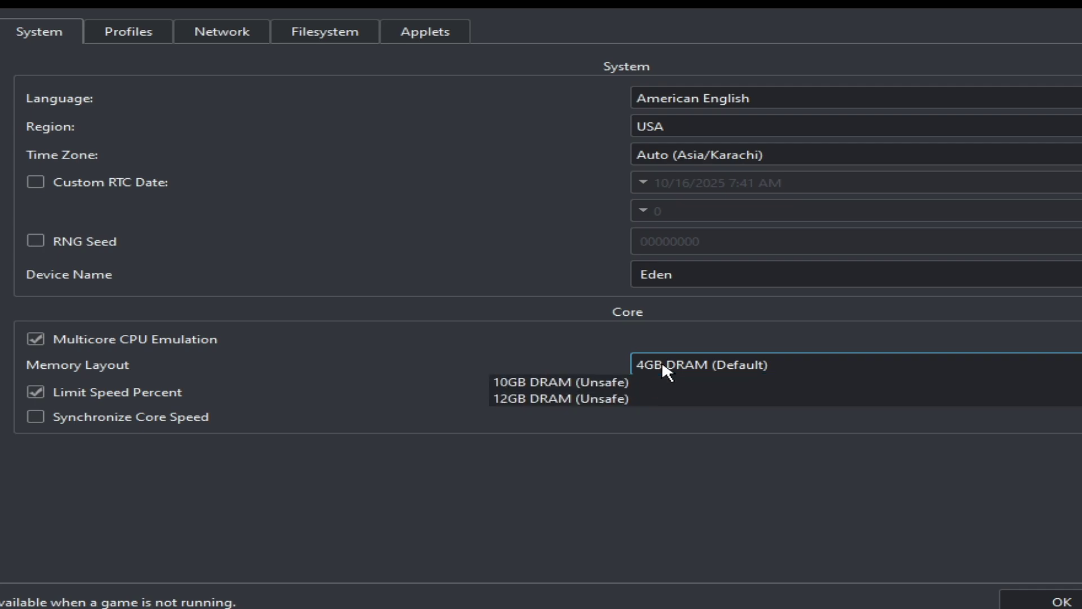
left_click(560, 399)
left_click(684, 368)
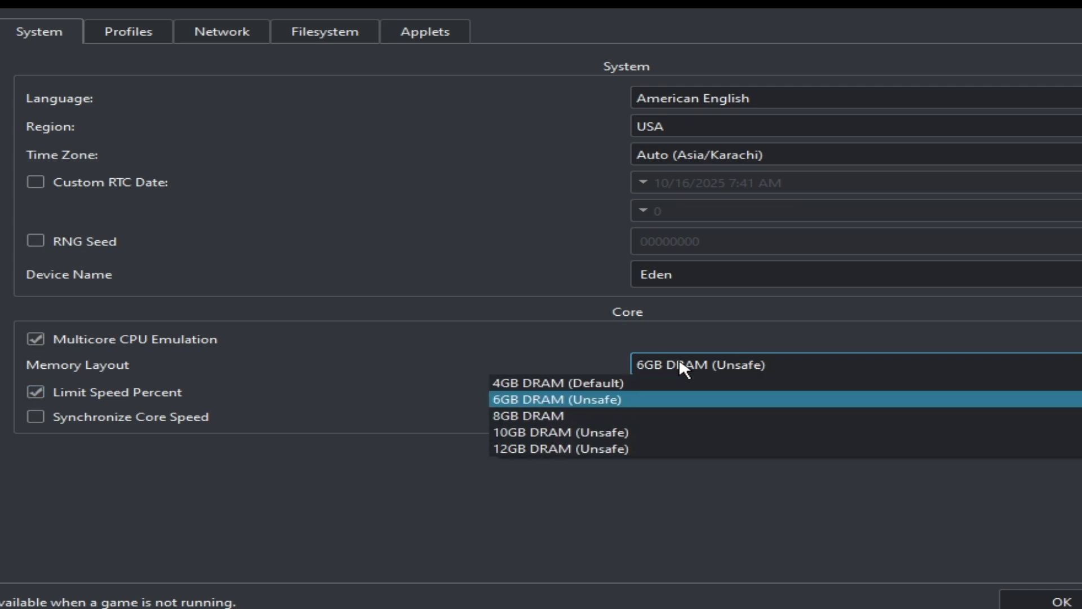
left_click(519, 417)
left_click(652, 369)
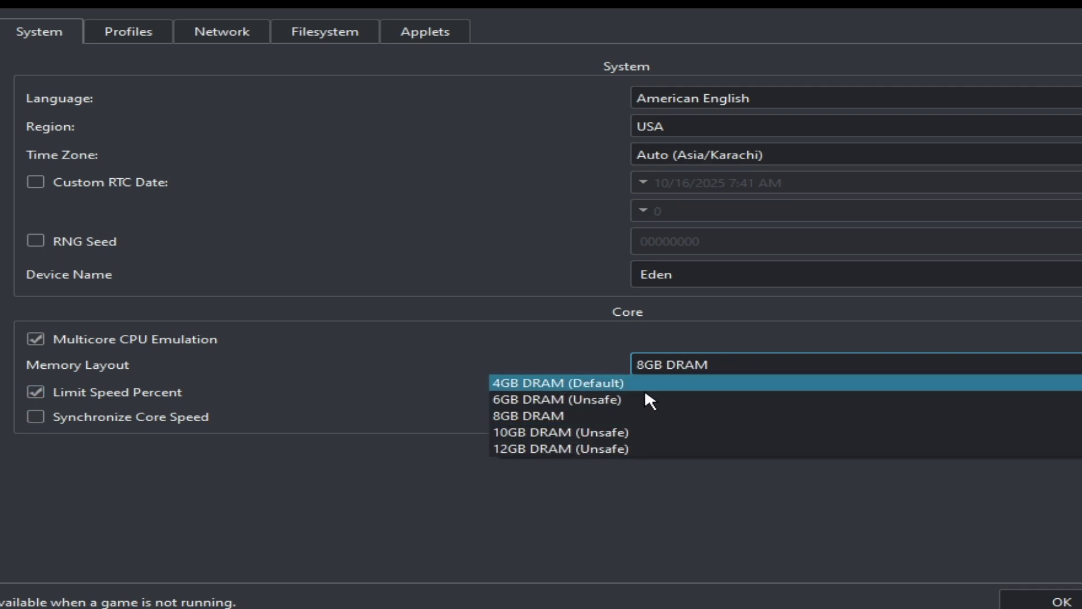
left_click(585, 398)
left_click(736, 372)
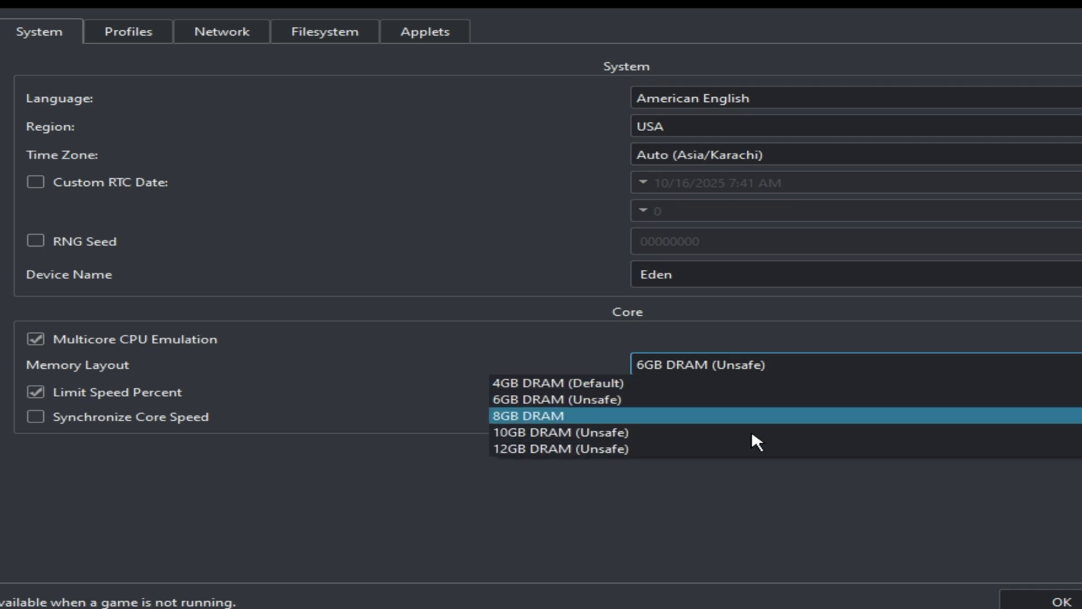
left_click(549, 388)
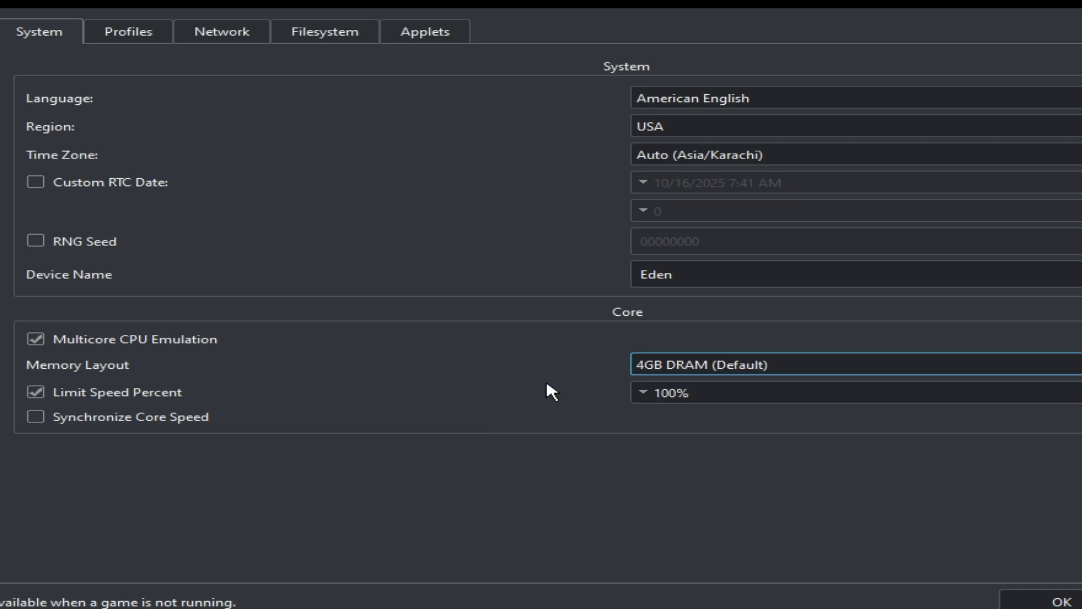
left_click(36, 391)
left_click(35, 392)
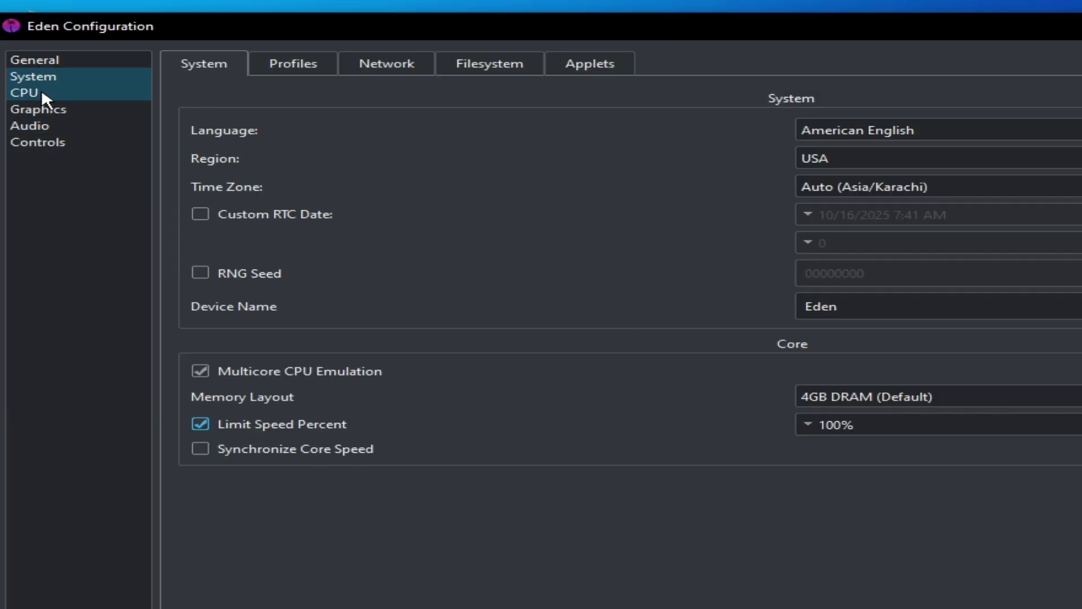
- In the CPU settings, choose Boost (1700MHz) for Fast CPU Time and disable the Fast CPU Time option
left_click(42, 94)
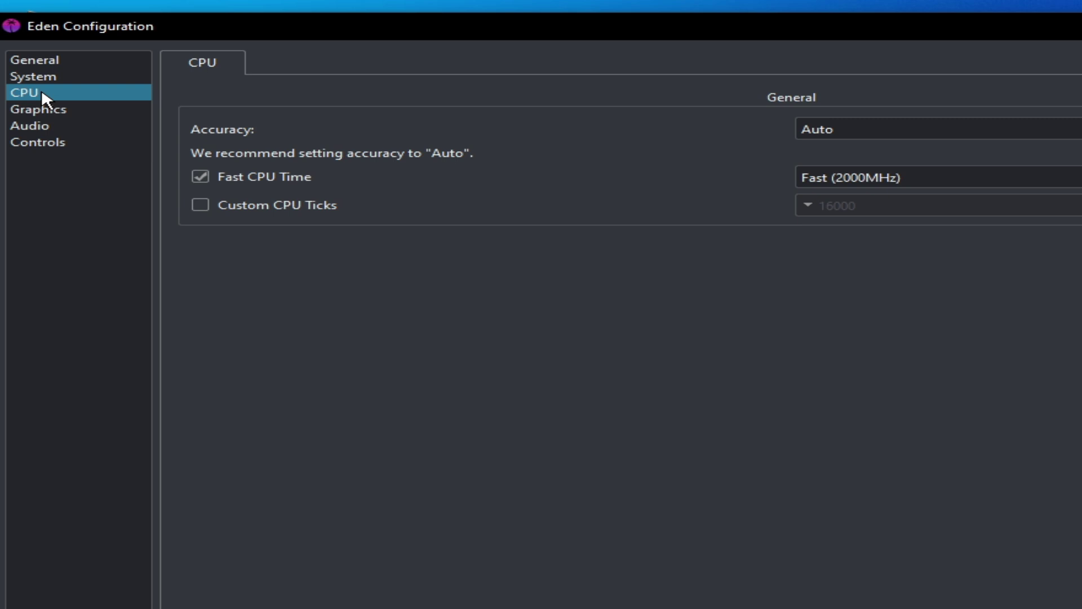
left_click(851, 181)
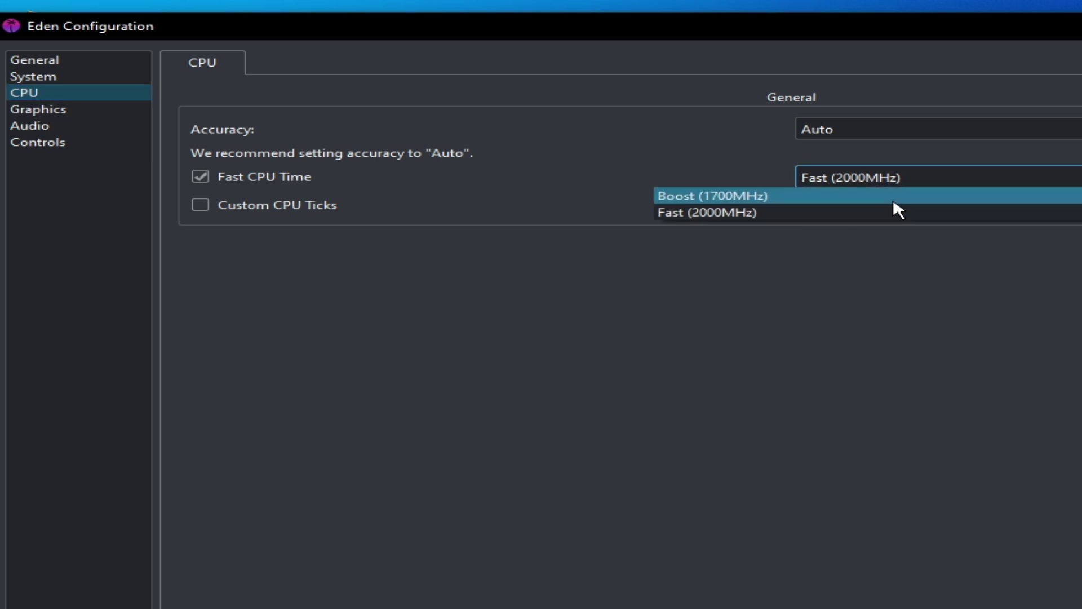
left_click(688, 196)
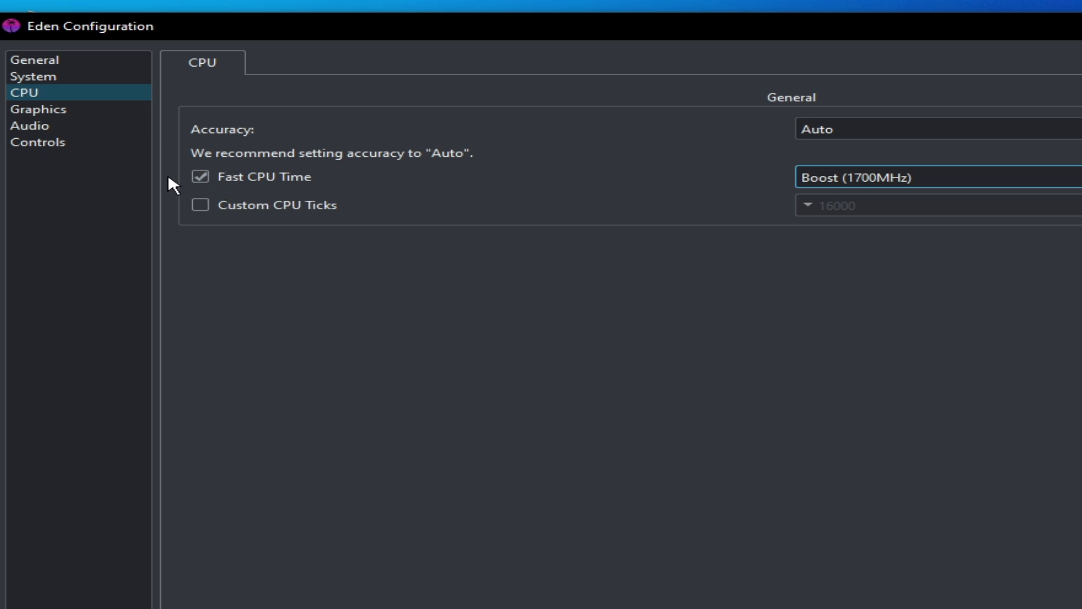
left_click(202, 178)
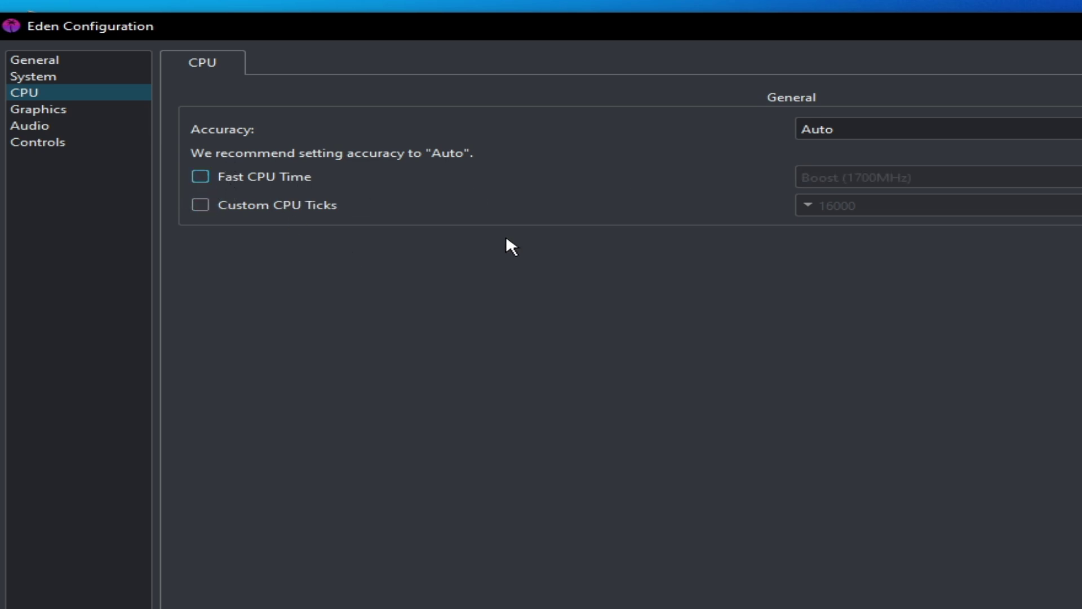
- Select Vulkan as the graphics API, accept the configuration and try to start Pokémon Legends: Z-A
left_click(34, 108)
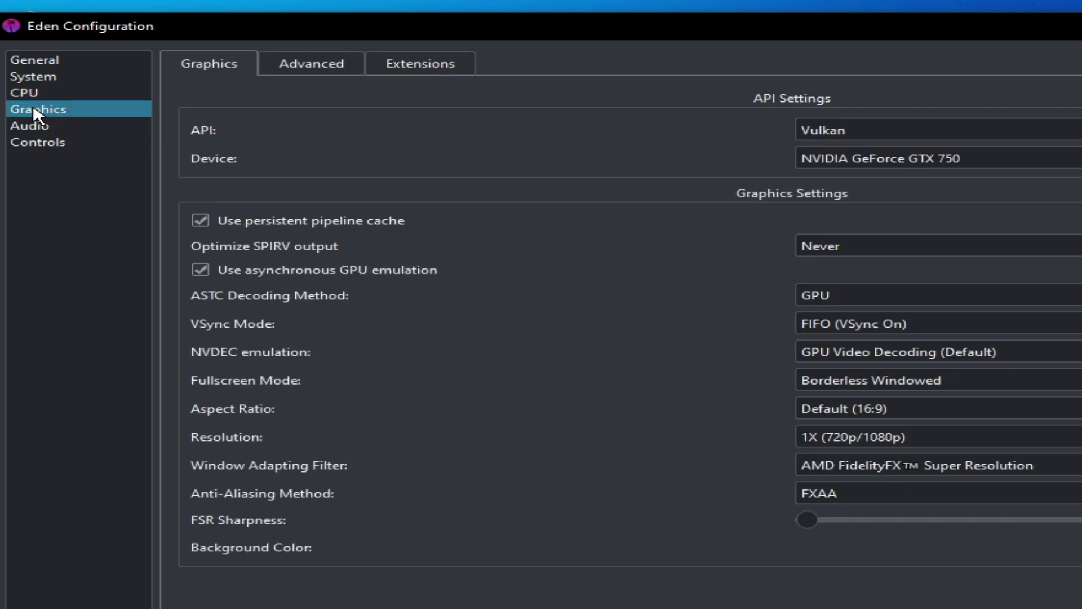
left_click(833, 133)
left_click(701, 164)
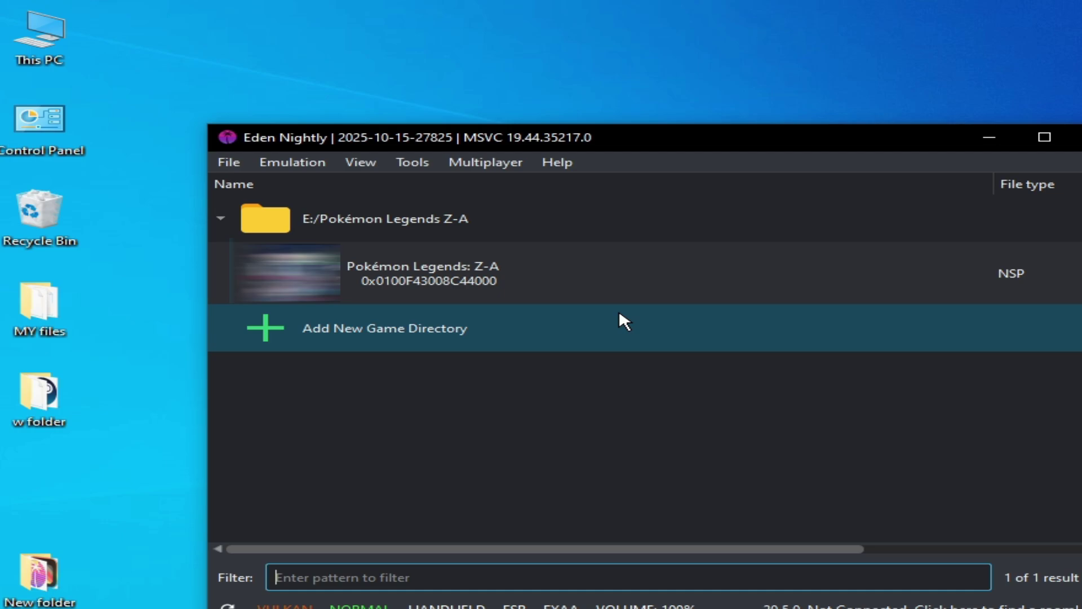
right_click(479, 258)
left_click(546, 296)
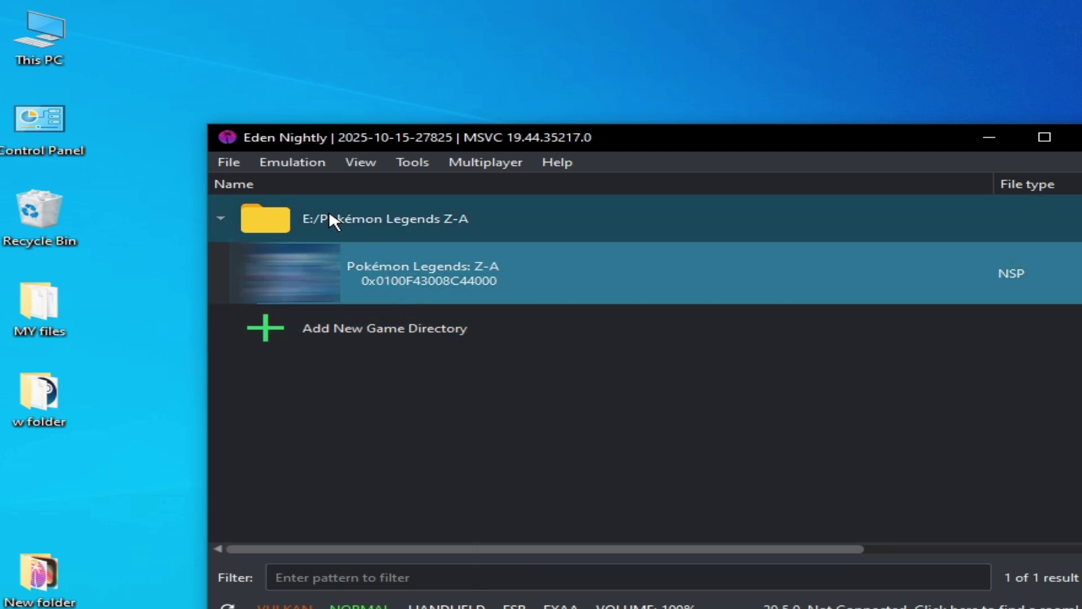
- Reopen the configuration, set the graphics API to OpenGL with the GLASM shader backend, save it, and check the start options of Pokémon Legends: Z-A
left_click(305, 165)
left_click(341, 269)
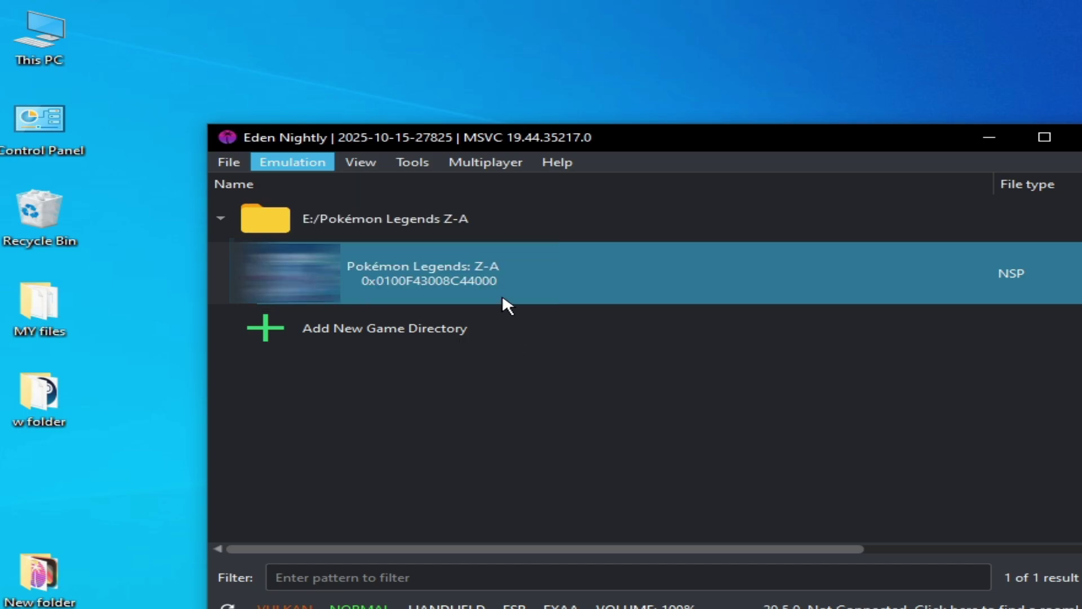
left_click(12, 111)
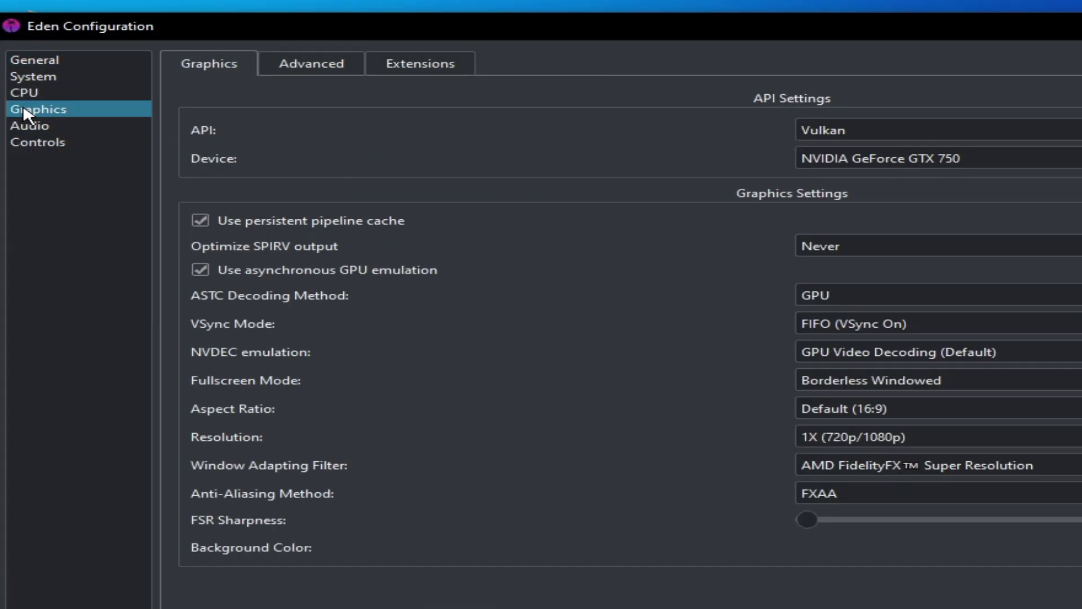
left_click(823, 127)
left_click(746, 151)
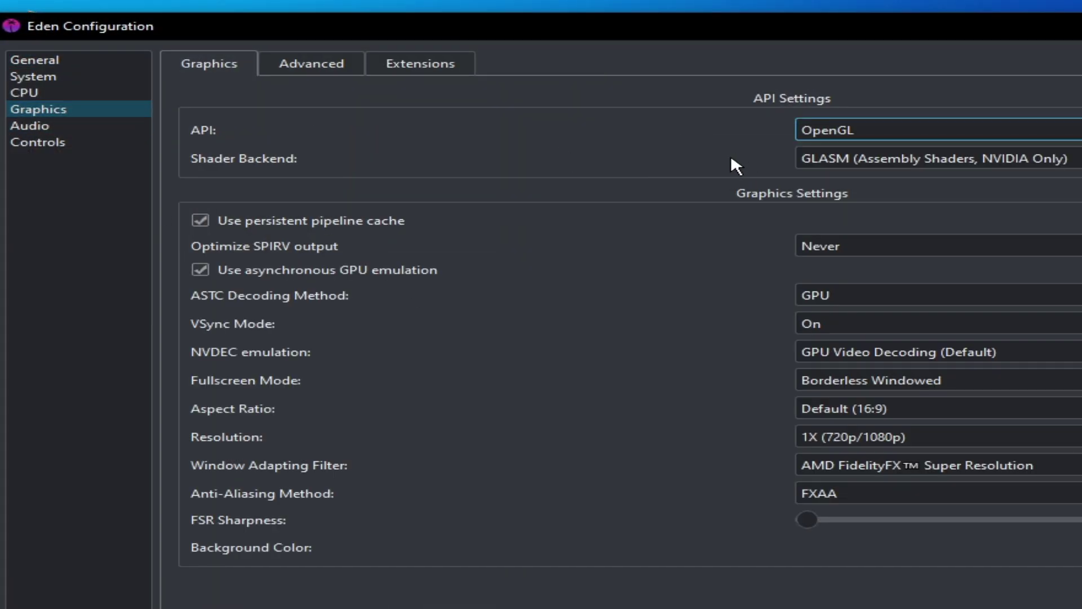
left_click(853, 158)
left_click(786, 193)
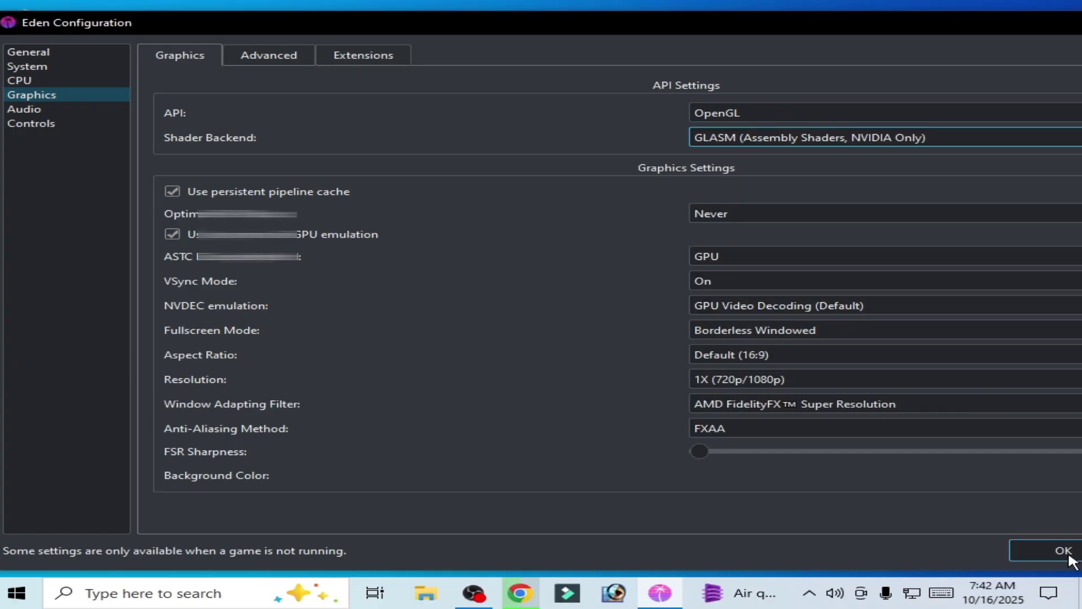
left_click(1064, 604)
right_click(433, 231)
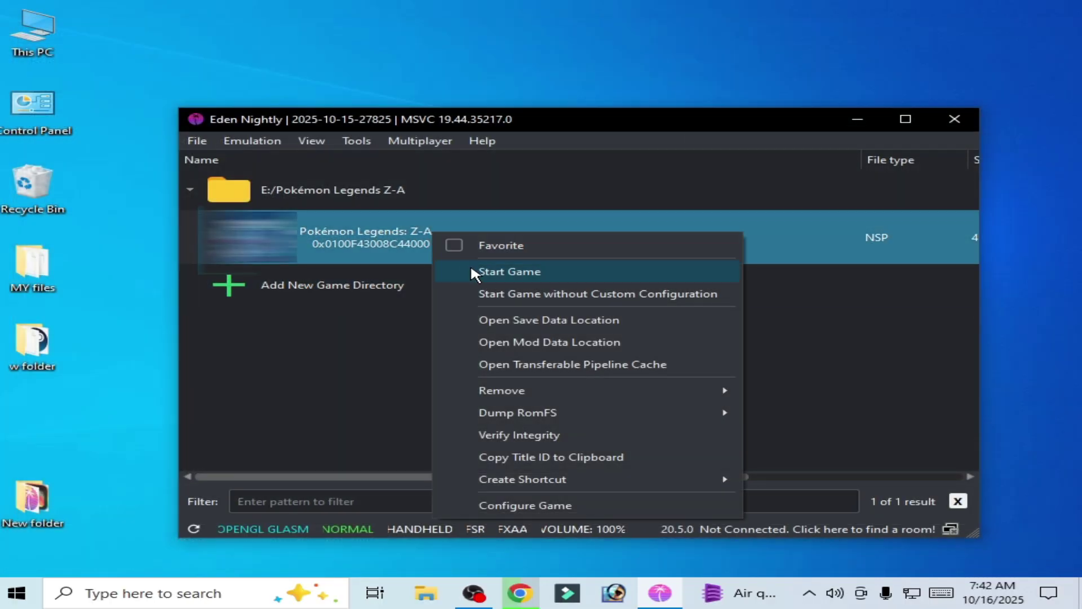
left_click(389, 293)
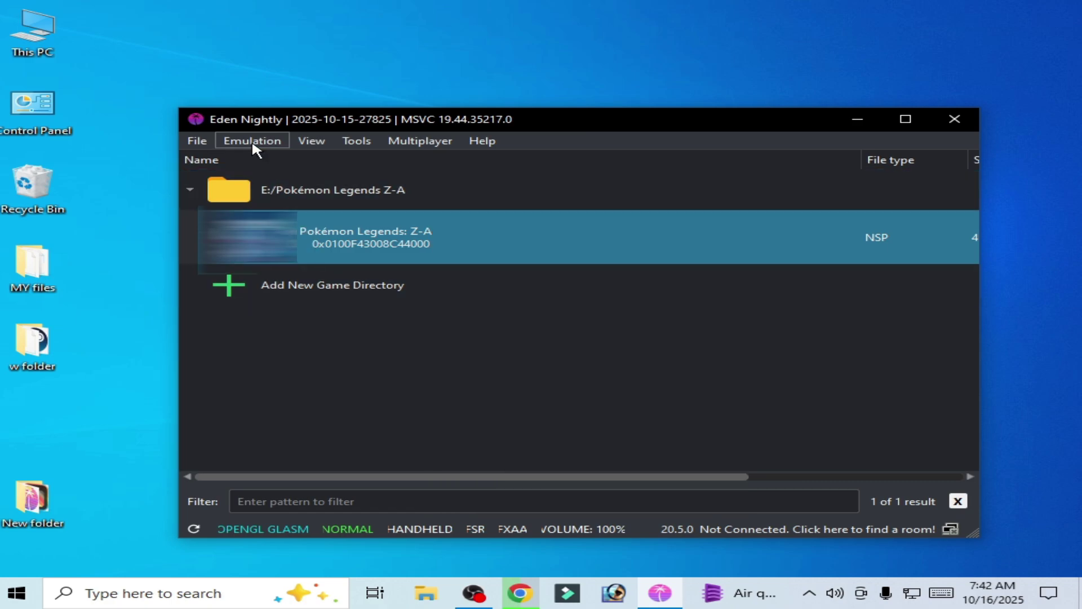
- Open the emulator's graphics configuration again and set the API to Vulkan
left_click(252, 141)
left_click(302, 234)
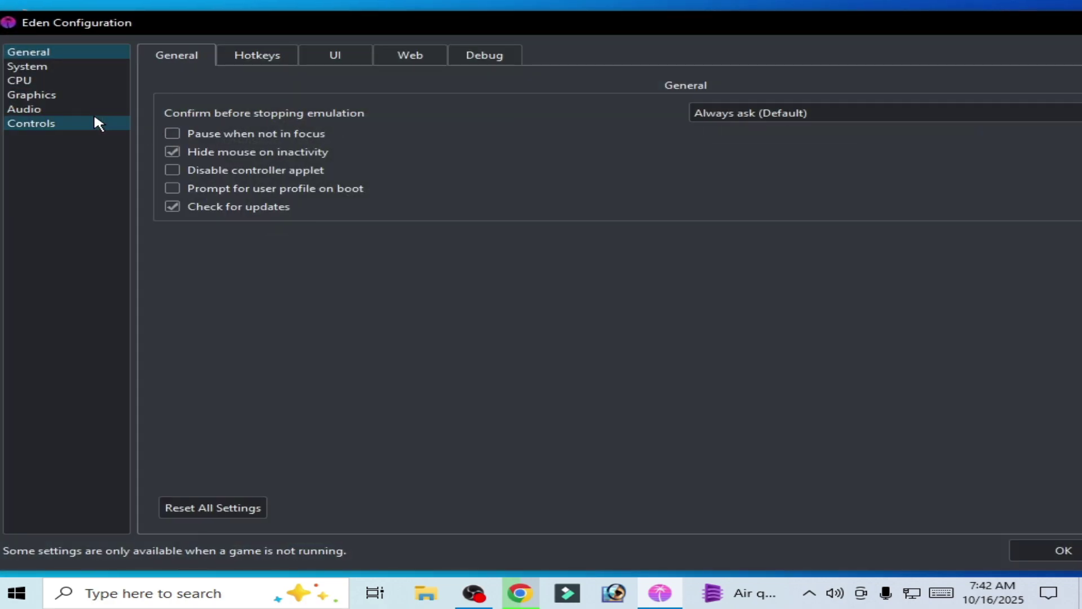
left_click(34, 95)
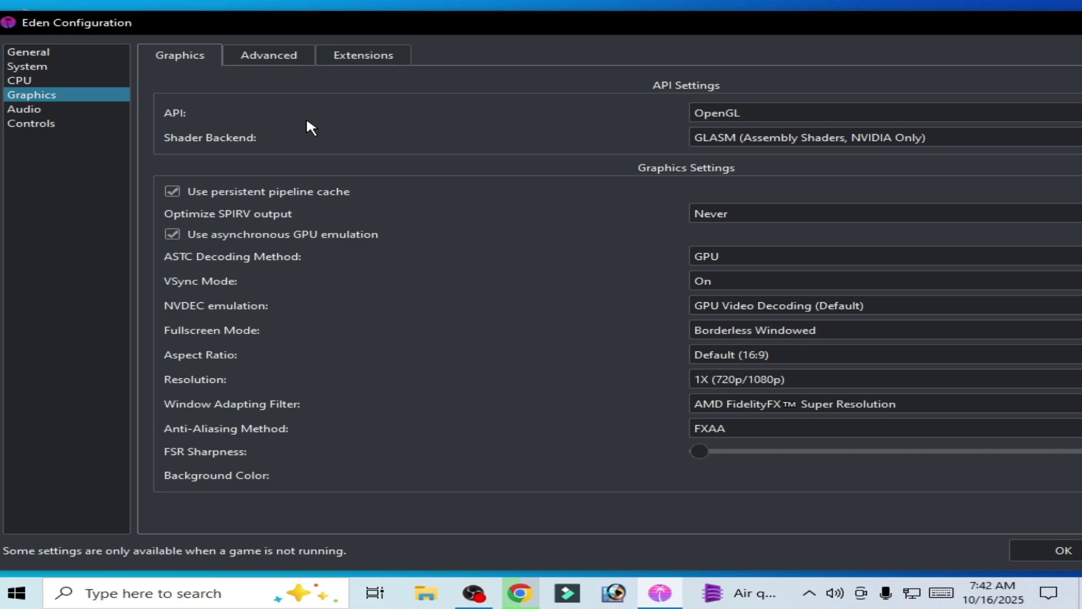
left_click(717, 110)
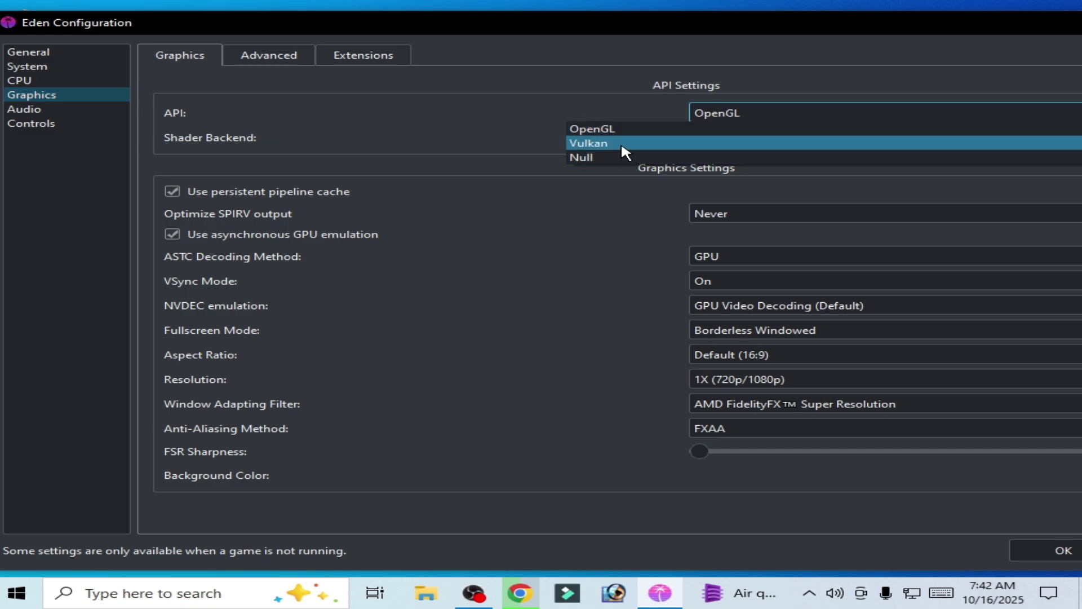
left_click(593, 144)
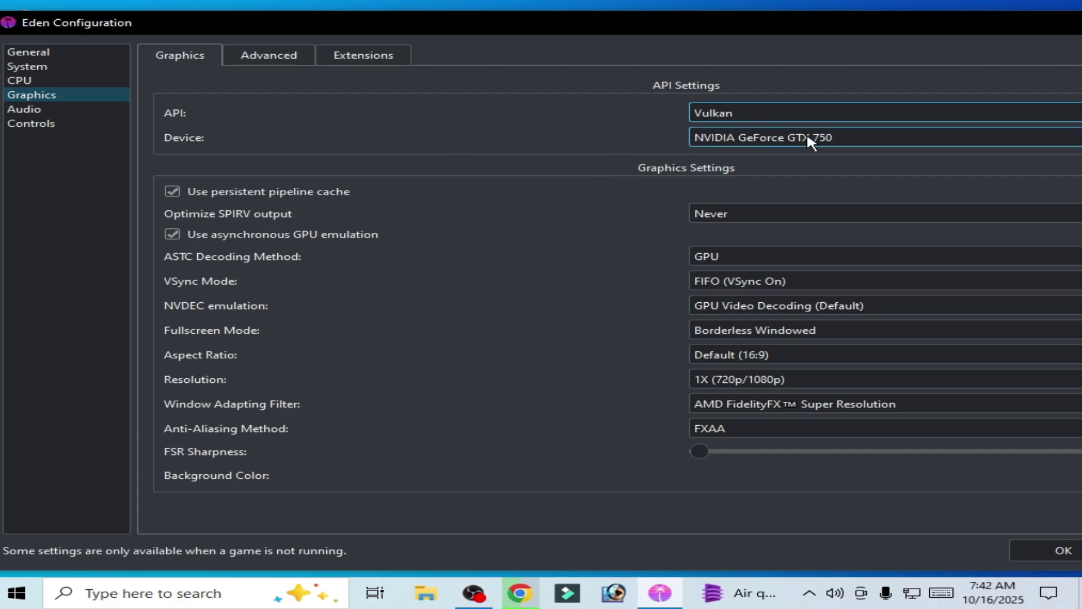
- Choose FIFO (VSync On) as the VSync mode and 1X (720p/1080p) as the resolution
left_click(734, 277)
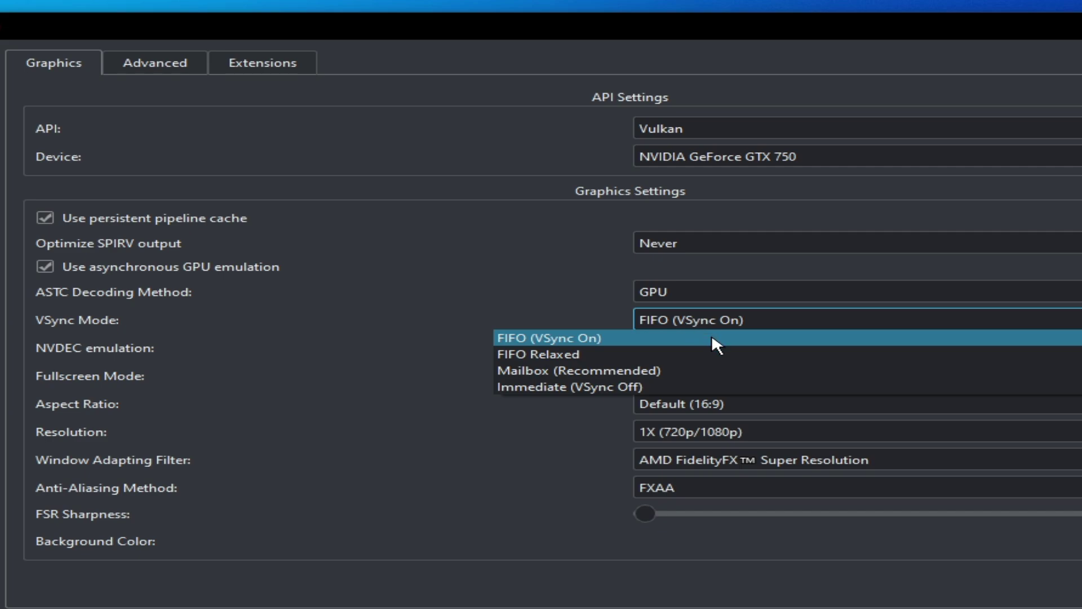
left_click(537, 337)
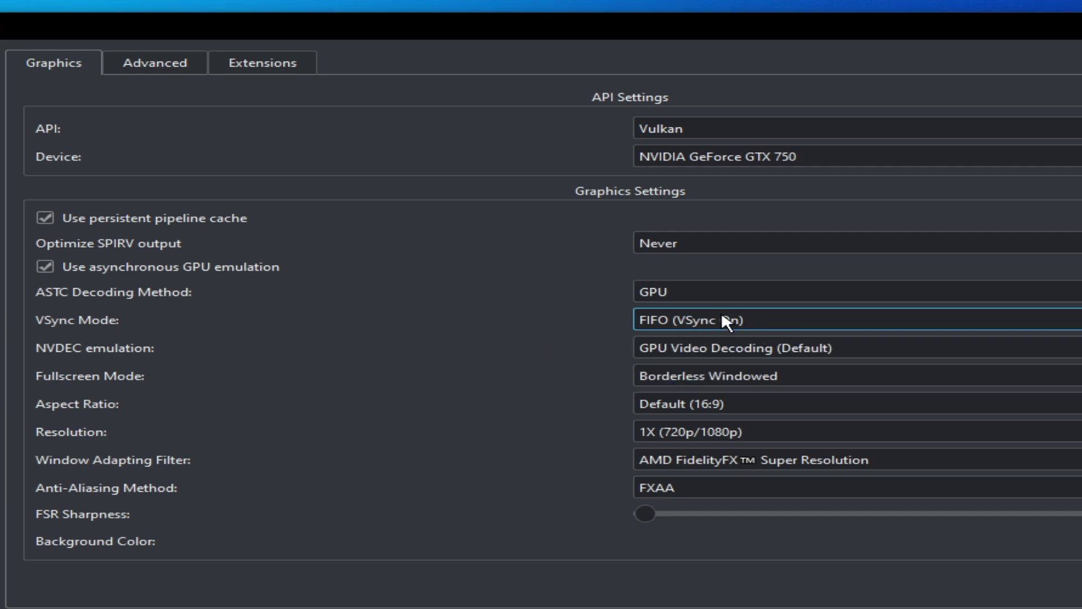
mouse_move(606, 424)
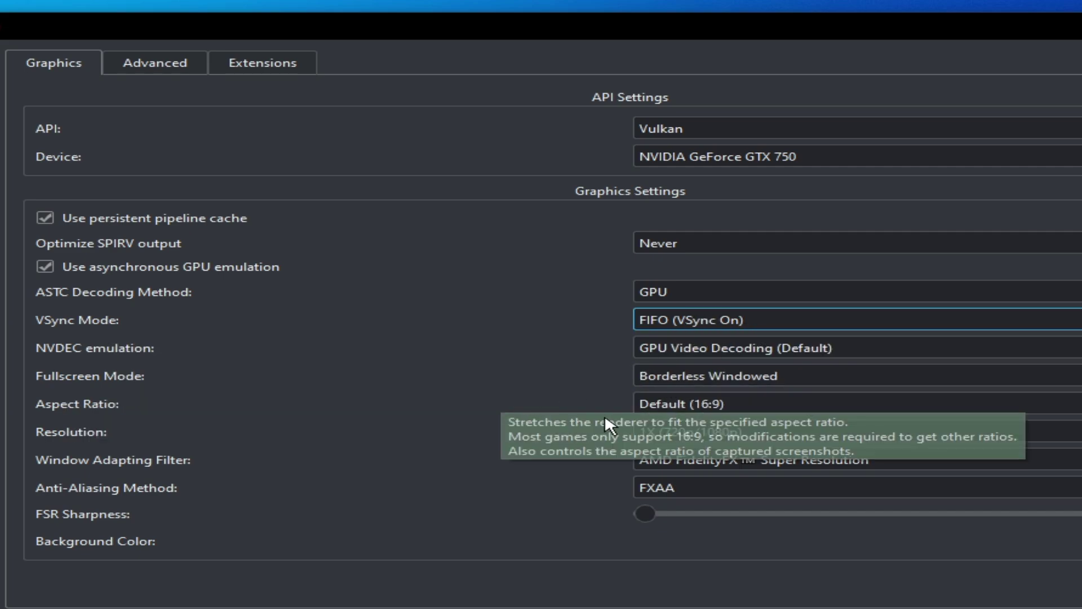
left_click(685, 438)
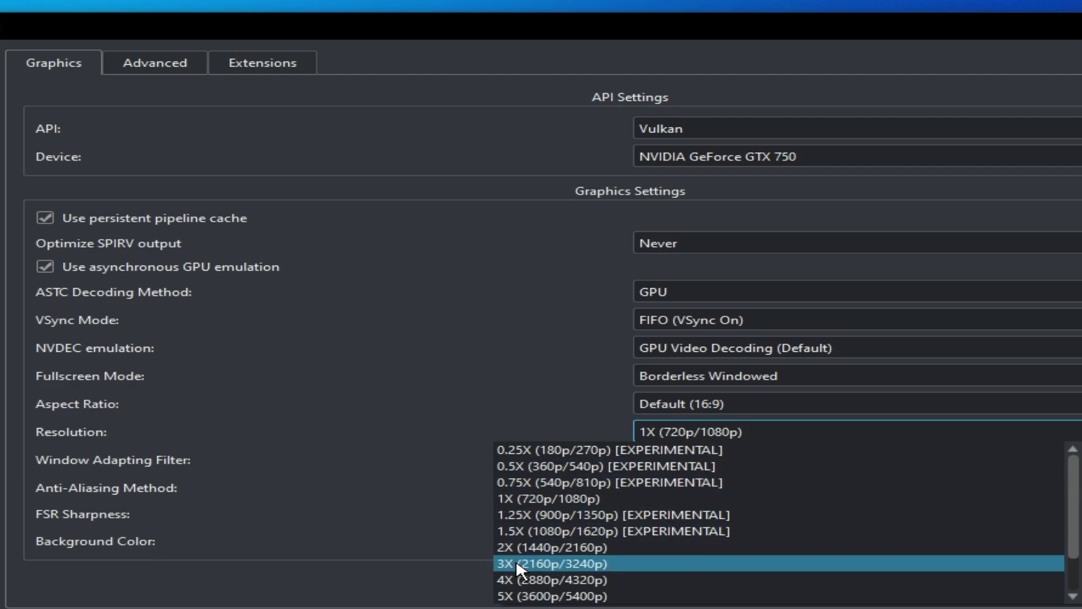
left_click(527, 505)
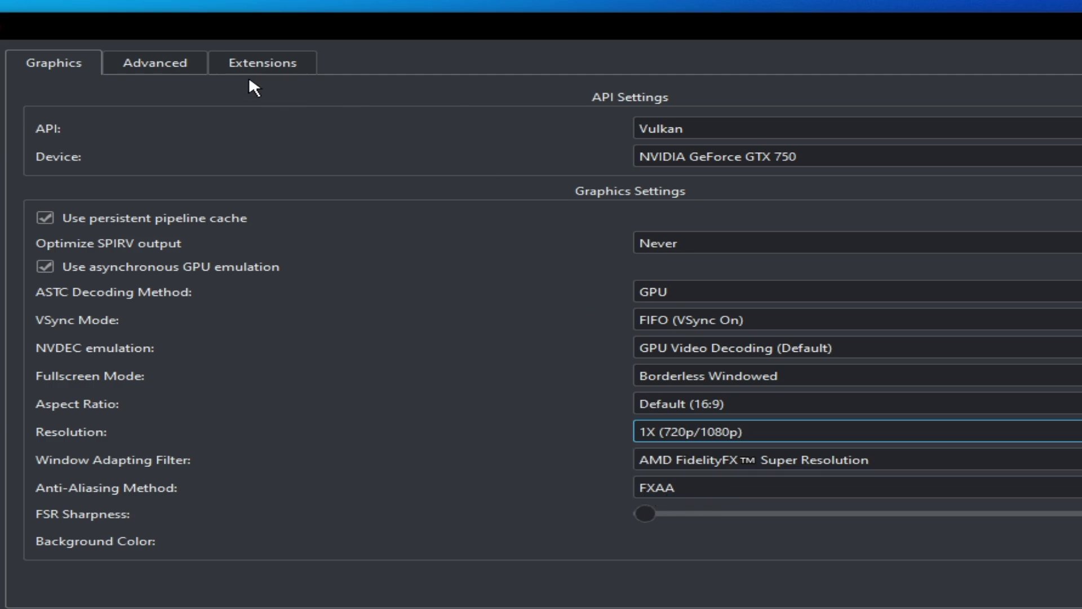
- In the advanced graphics settings, choose Normal for GPU Accuracy
left_click(155, 63)
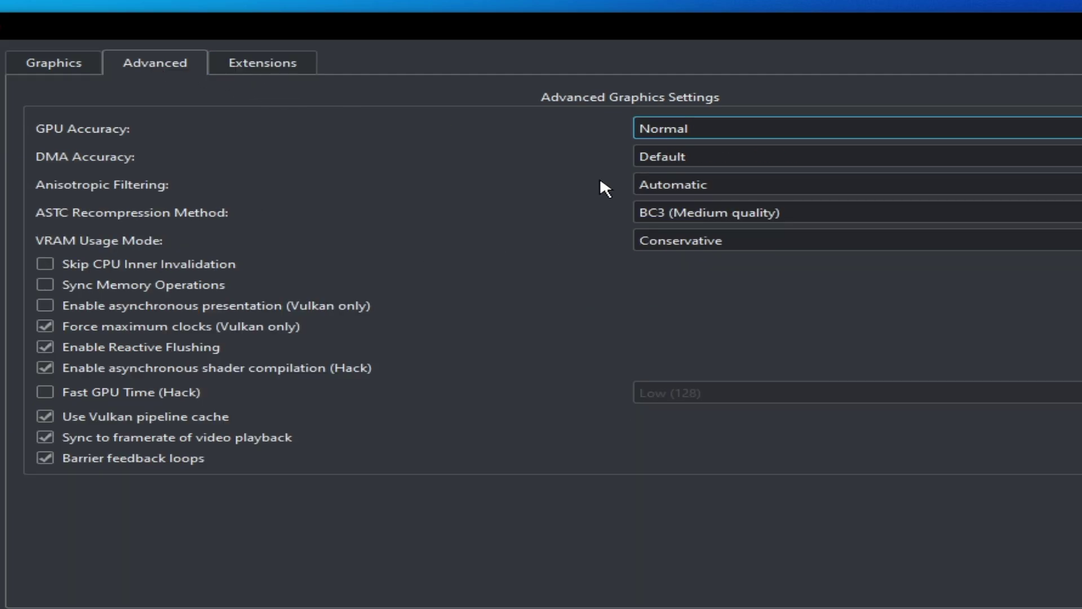
left_click(684, 131)
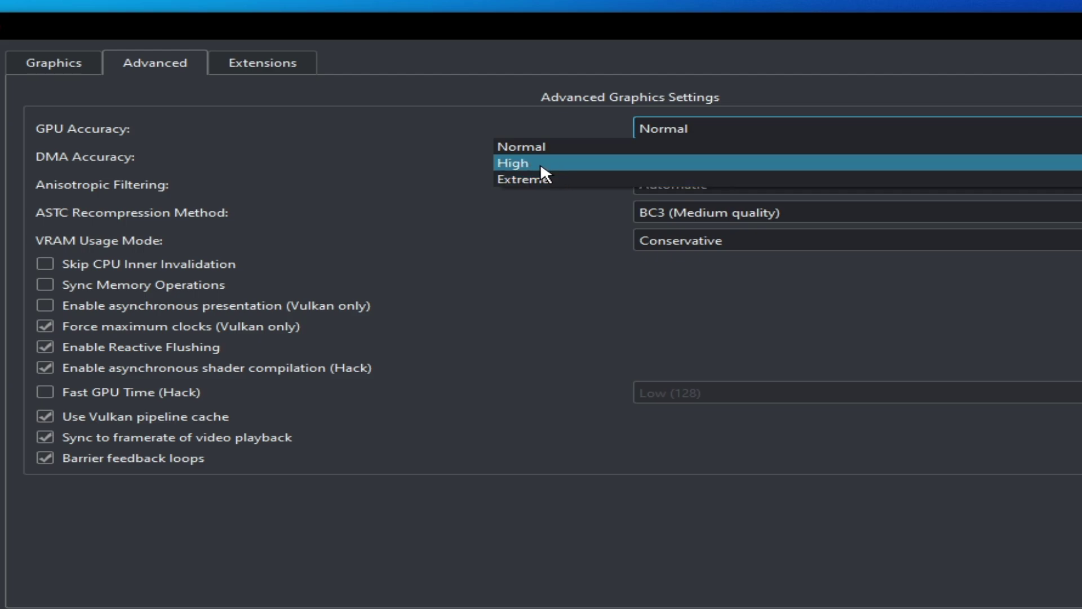
left_click(536, 148)
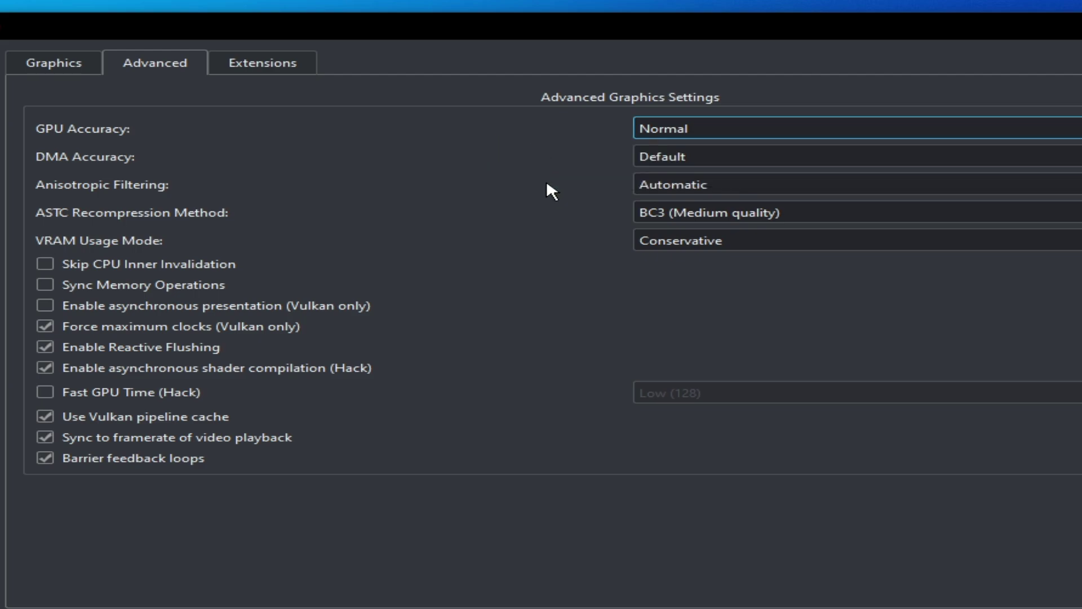
- Choose Normal for GPU Accuracy and BC3 (Medium quality) for ASTC Recompression Method, with Fast GPU Time (Hack) disabled
left_click(698, 131)
left_click(535, 148)
left_click(666, 212)
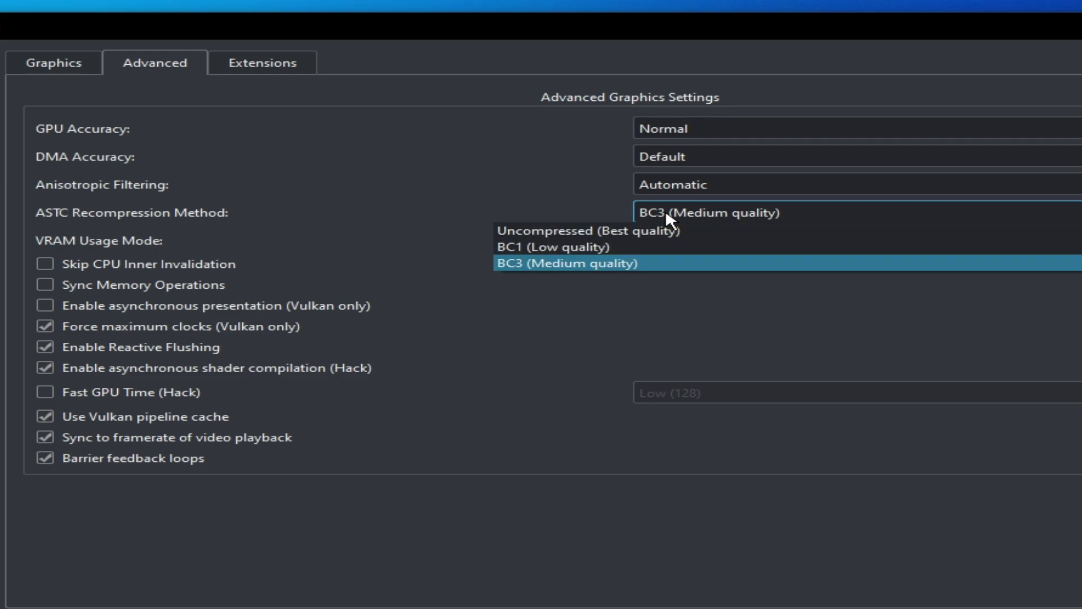
left_click(539, 263)
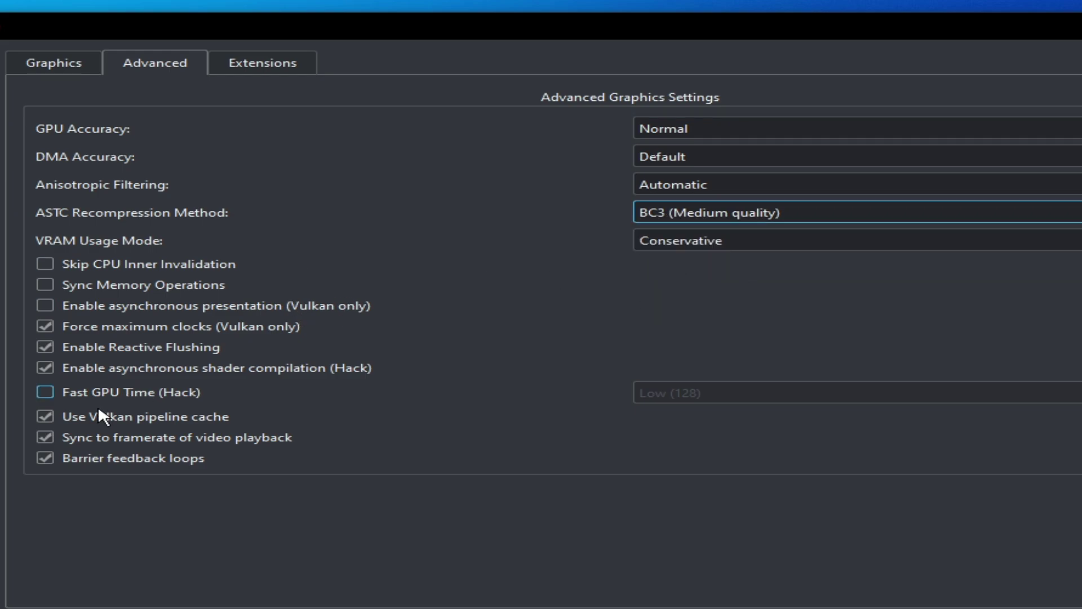
left_click(47, 395)
left_click(48, 394)
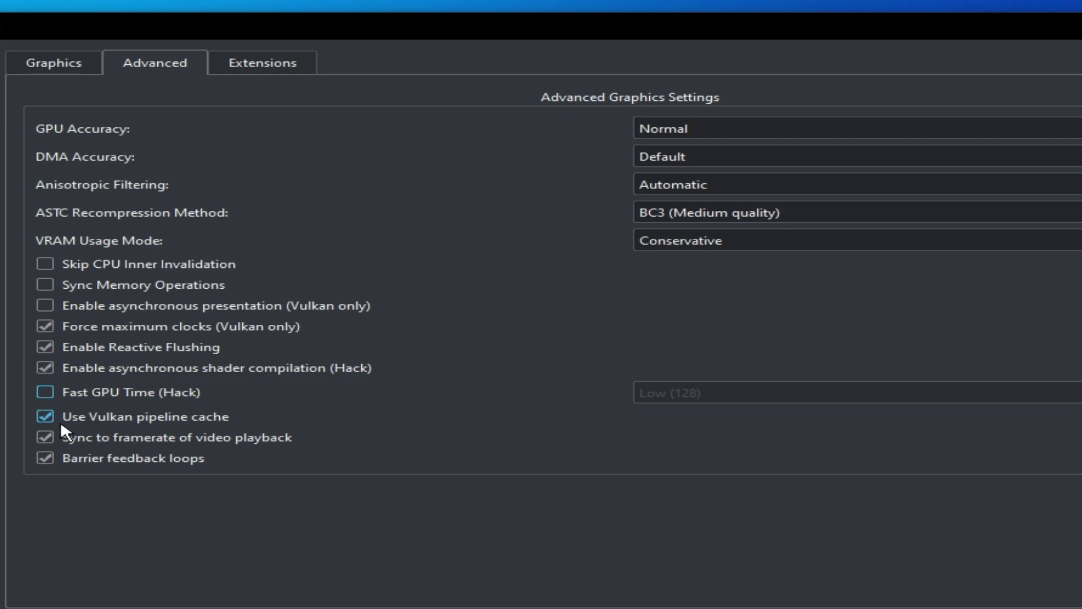
- Set the Dynamic State level in the Vulkan extensions settings to 0 and save the configuration
left_click(244, 73)
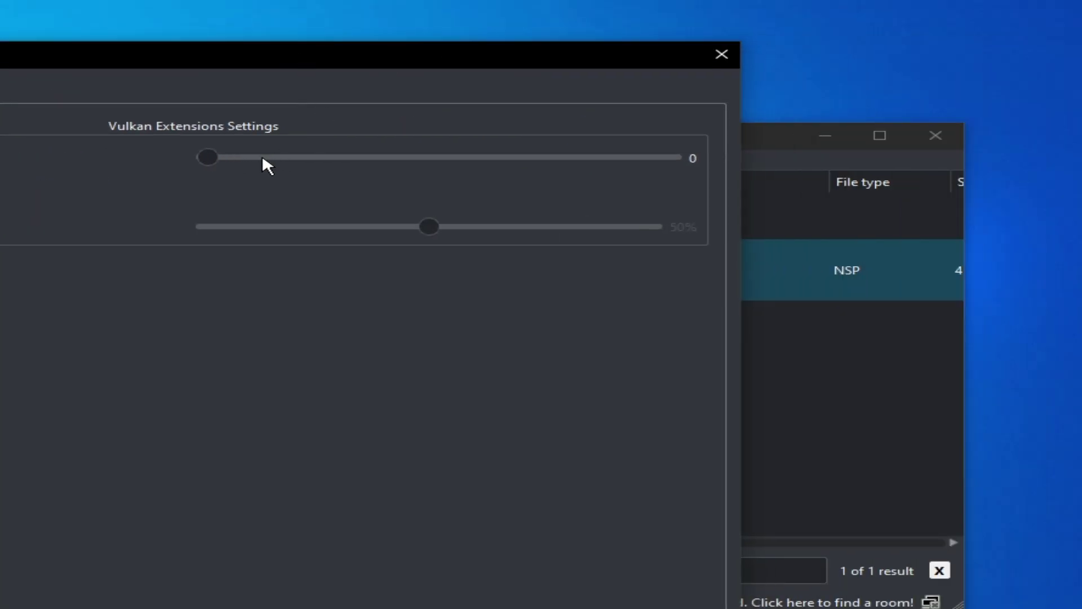
left_click_drag(263, 158, 669, 159)
left_click_drag(398, 158, 266, 164)
left_click_drag(512, 157, 207, 159)
left_click_drag(431, 66, 631, 26)
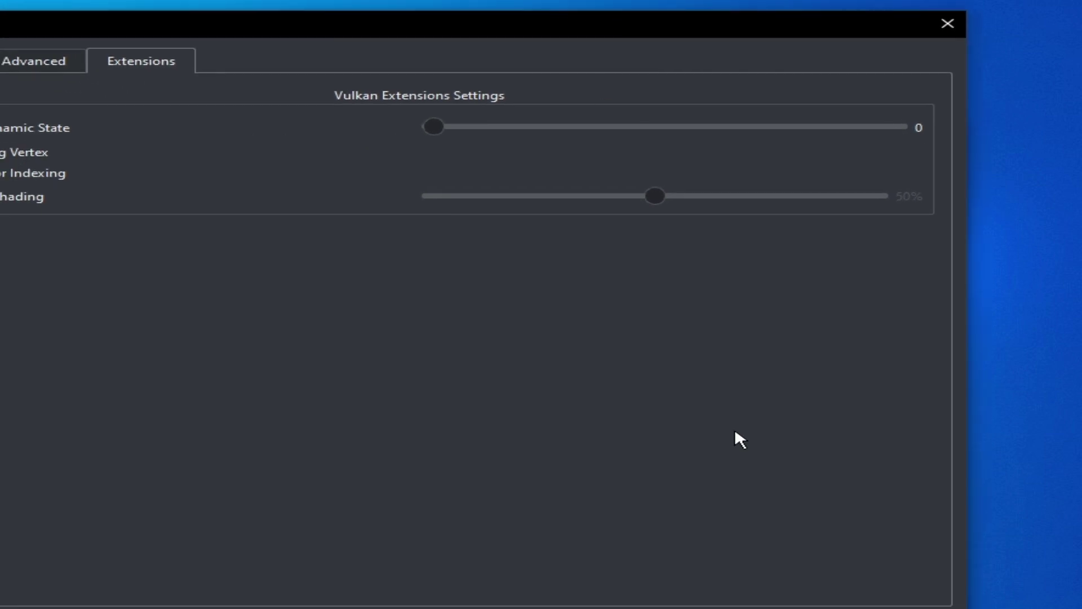
left_click(789, 548)
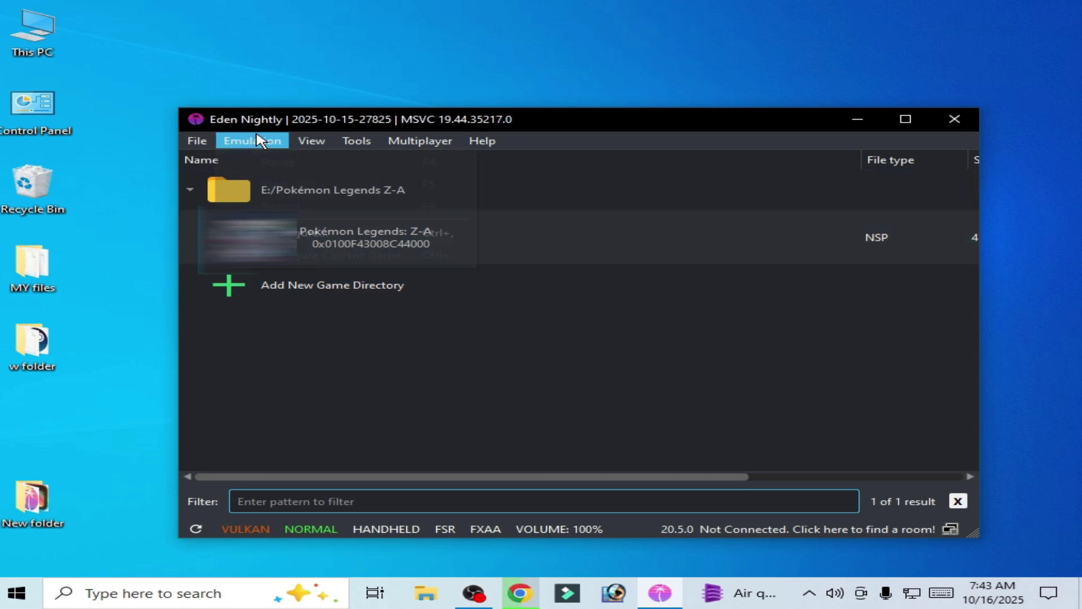
- Set the console mode to Handheld in the controls configuration, save it, and check the start options of Pokémon Legends: Z-A
left_click(252, 141)
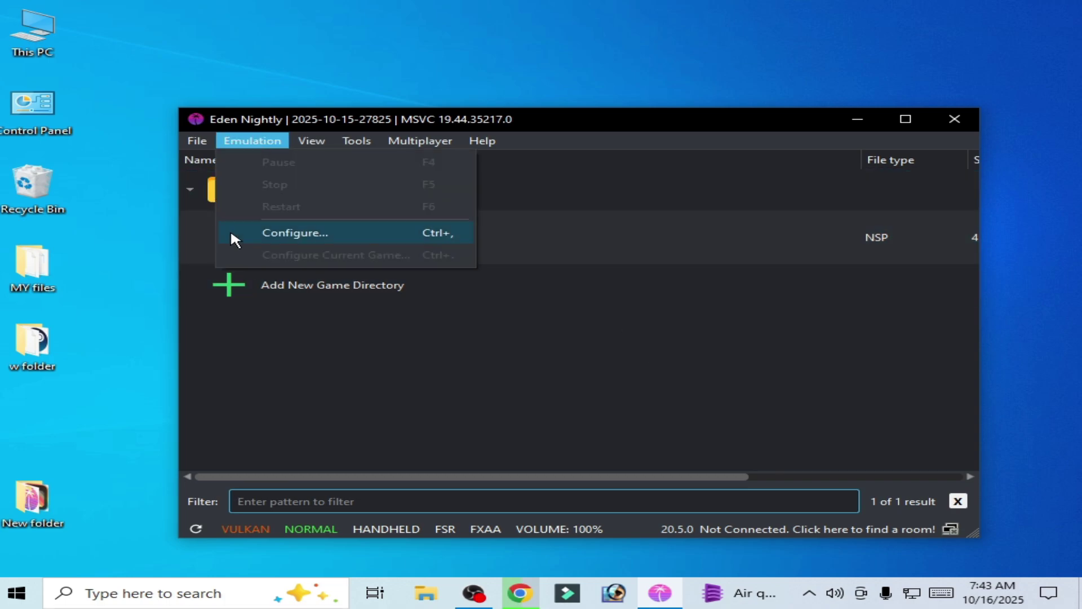
left_click(306, 231)
left_click(50, 124)
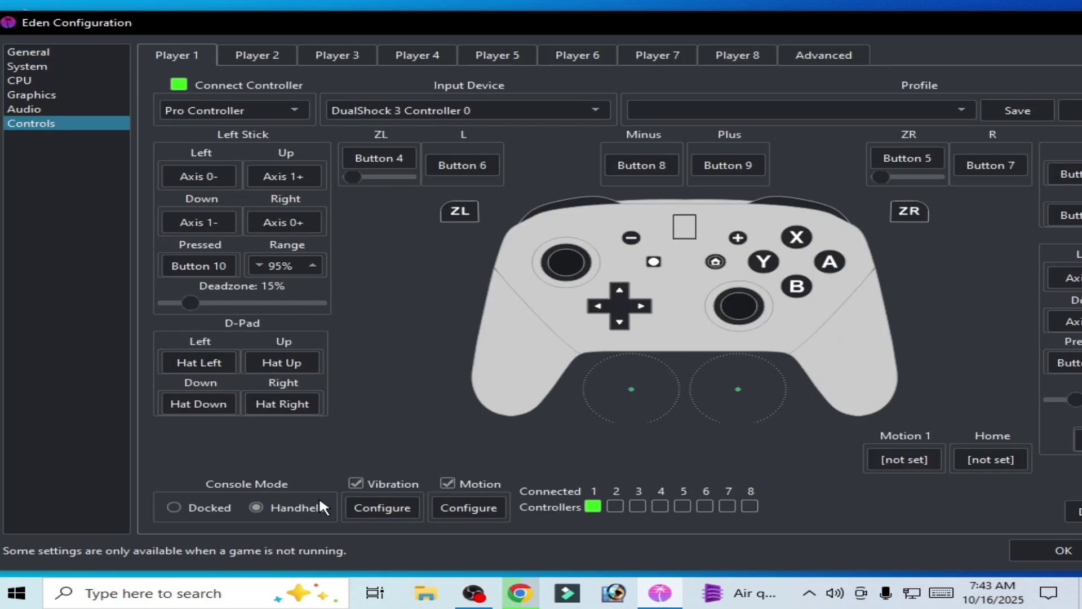
left_click(175, 507)
left_click(258, 507)
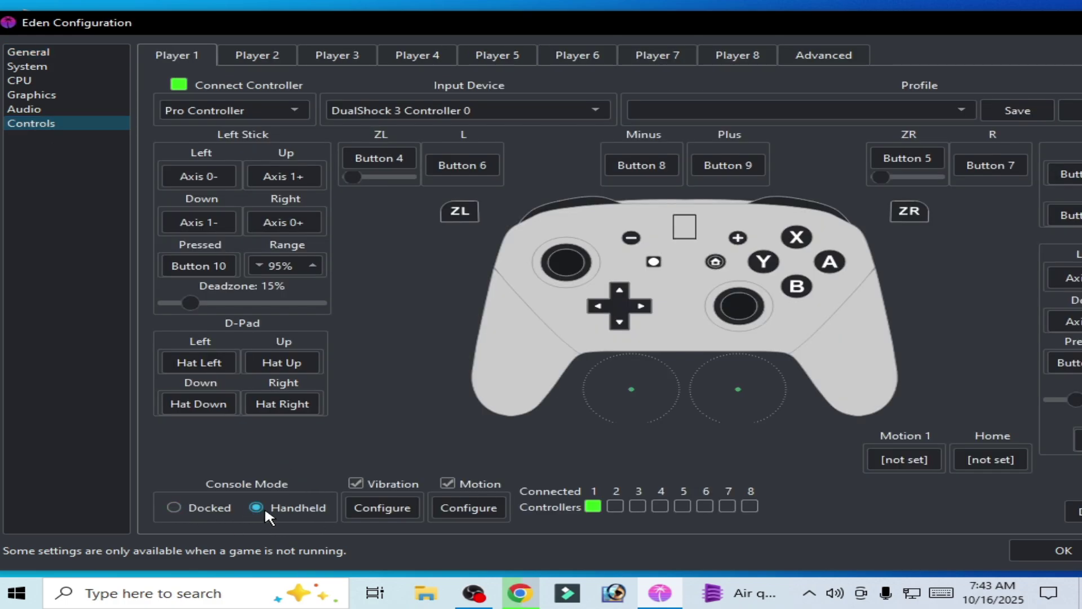
left_click(1040, 550)
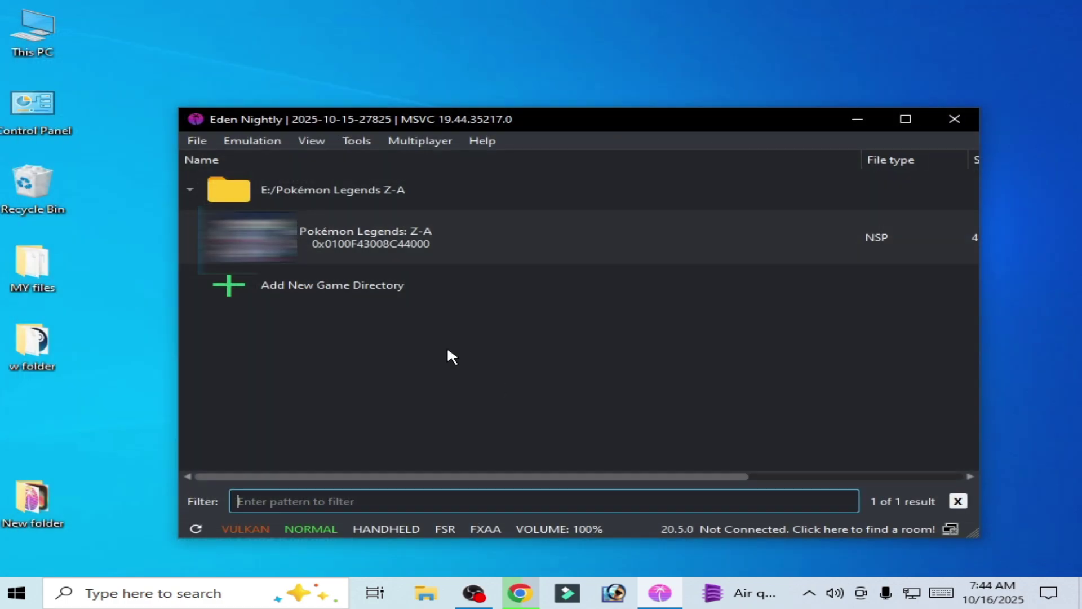
left_click(351, 241)
right_click(350, 240)
left_click(327, 318)
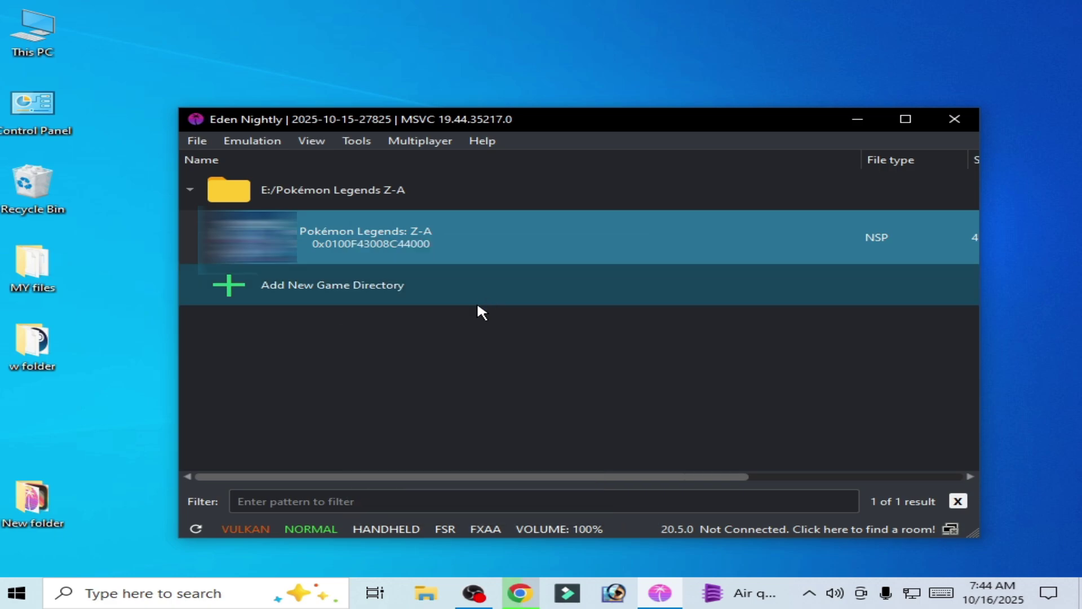
- Set the console mode to Docked in the controls configuration, save it, and check the game's start options
left_click(228, 141)
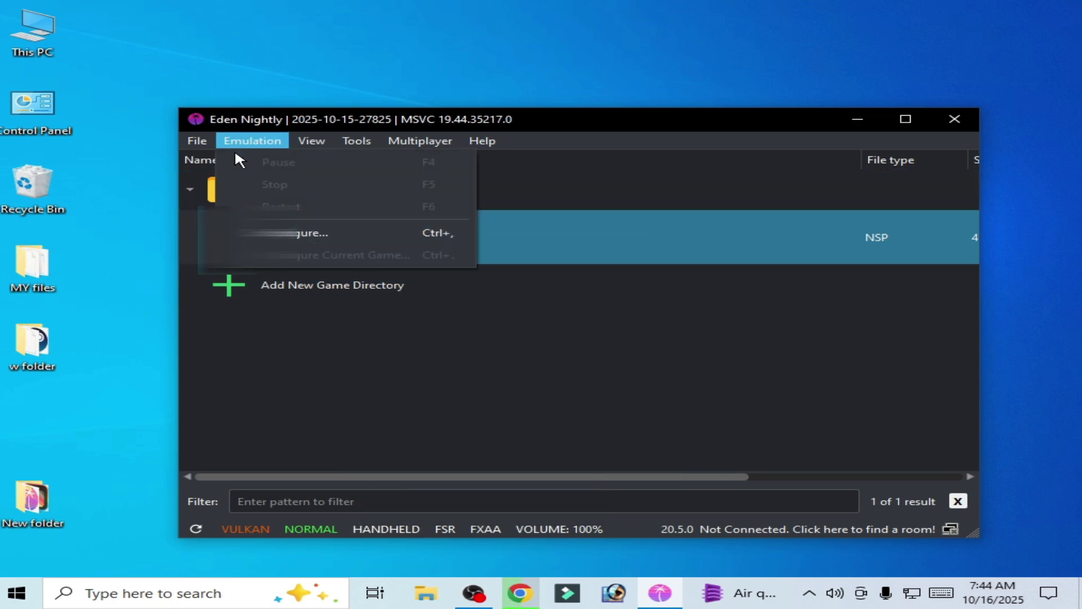
left_click(291, 233)
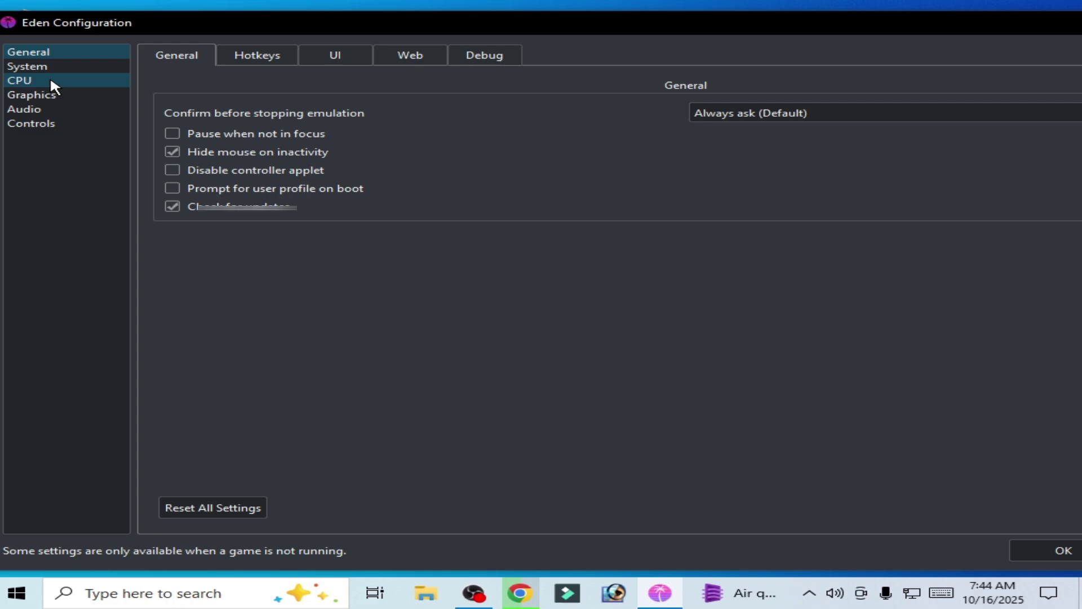
left_click(42, 122)
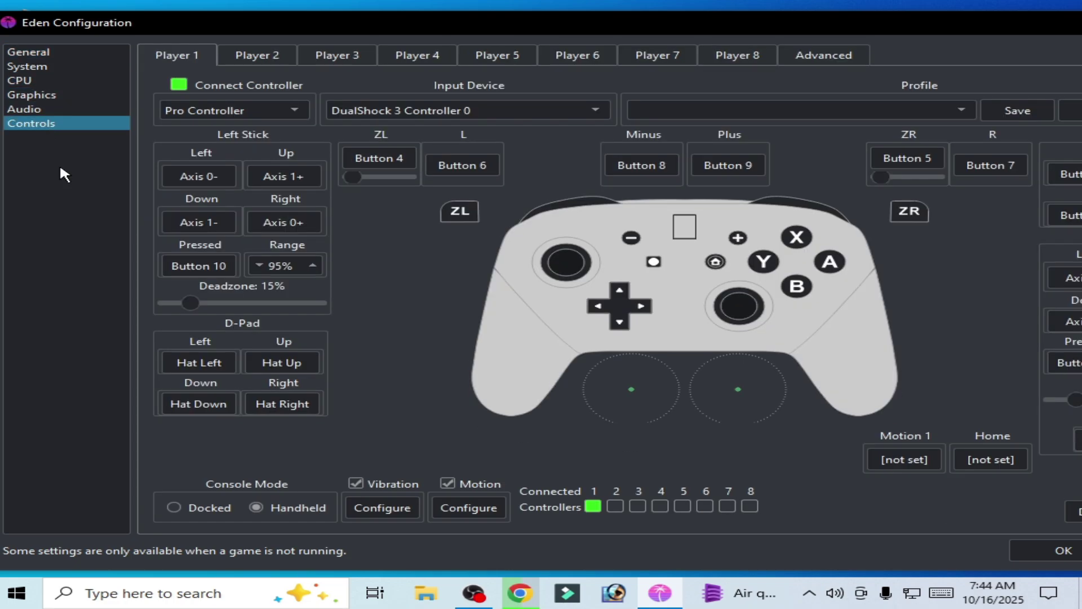
left_click(175, 508)
left_click(1032, 557)
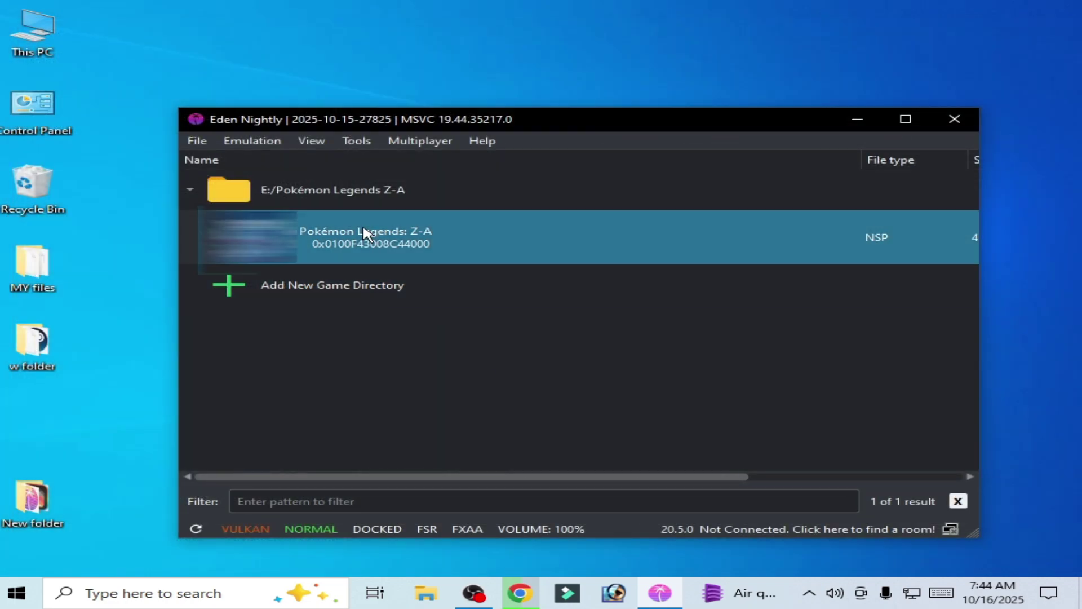
right_click(363, 228)
left_click(416, 272)
- Open the save data location of Pokémon Legends: Z-A for the Eden profile and delete the main save file
right_click(397, 237)
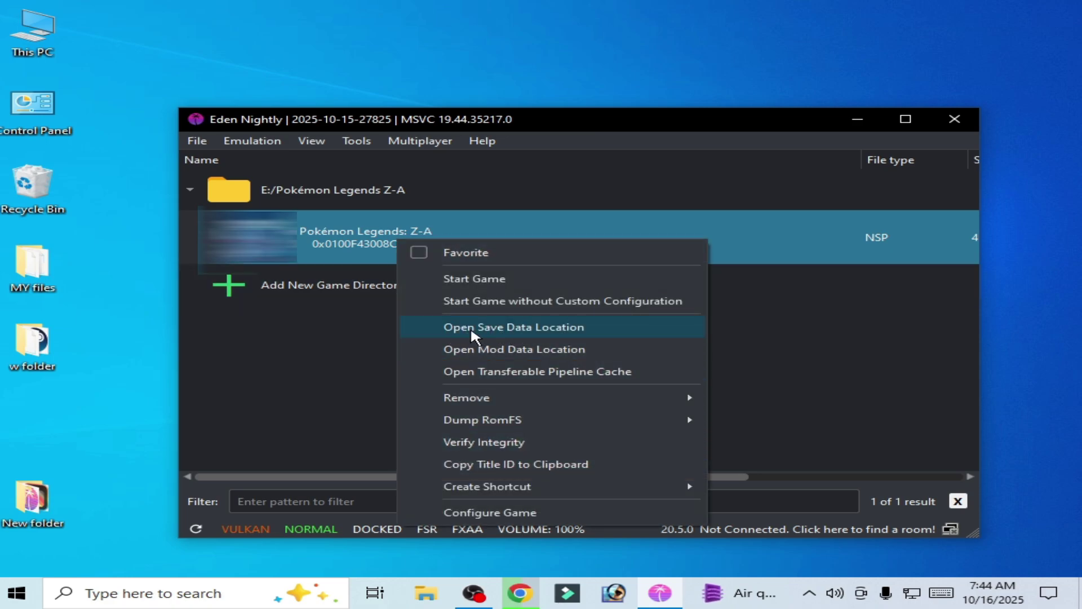
left_click(526, 326)
left_click(448, 242)
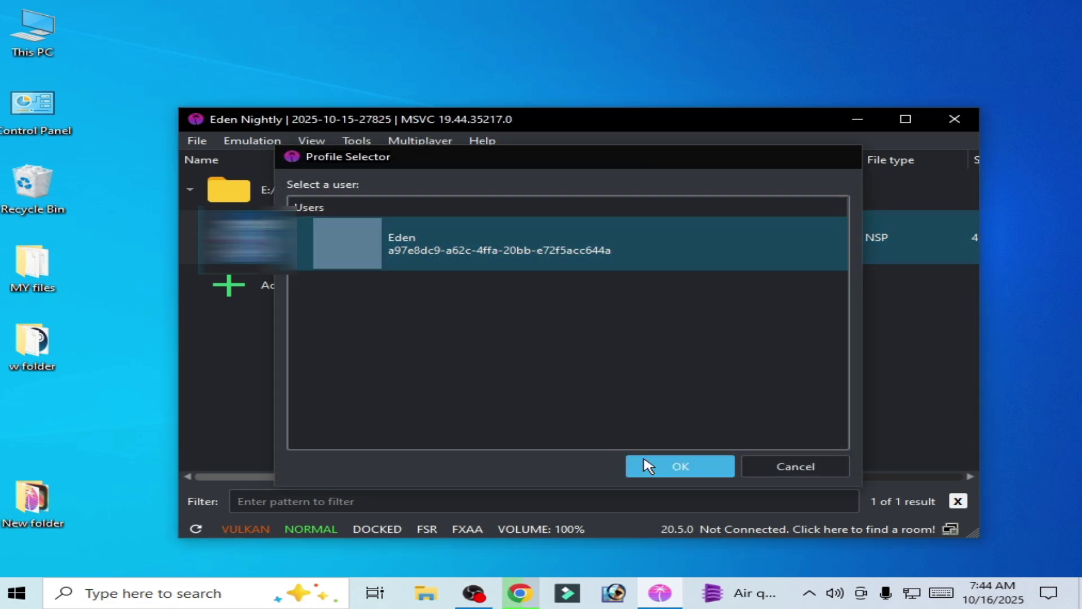
left_click(681, 466)
right_click(298, 249)
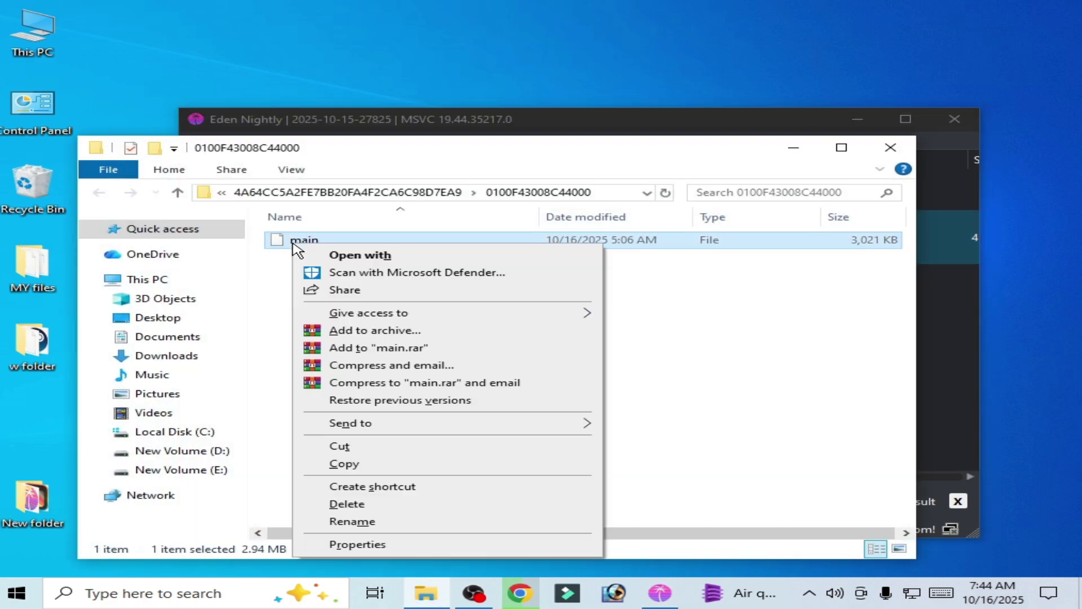
left_click(349, 505)
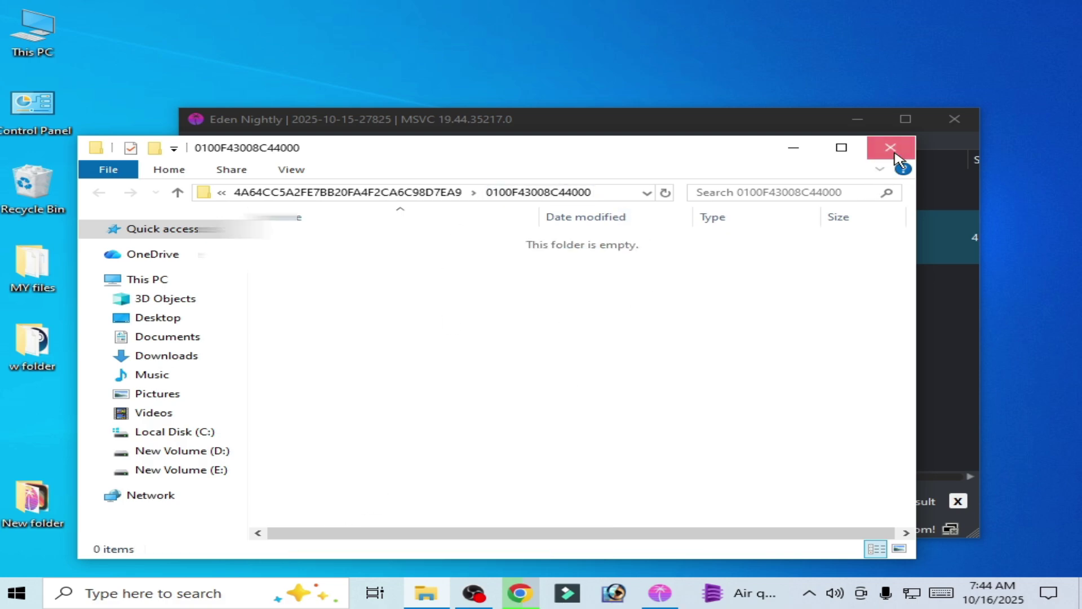
left_click(891, 147)
- Remove all pipeline caches of Pokémon Legends: Z-A
right_click(395, 234)
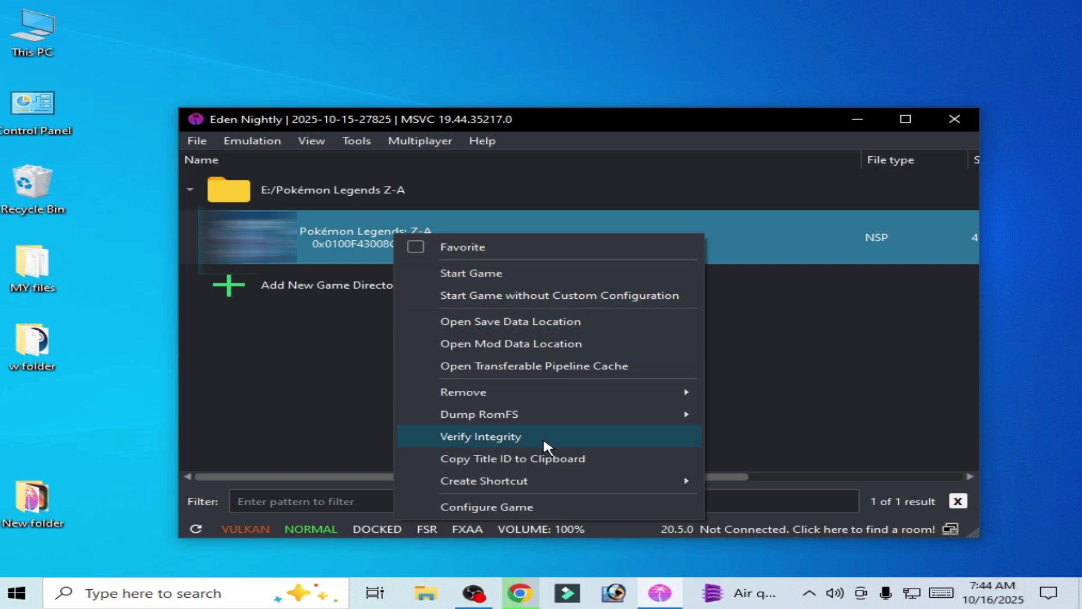
mouse_move(557, 389)
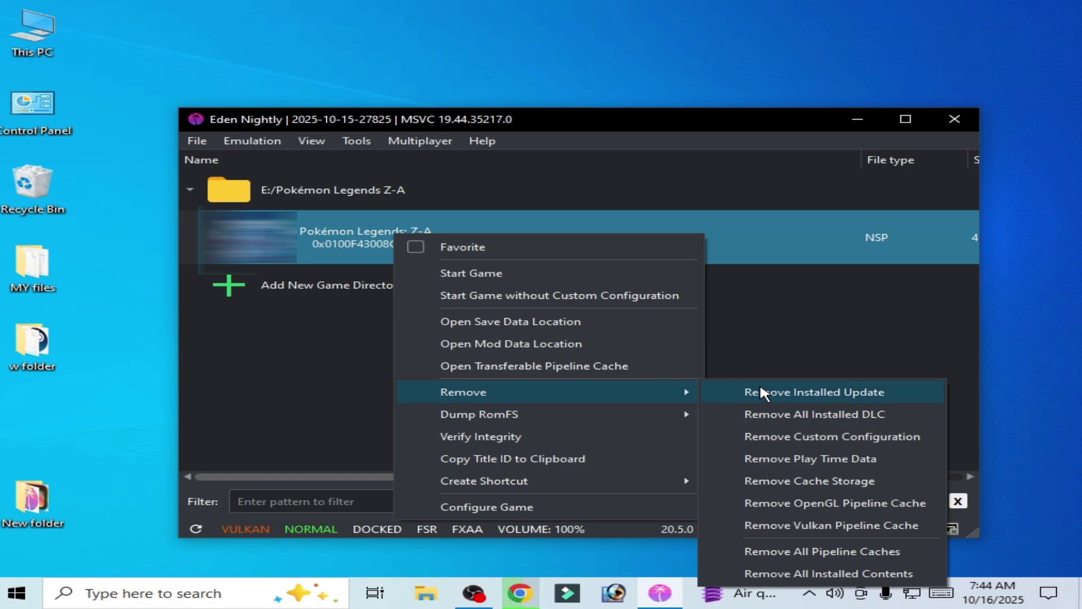
left_click(795, 553)
left_click(533, 341)
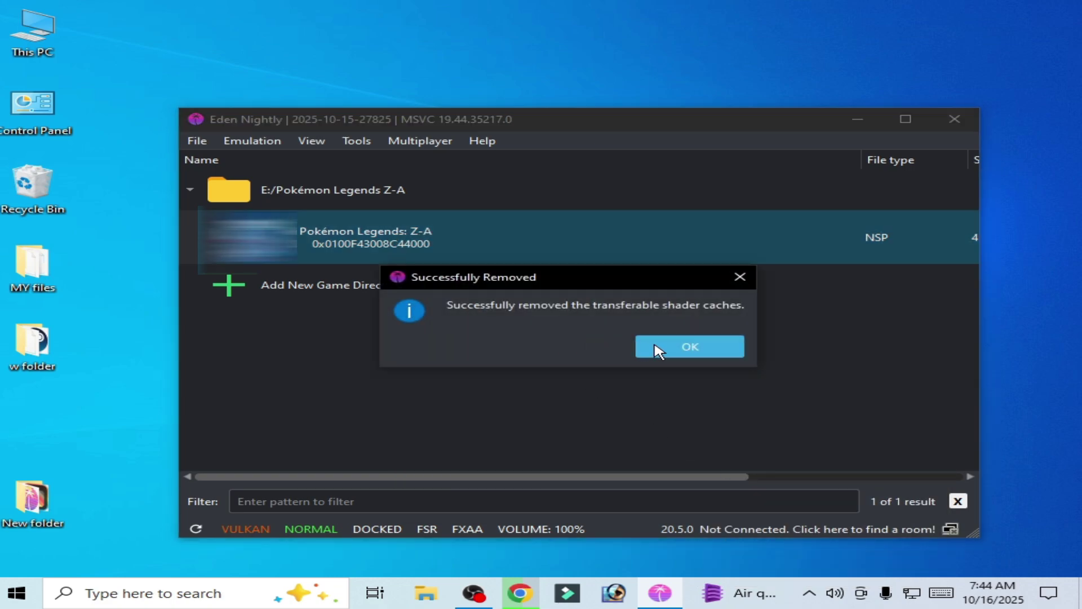
left_click(658, 349)
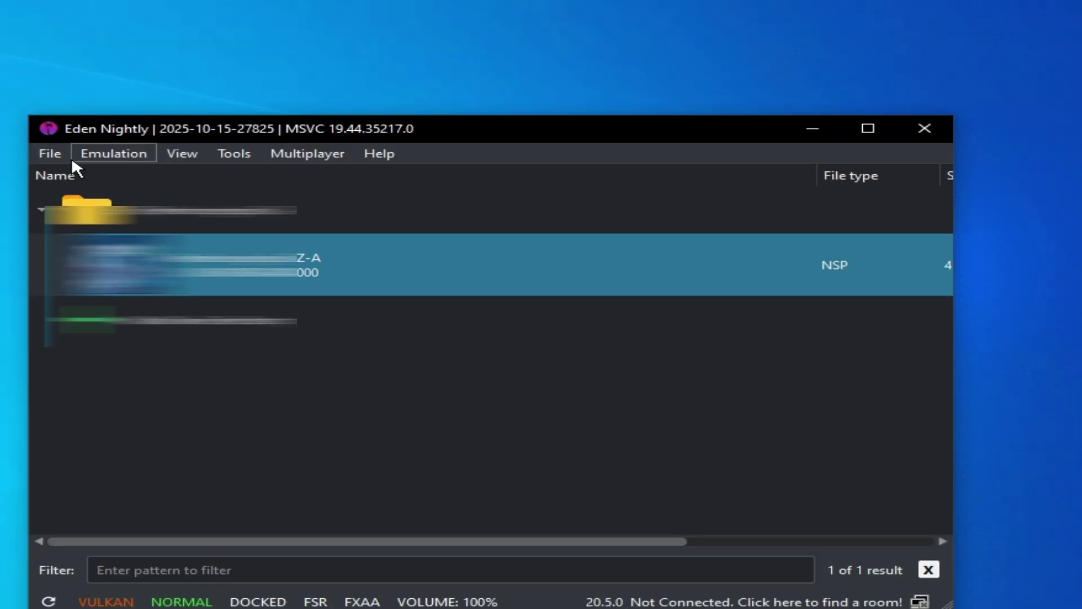
- Install the Pokémon Legends Z-A update v1.0.1 NSP file to NAND
left_click(194, 135)
left_click(96, 178)
left_click(374, 289)
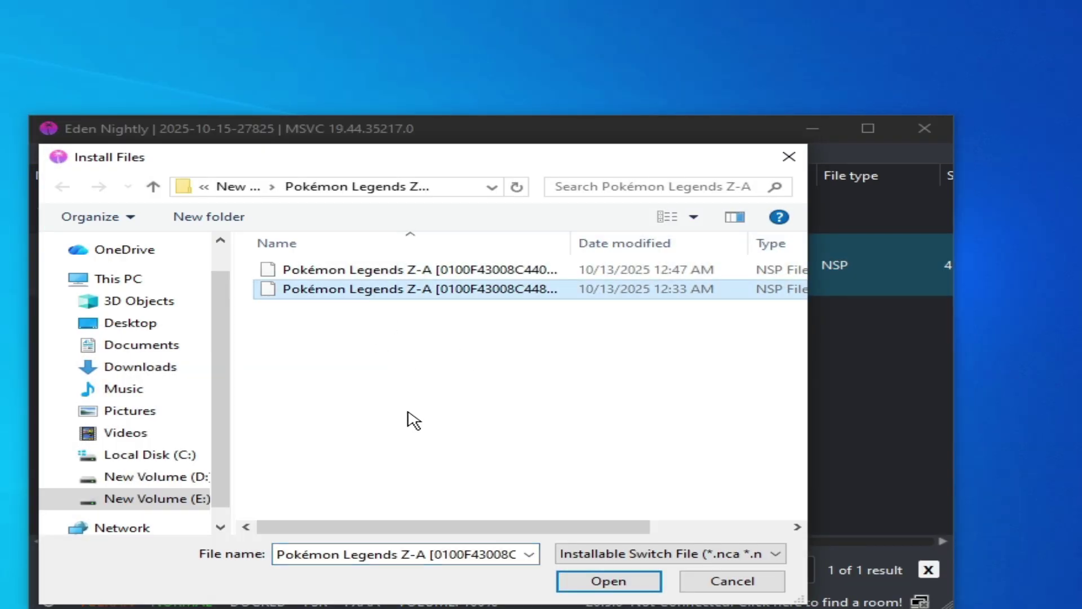
mouse_move(424, 527)
left_mouse_down()
mouse_move(579, 530)
mouse_move(411, 533)
left_mouse_up()
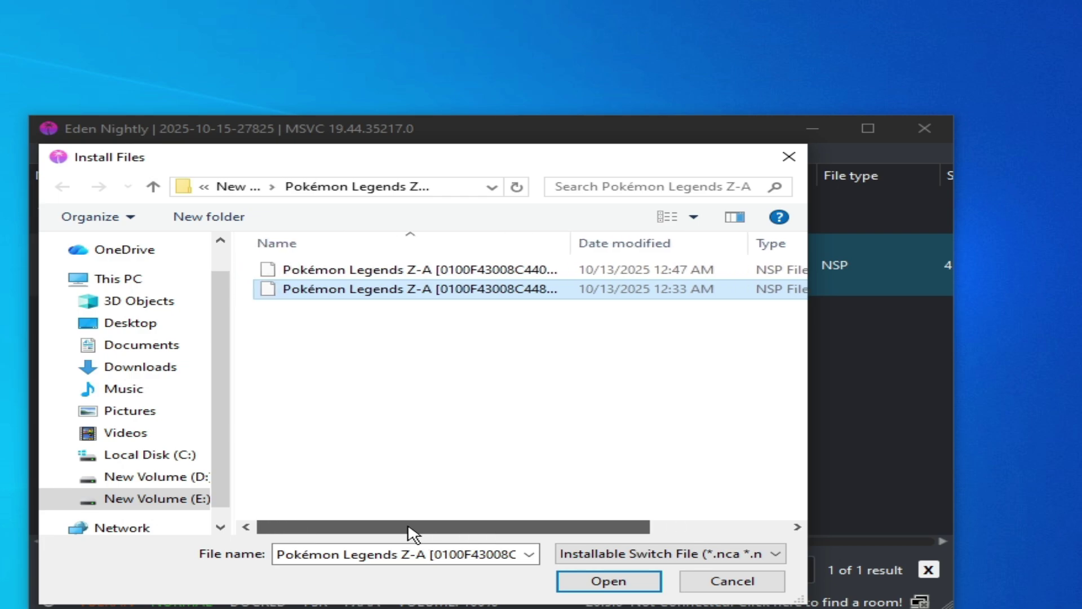
left_click(601, 582)
left_click(563, 476)
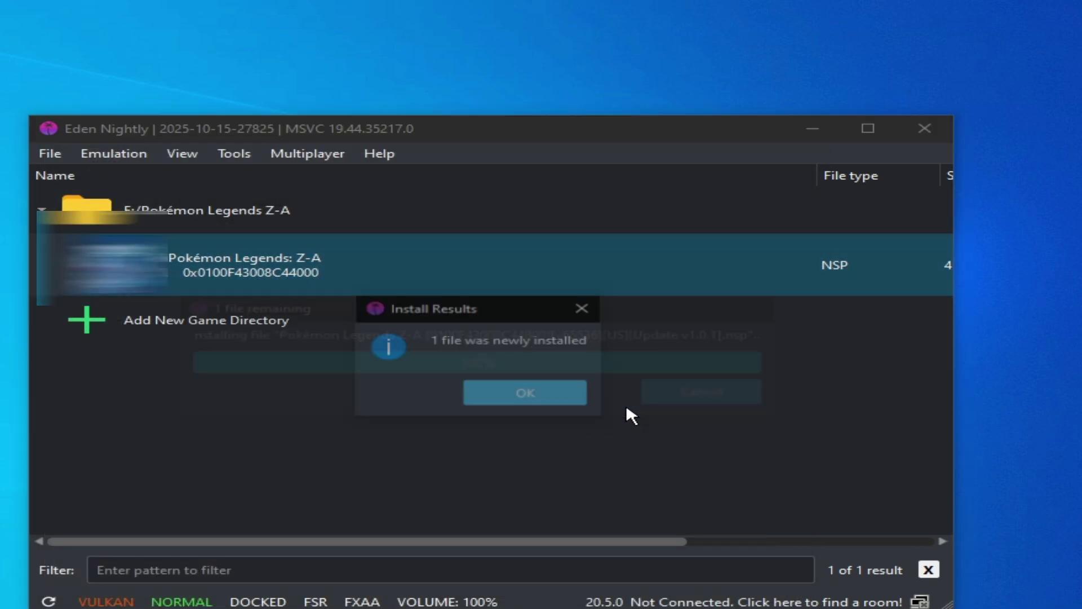
left_click(527, 393)
- Examine the Add-ons column of Pokémon Legends: Z-A for the installed update version
left_click_drag(472, 541, 733, 536)
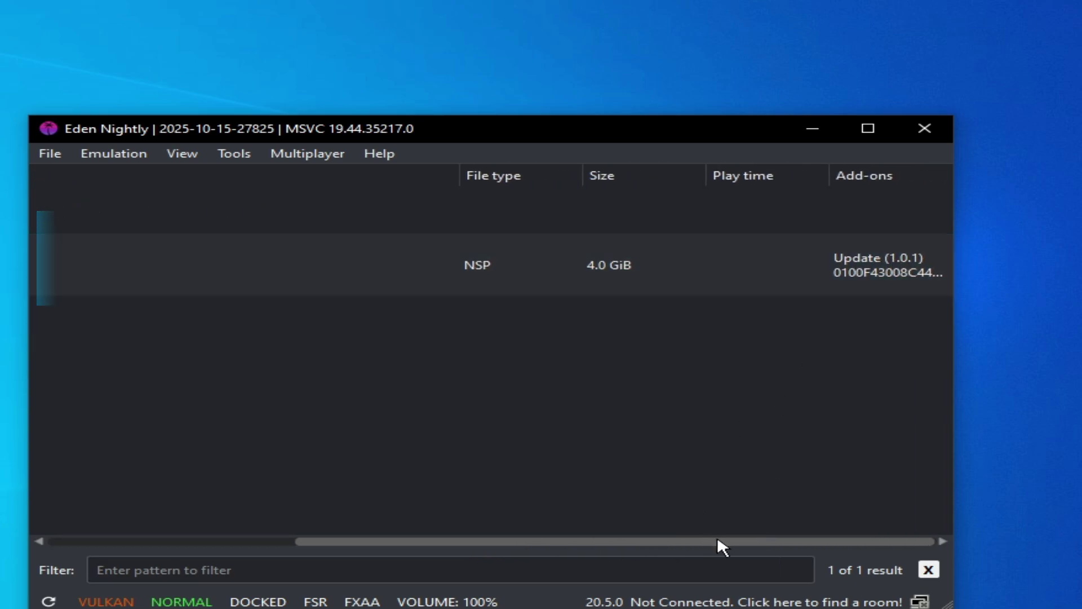
left_click_drag(717, 536, 391, 538)
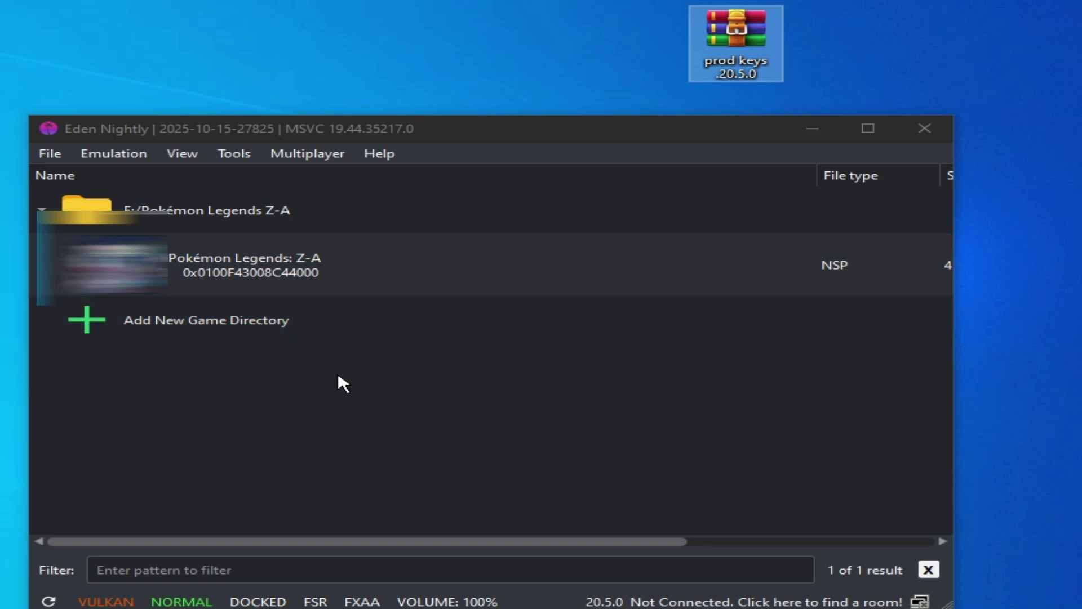
left_click_drag(419, 536, 682, 536)
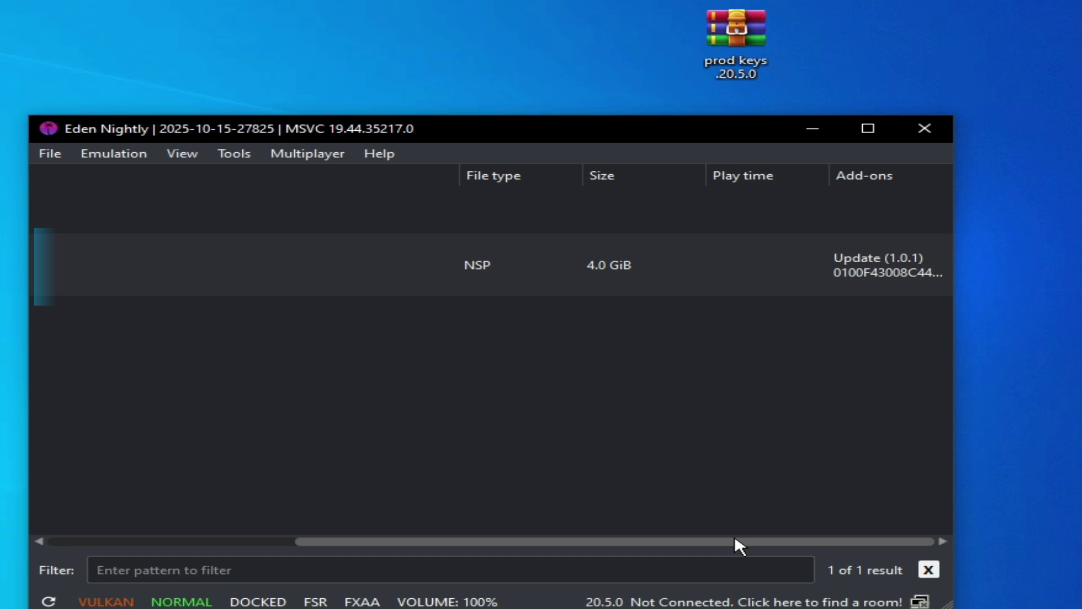
left_click_drag(735, 535, 377, 536)
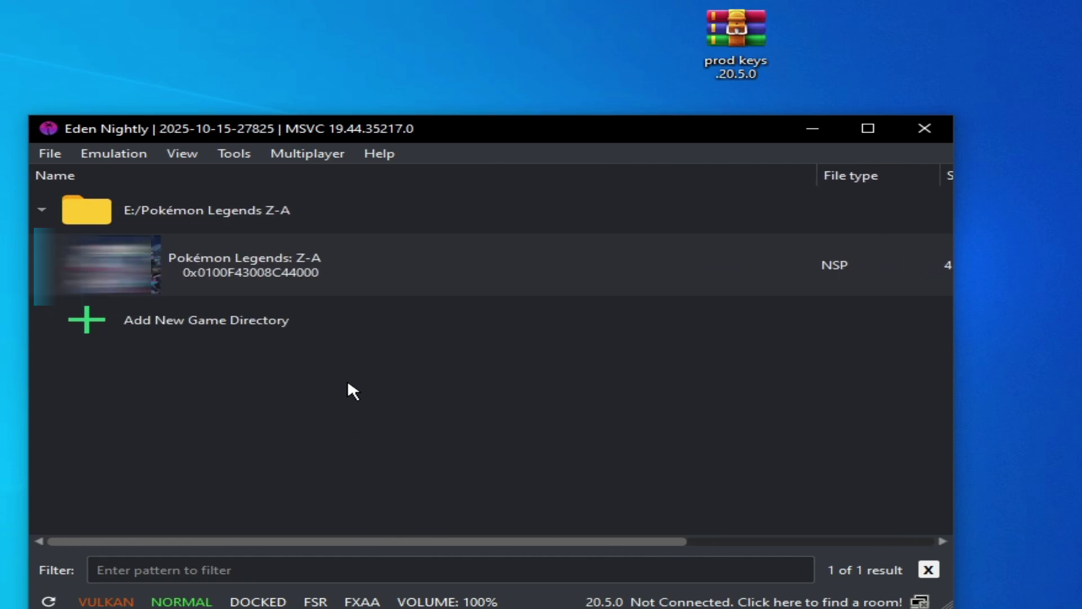
left_click(289, 283)
- Open the emulator's NAND folder and go up to the Roaming folder that contains the eden data folder
right_click(726, 25)
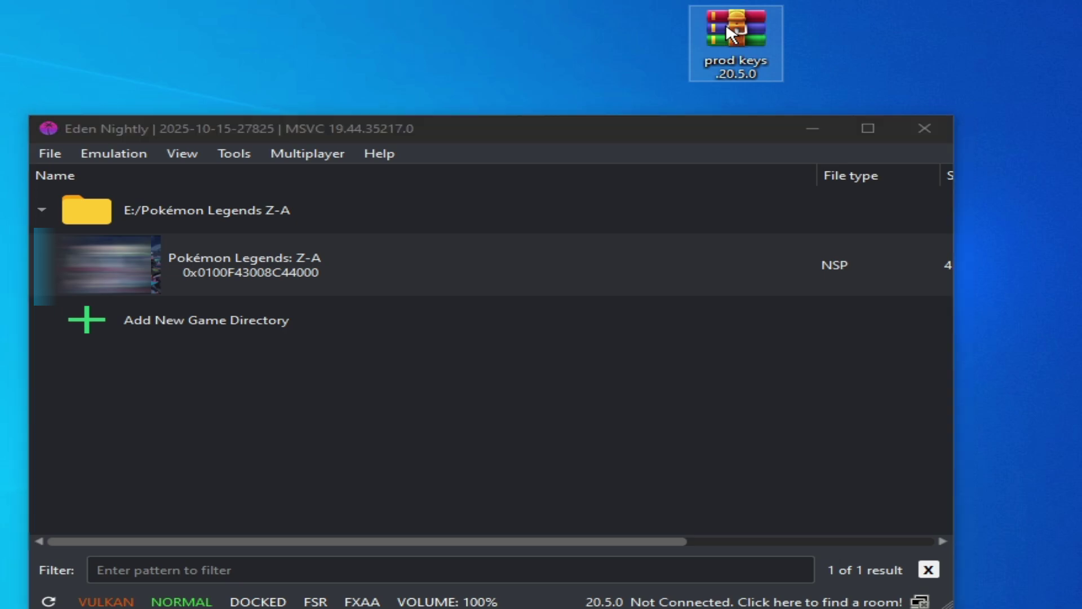
left_click(766, 121)
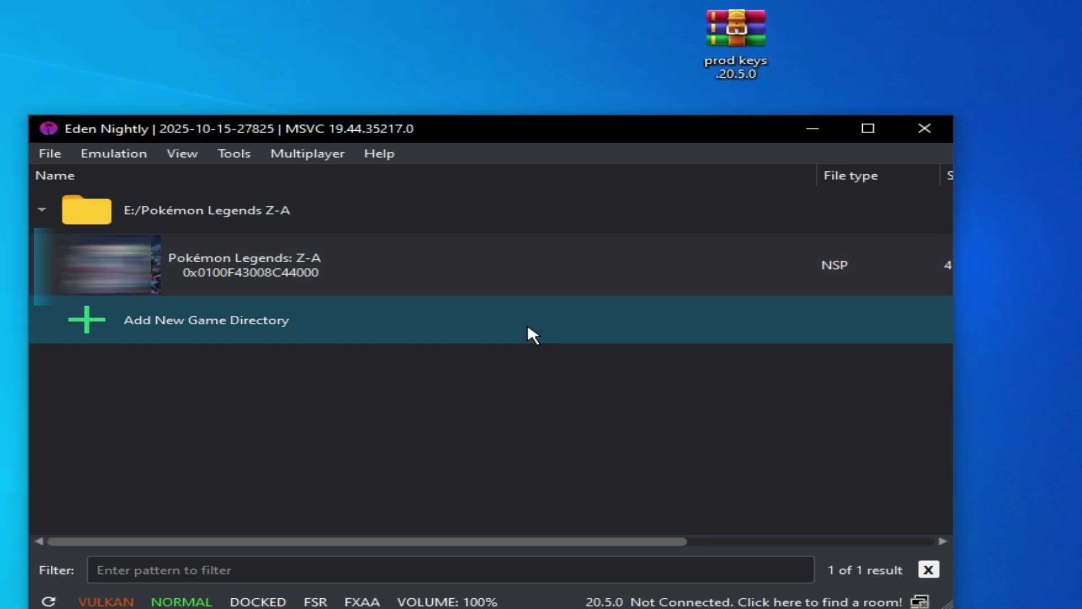
left_click(50, 153)
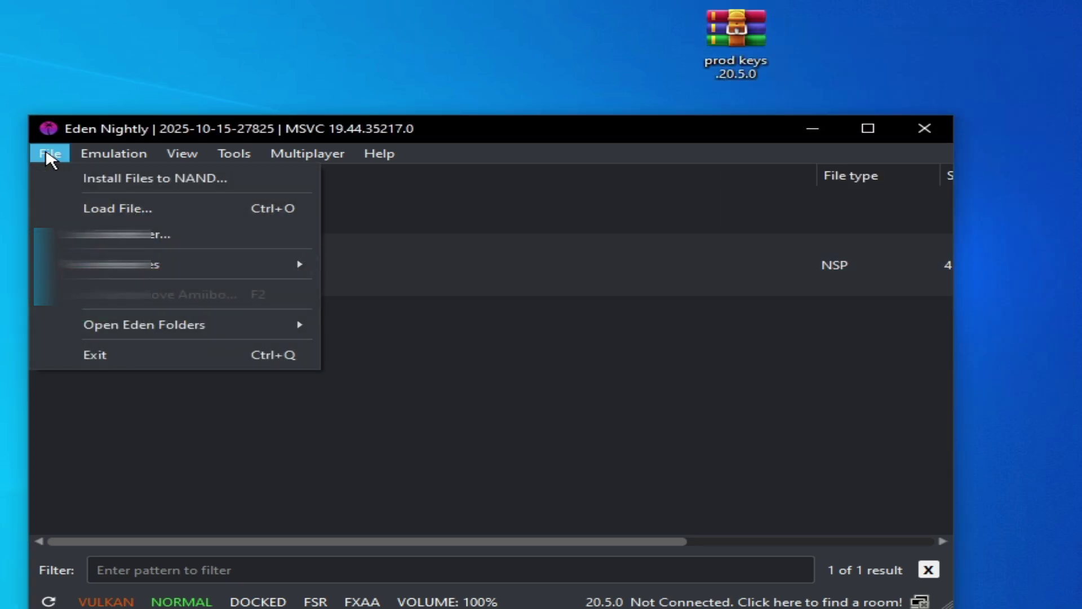
mouse_move(133, 320)
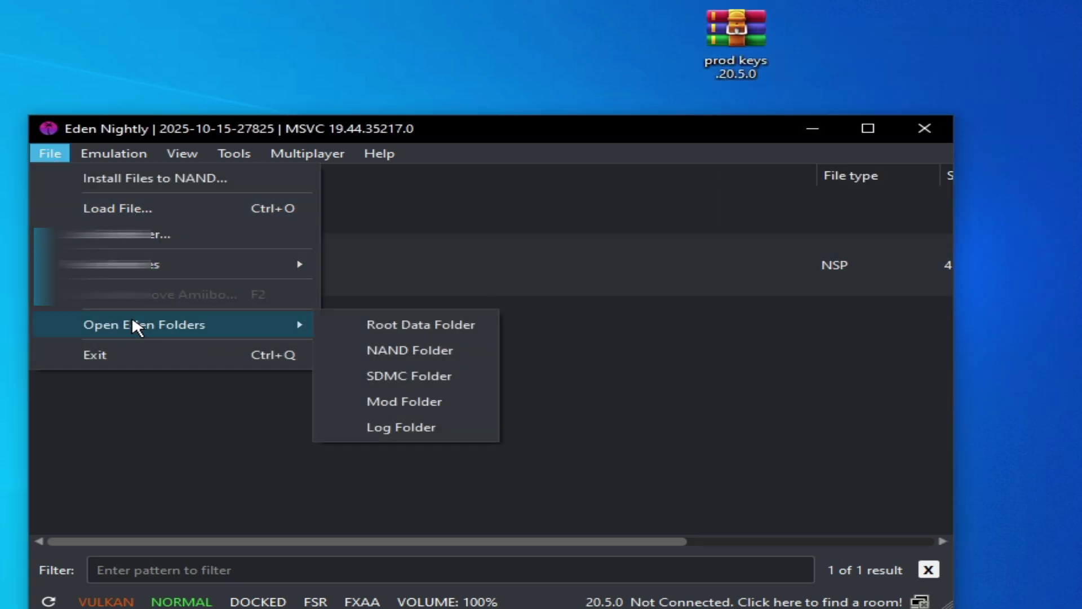
left_click(411, 350)
left_click(338, 225)
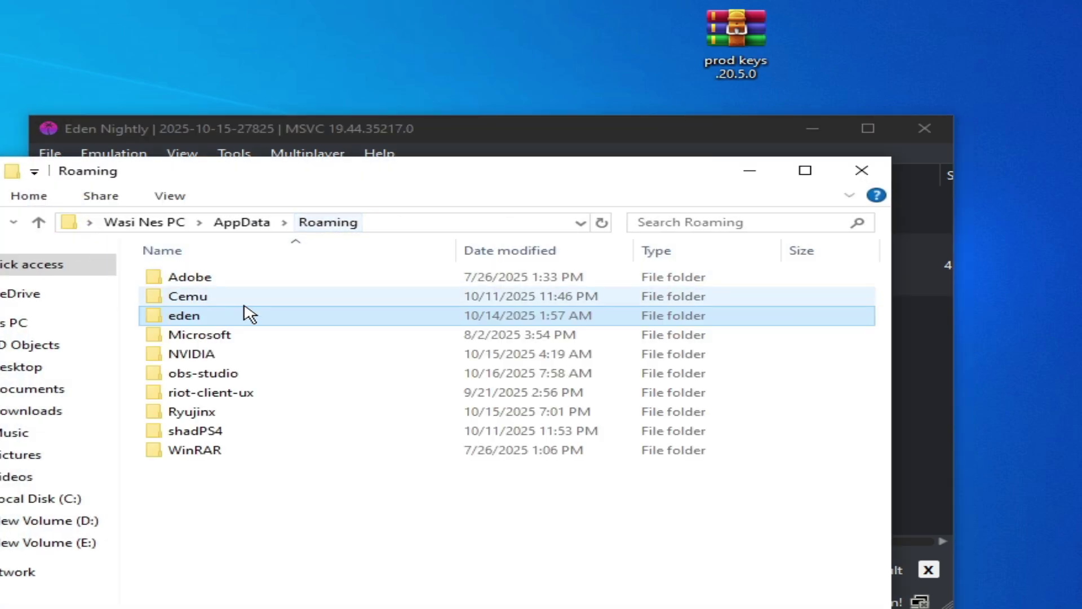
- Delete the prod.keys file from the keys folder inside the eden data folder
double_click(198, 315)
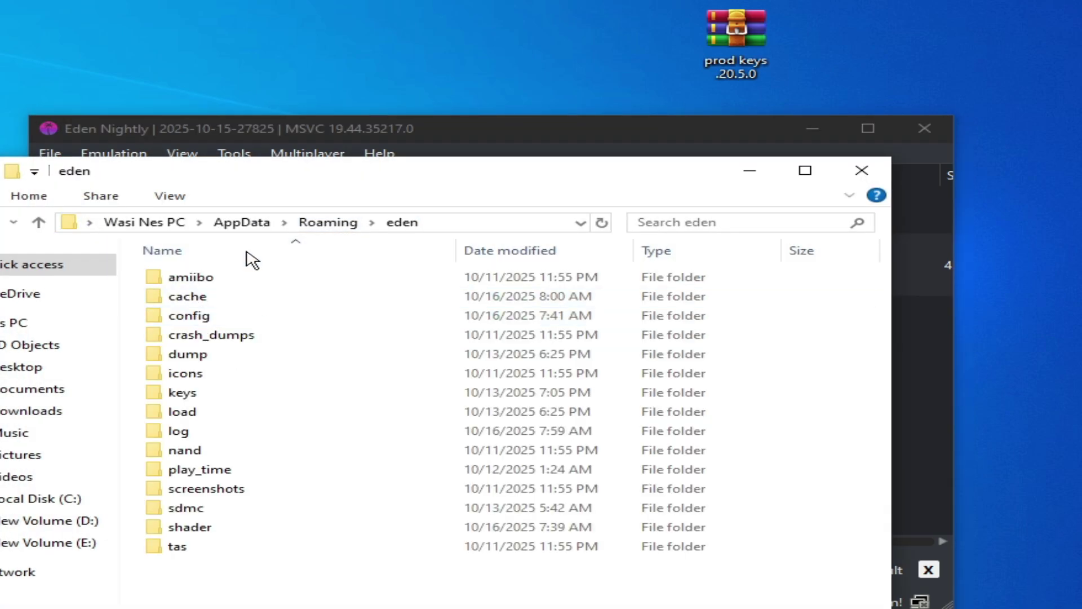
double_click(195, 394)
right_click(213, 282)
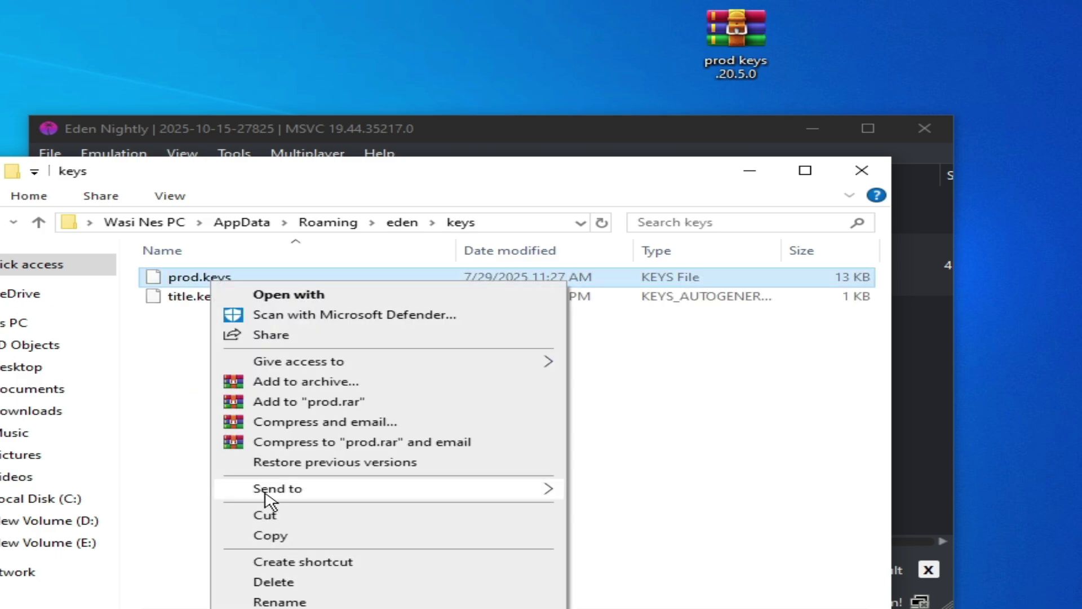
left_click(282, 581)
- Copy prod.keys from the desktop folder prod keys .20.5.0 into eden's keys folder and close both folder windows
double_click(35, 445)
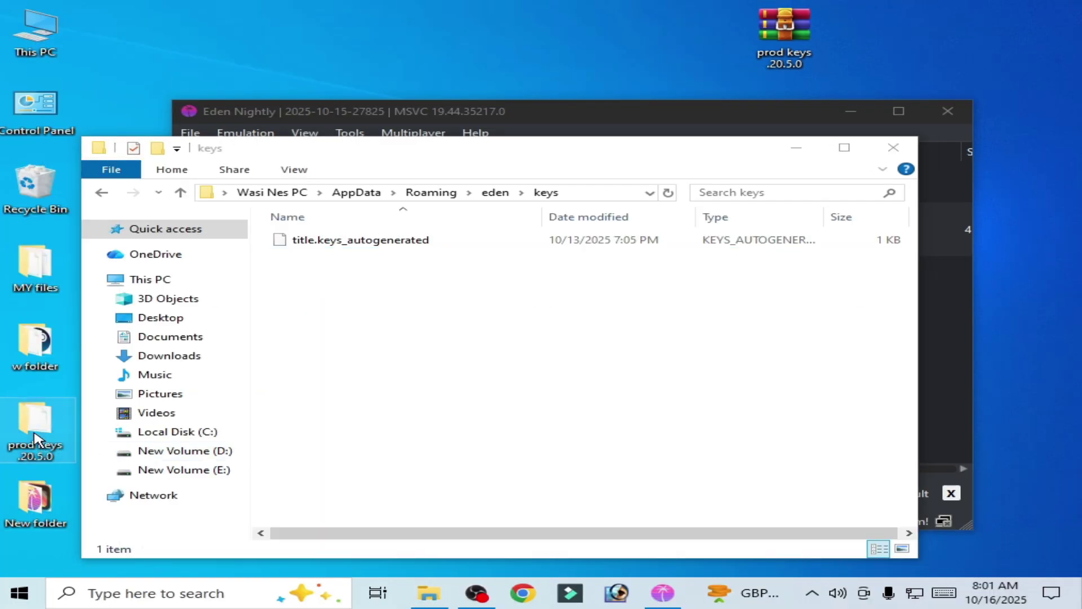
left_click(348, 107)
right_click(348, 107)
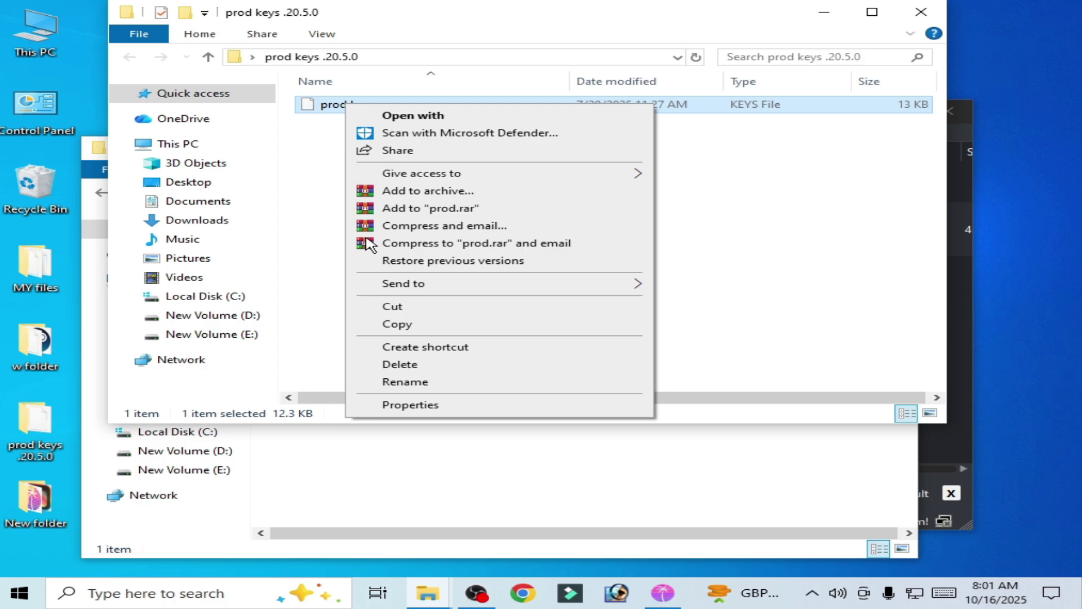
left_click(394, 327)
left_click(406, 425)
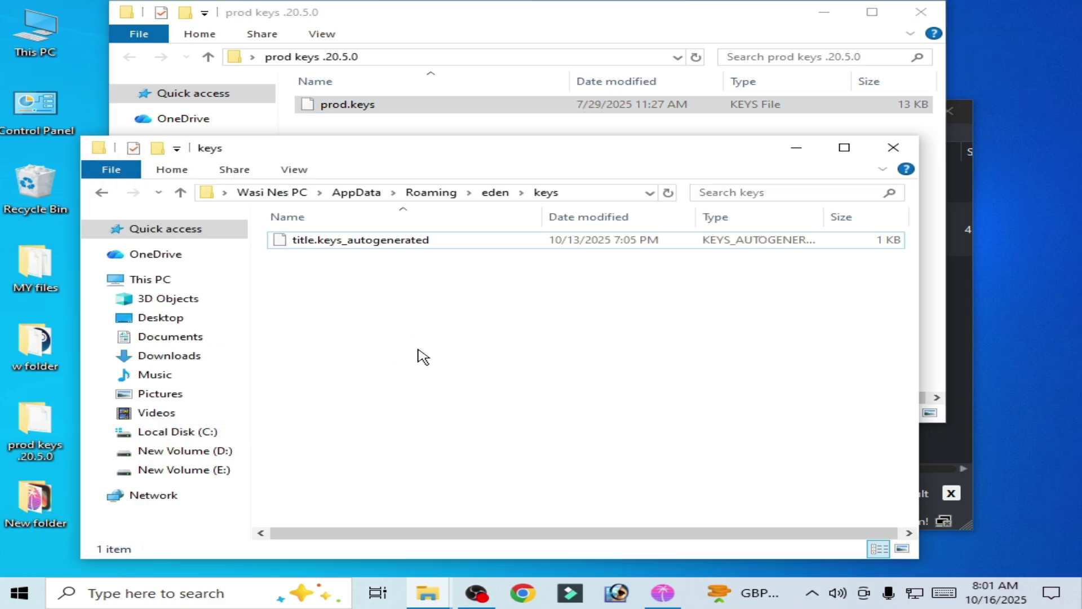
right_click(420, 346)
left_click(462, 454)
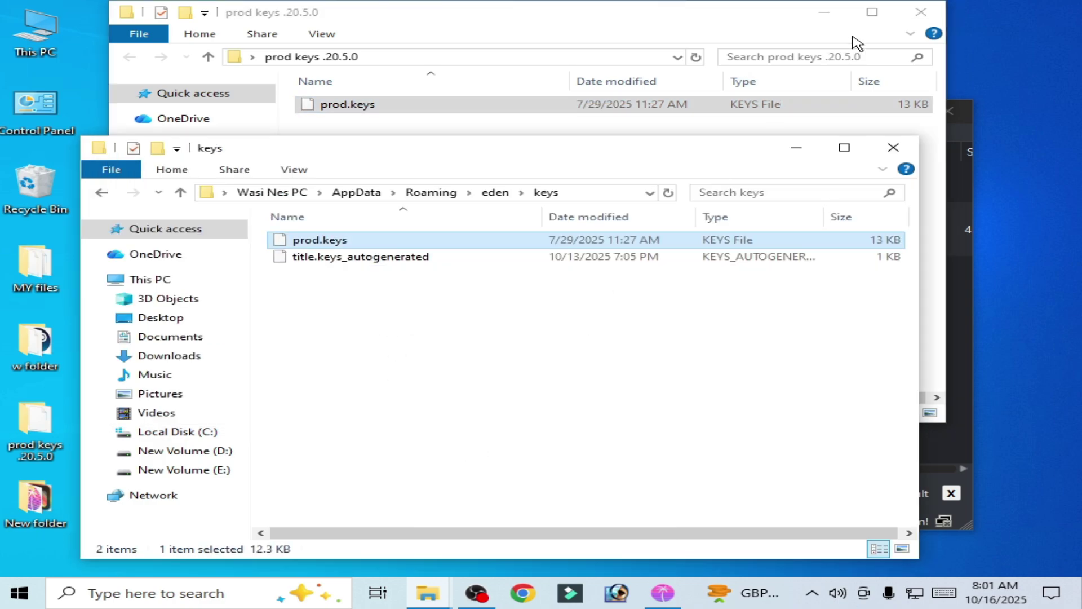
key("alt+F4")
left_click(921, 12)
- Close Eden Nightly and reopen it from its desktop shortcut
left_click(950, 111)
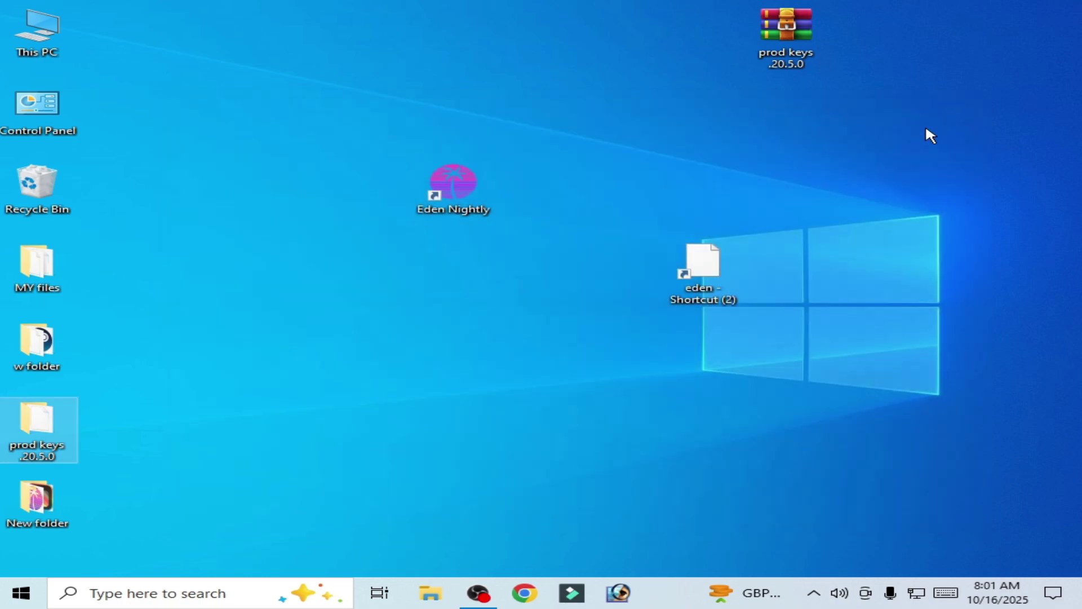
left_click(460, 195)
right_click(459, 194)
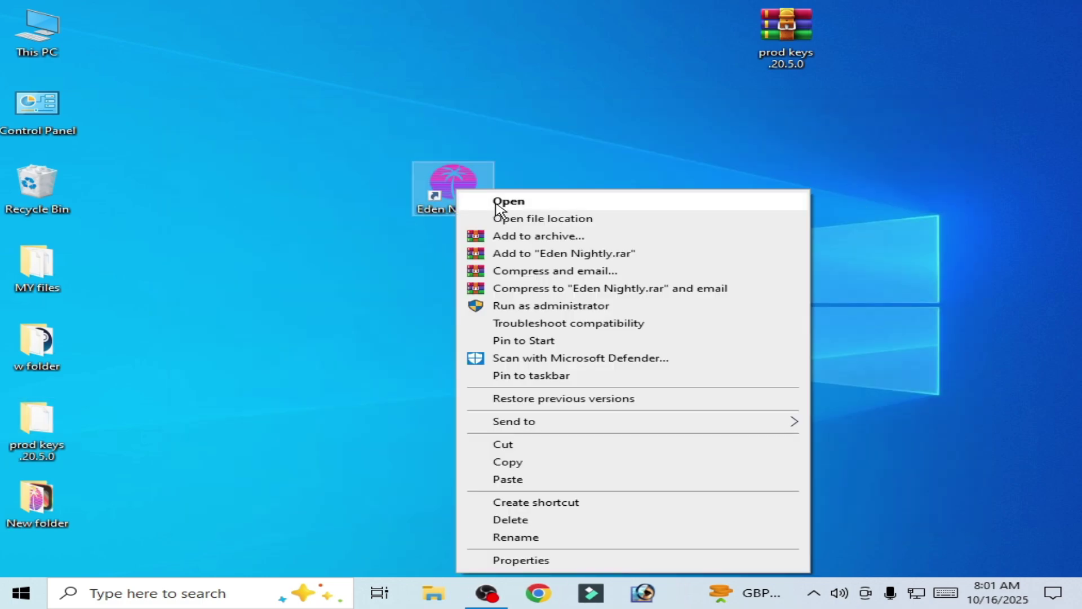
left_click(493, 204)
right_click(389, 236)
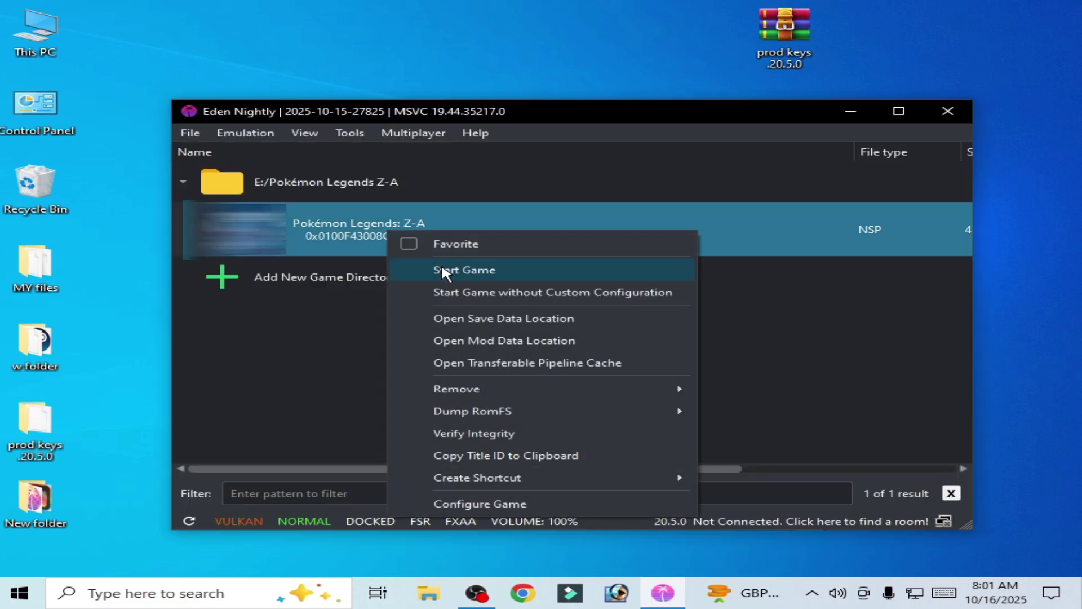
left_click(547, 321)
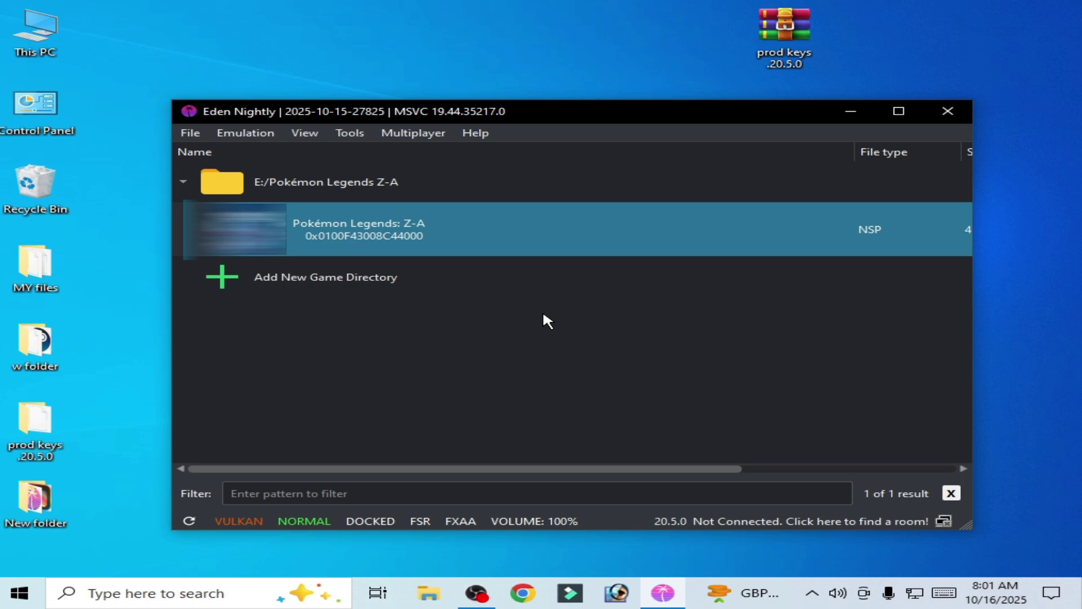
mouse_move(538, 469)
left_mouse_down()
mouse_move(749, 469)
mouse_move(536, 468)
left_mouse_up()
mouse_move(429, 470)
left_mouse_down()
mouse_move(670, 470)
mouse_move(429, 469)
left_mouse_up()
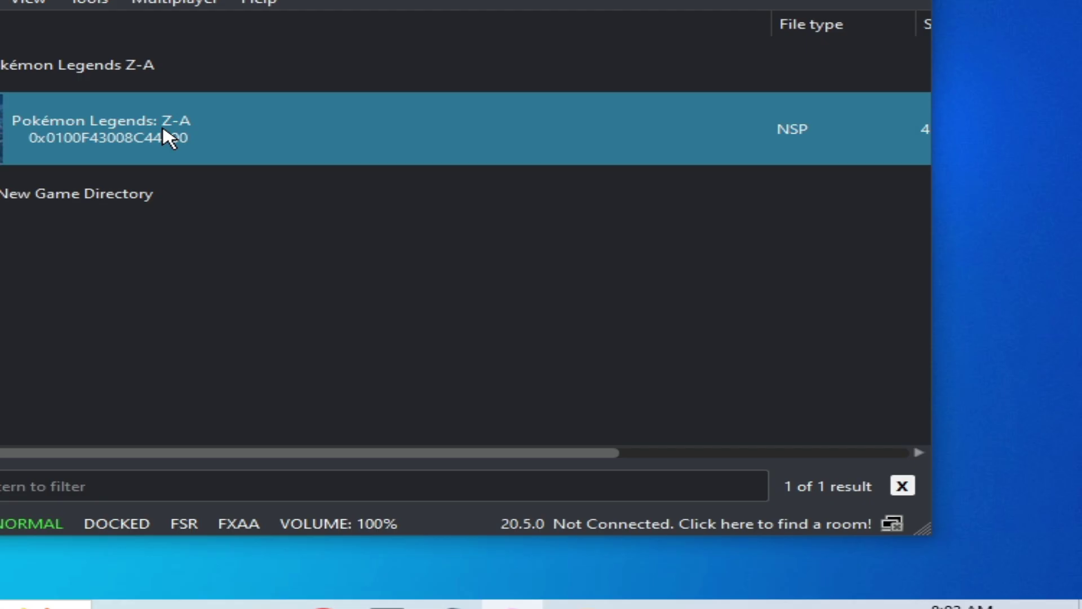
- Remove the installed update of Pokémon Legends: Z-A and check the game's Add-ons column
right_click(404, 230)
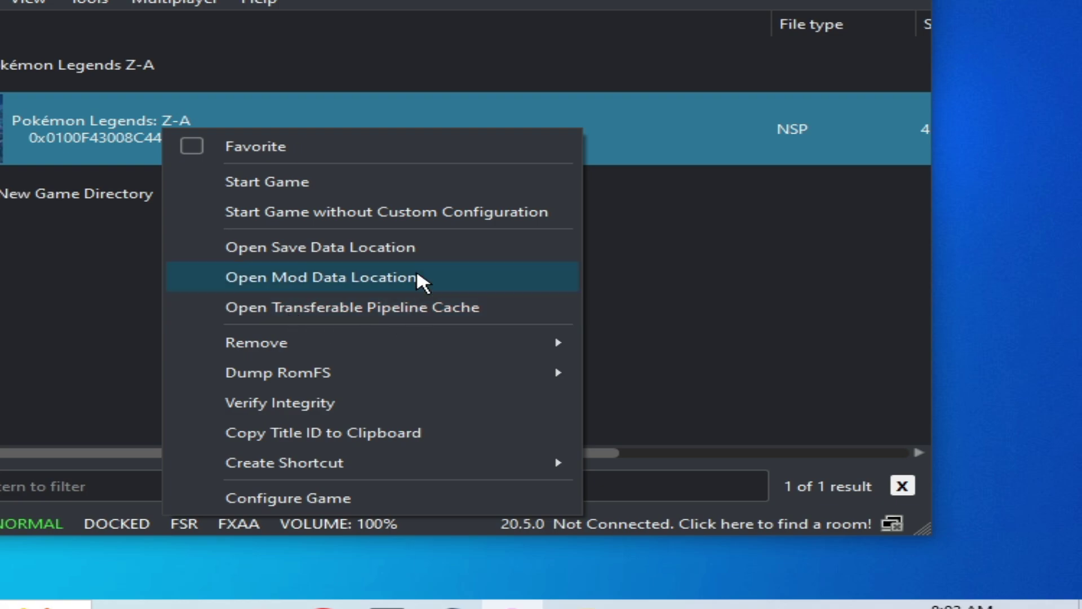
mouse_move(289, 342)
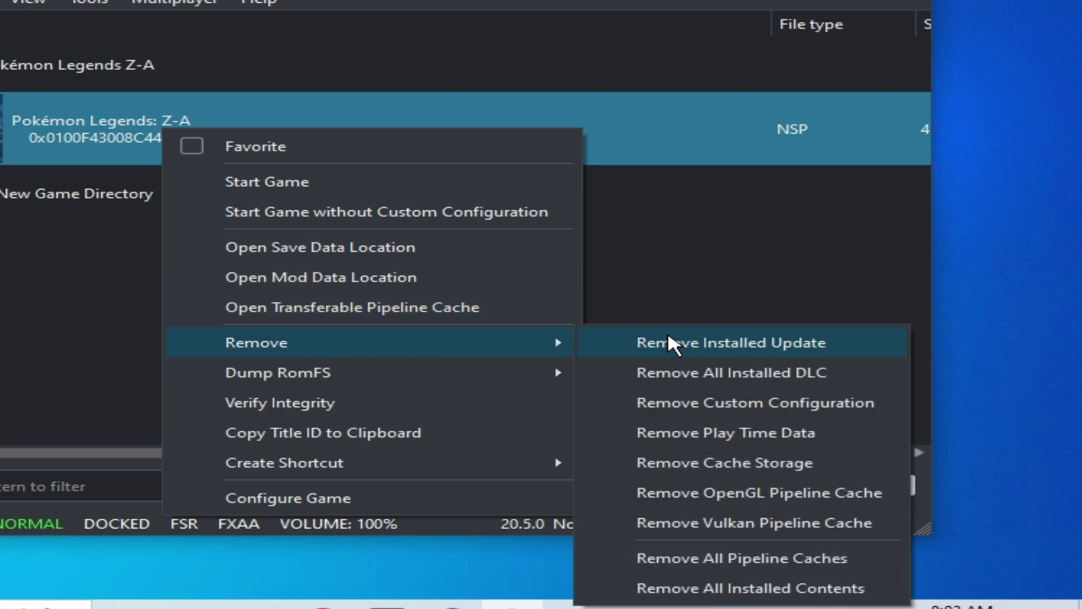
left_click(734, 339)
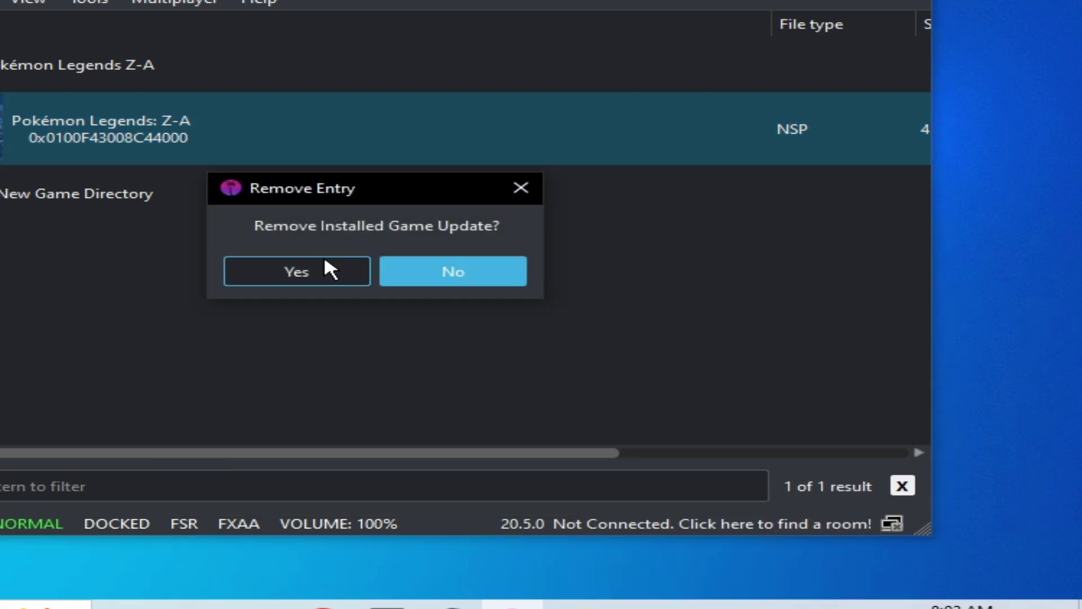
left_click(278, 269)
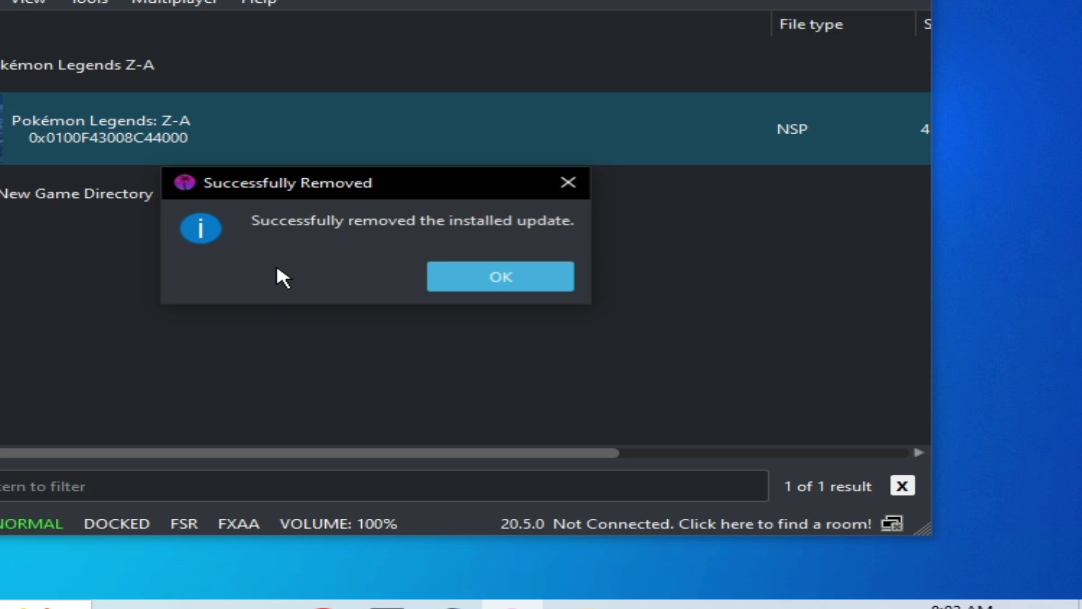
left_click(515, 282)
left_click_drag(259, 450, 600, 455)
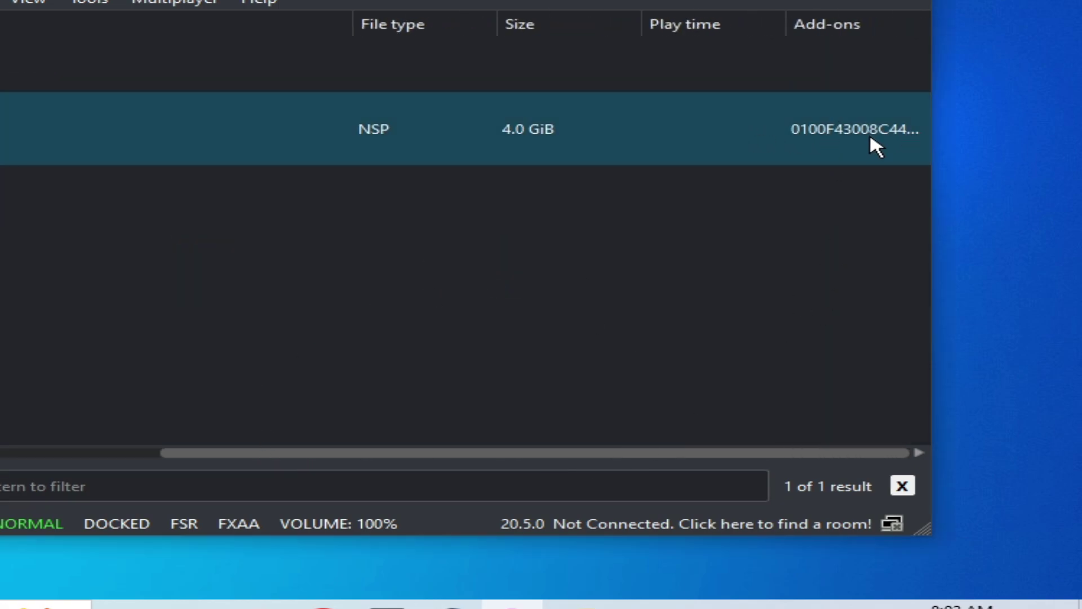
- Remove all pipeline caches of Pokémon Legends: Z-A and start the game
left_click_drag(520, 454, 234, 454)
right_click(181, 133)
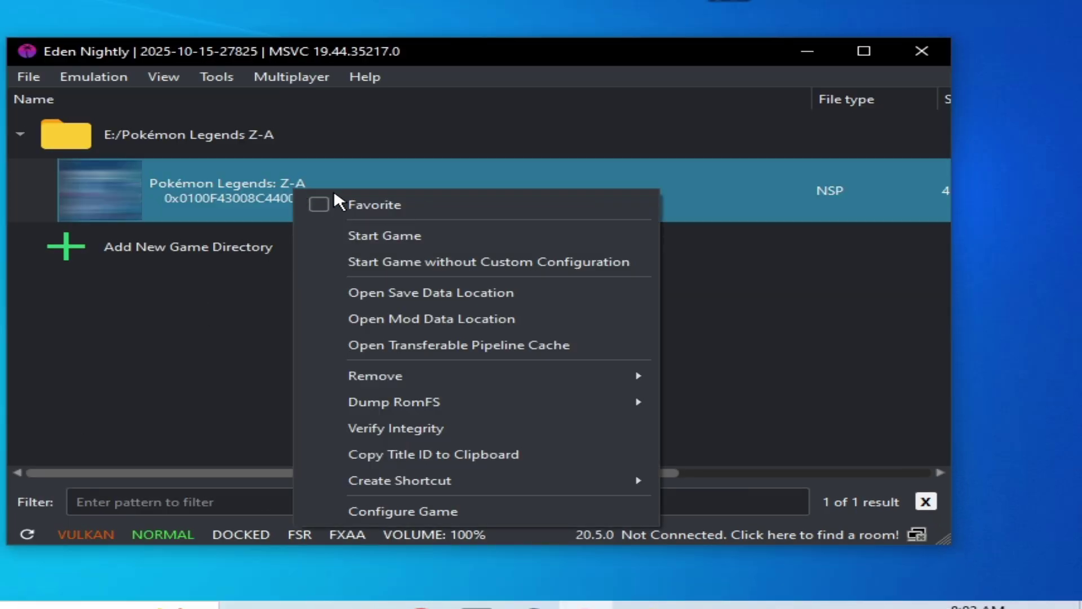
mouse_move(551, 378)
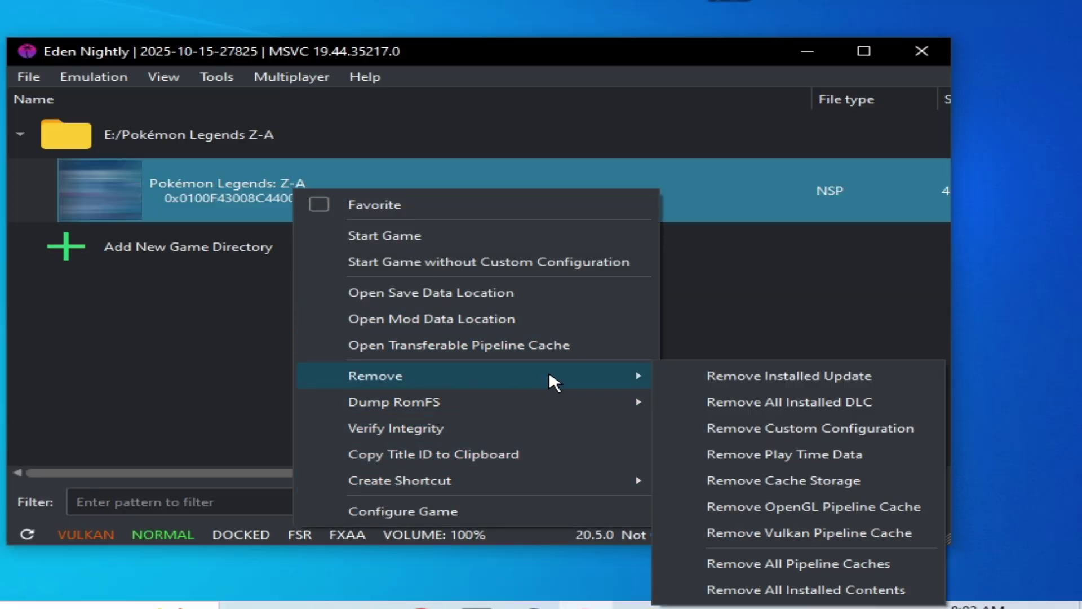
left_click(724, 562)
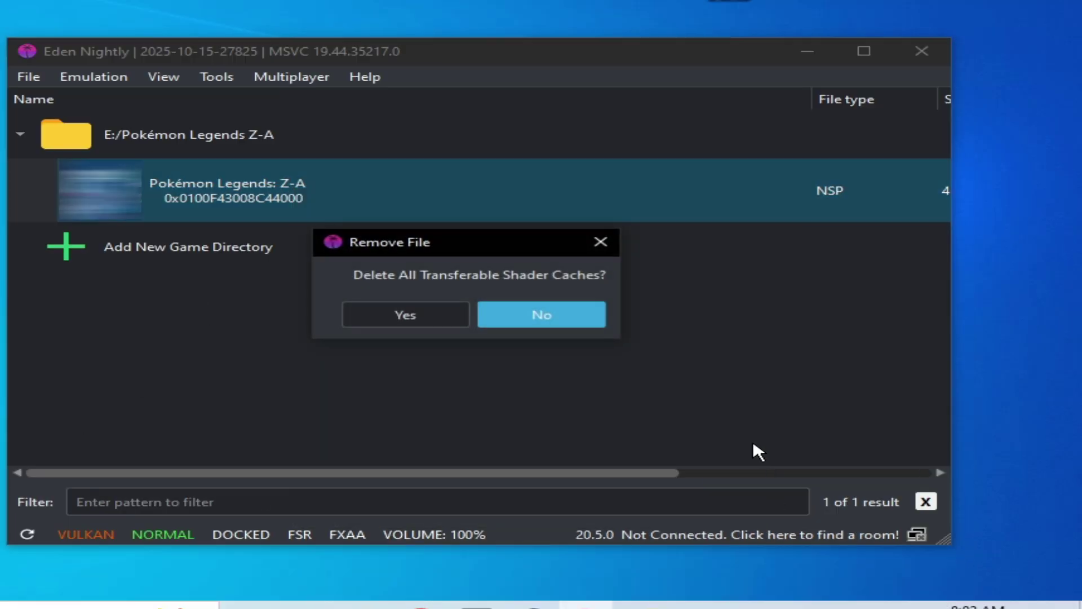
left_click(442, 316)
left_click(534, 321)
right_click(321, 186)
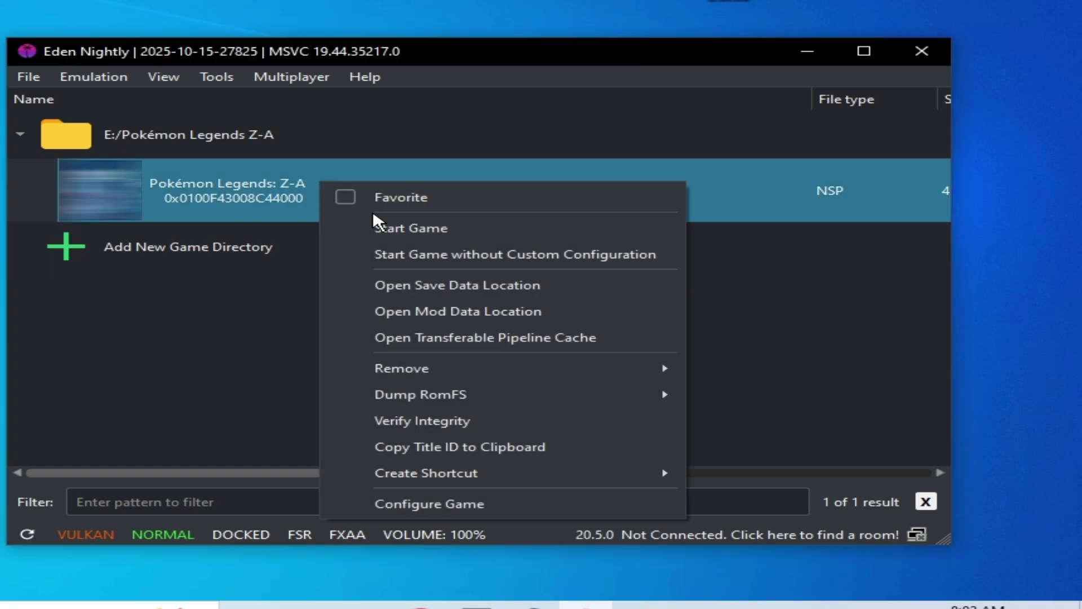
left_click(389, 230)
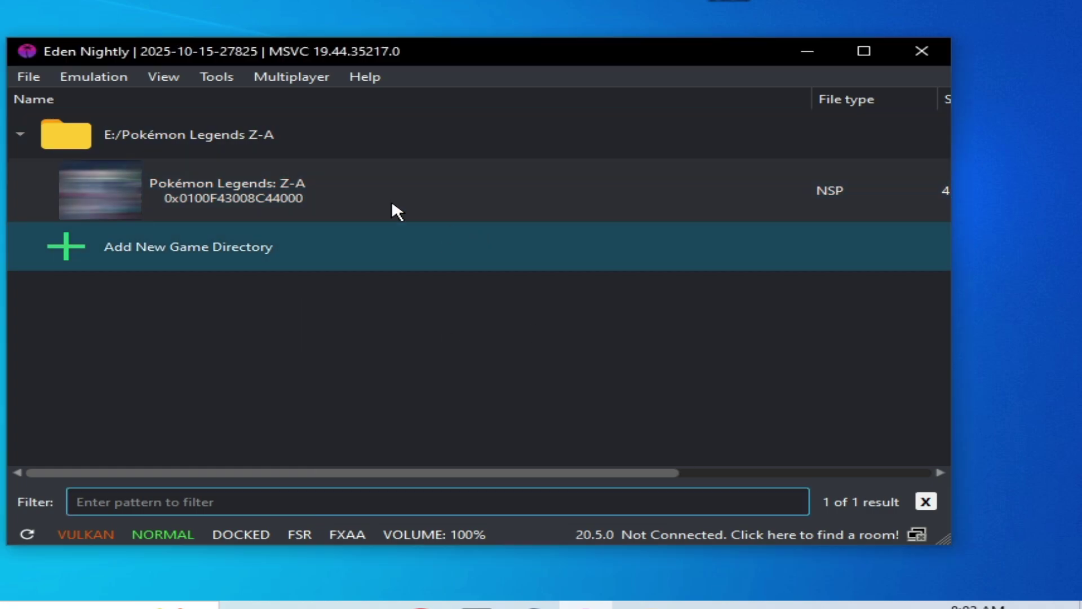
- Check in the emulator's graphics configuration that the NVIDIA GeForce GTX 750 is chosen as the device, then close the configuration
left_click(112, 80)
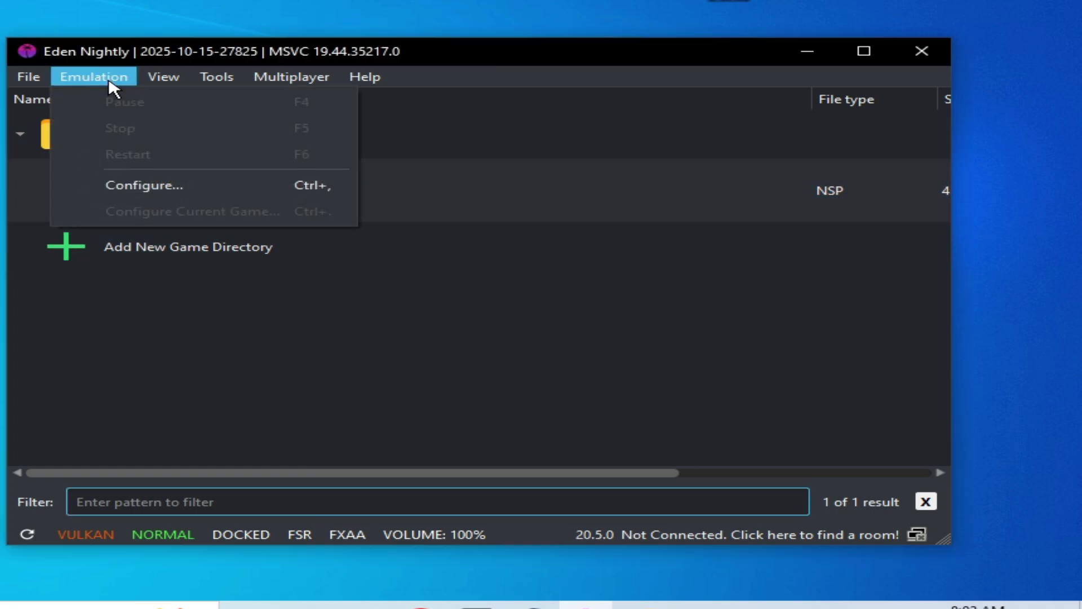
left_click(140, 194)
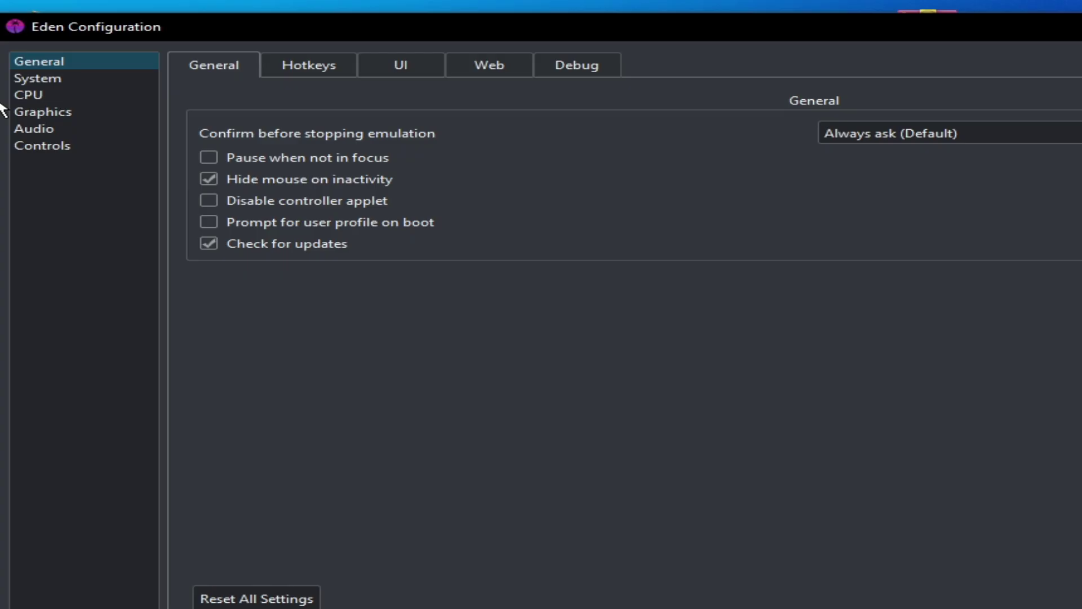
left_click(45, 113)
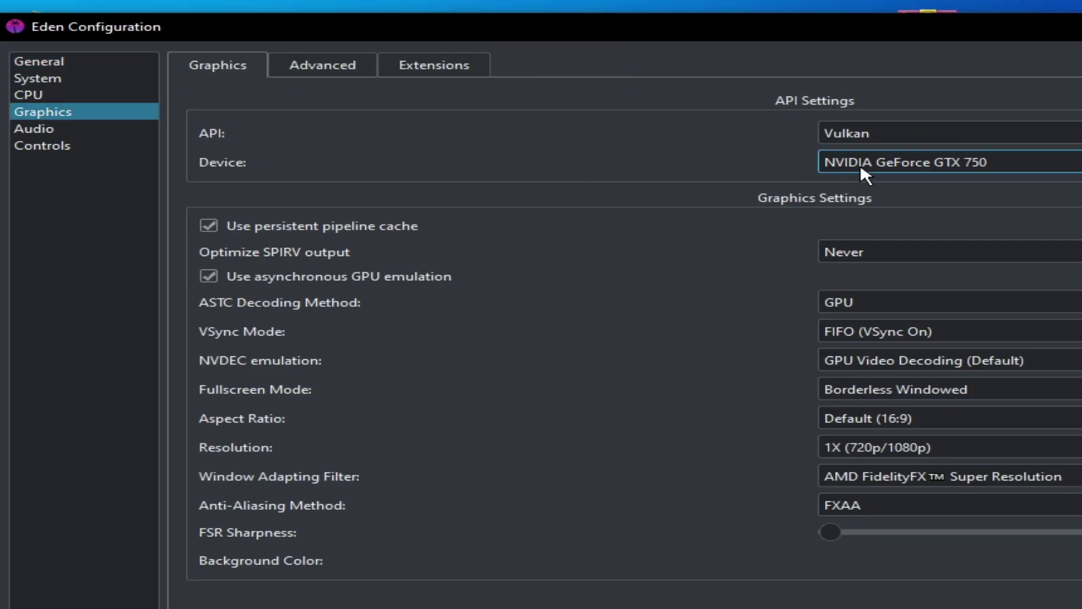
left_click_drag(684, 51, 681, 50)
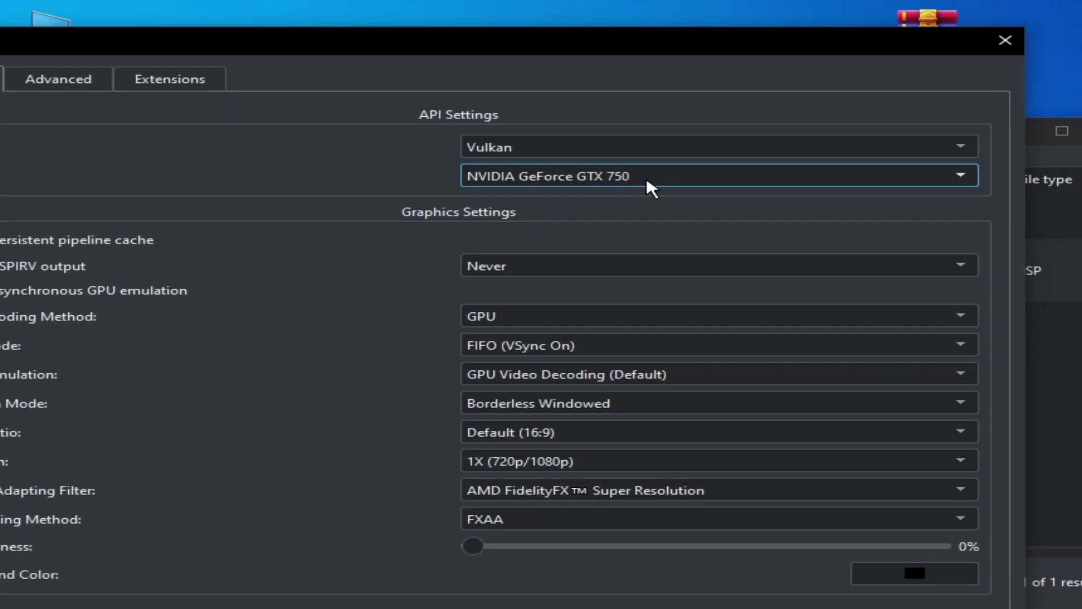
left_click(647, 178)
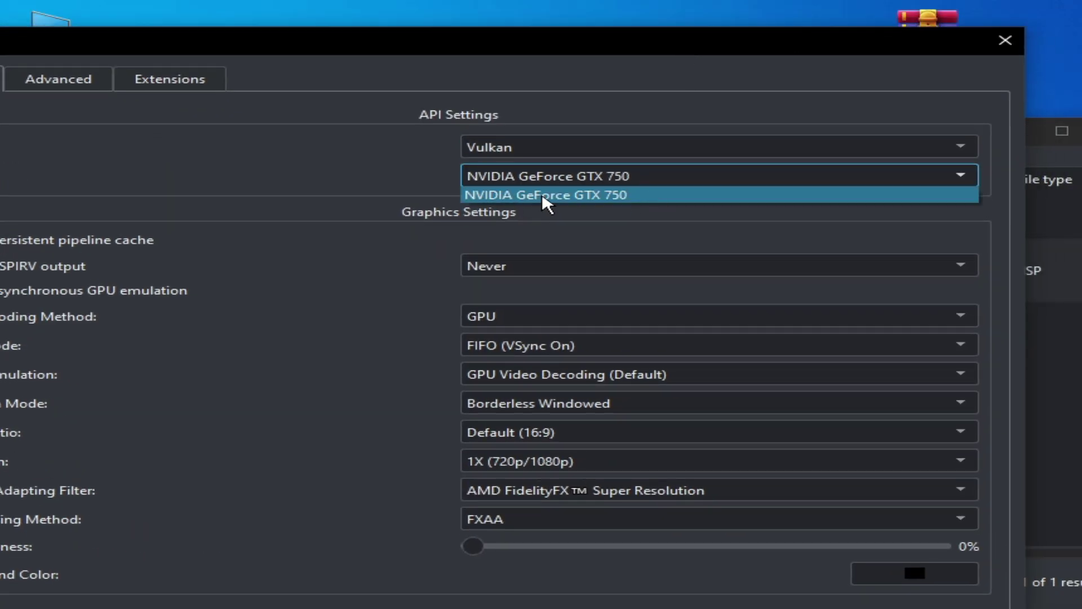
left_click(545, 195)
left_click(628, 171)
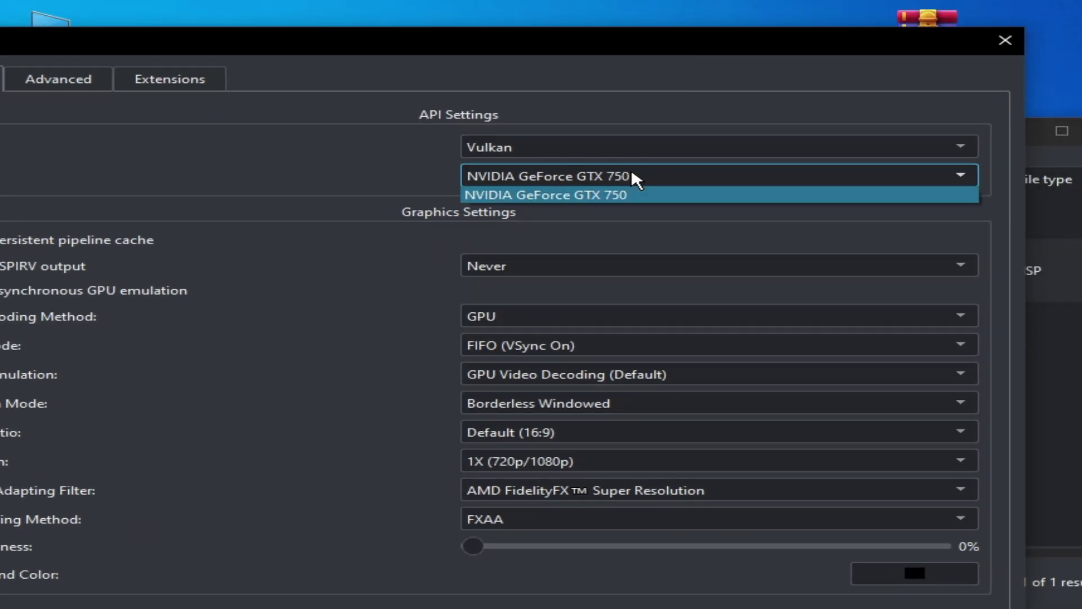
left_click(598, 196)
left_click(1000, 43)
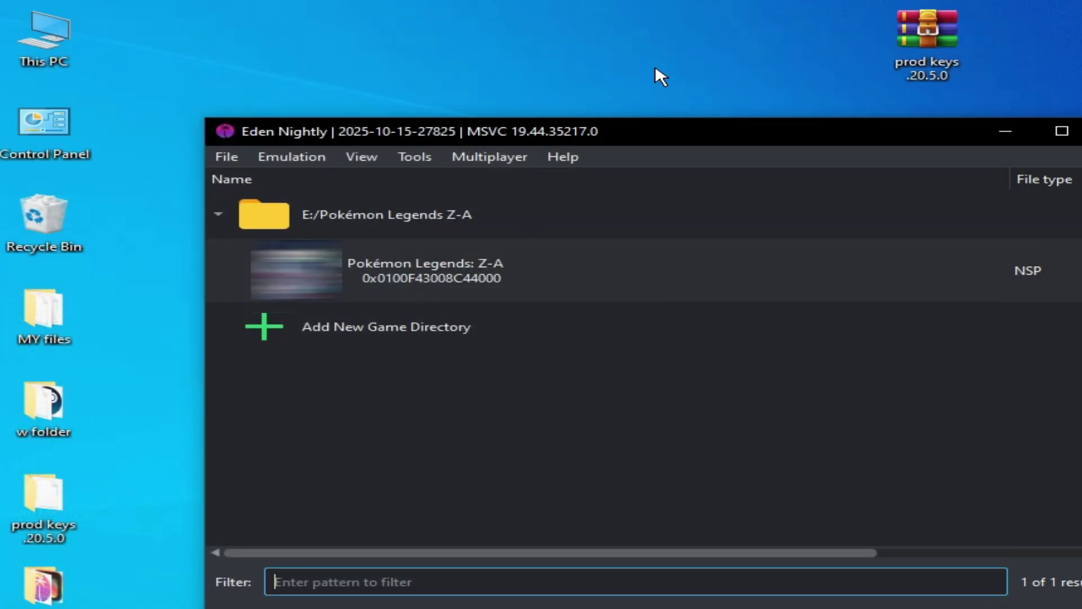
- Open the Windows graphics settings from the display settings and make sure hardware-accelerated GPU scheduling is On
right_click(655, 66)
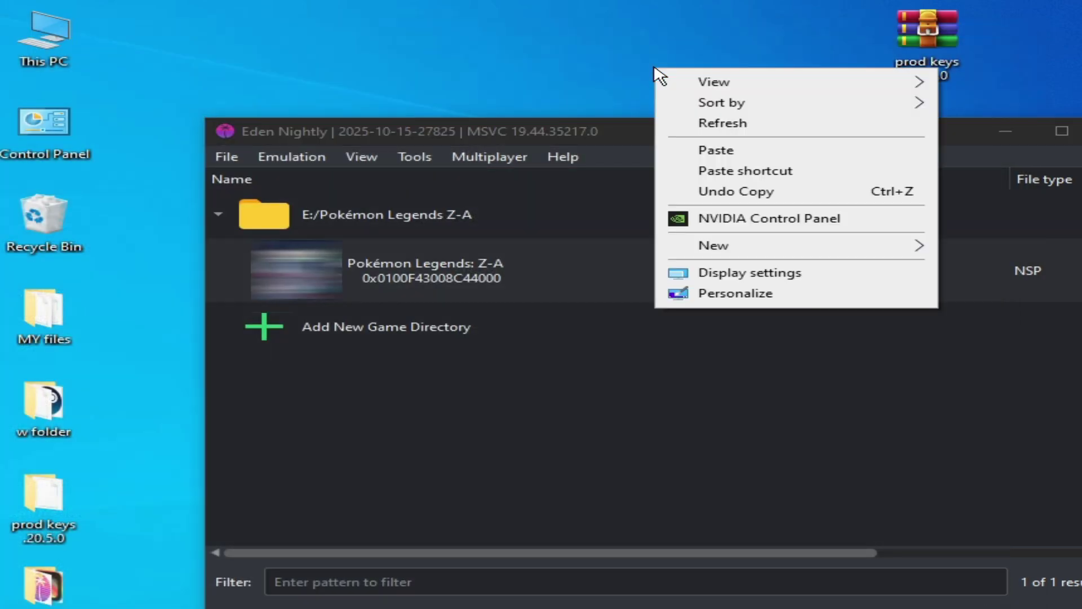
left_click(733, 273)
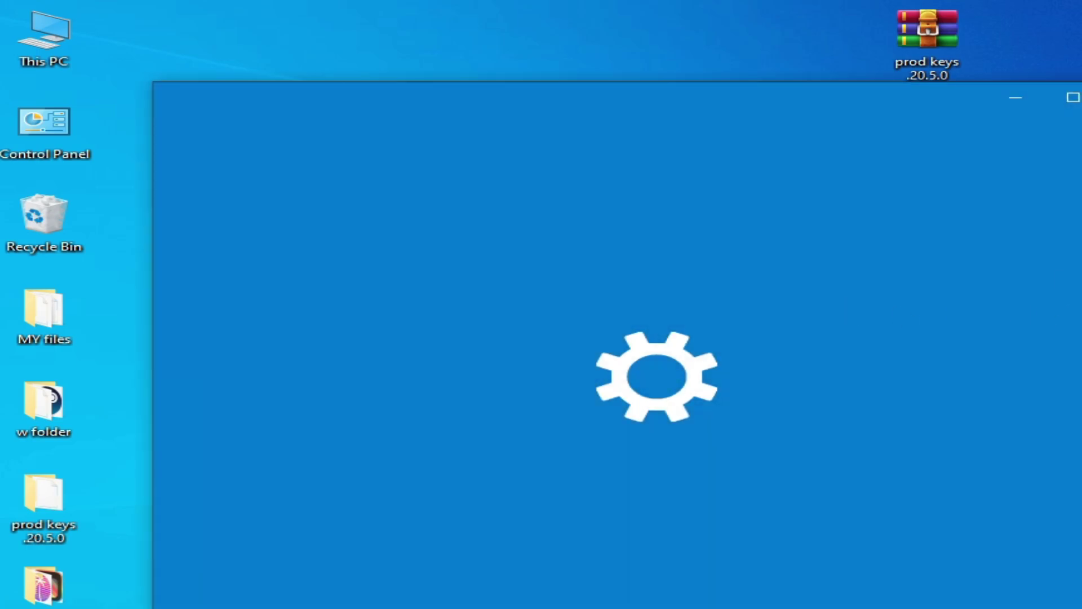
scroll(834, 390, "down", 10)
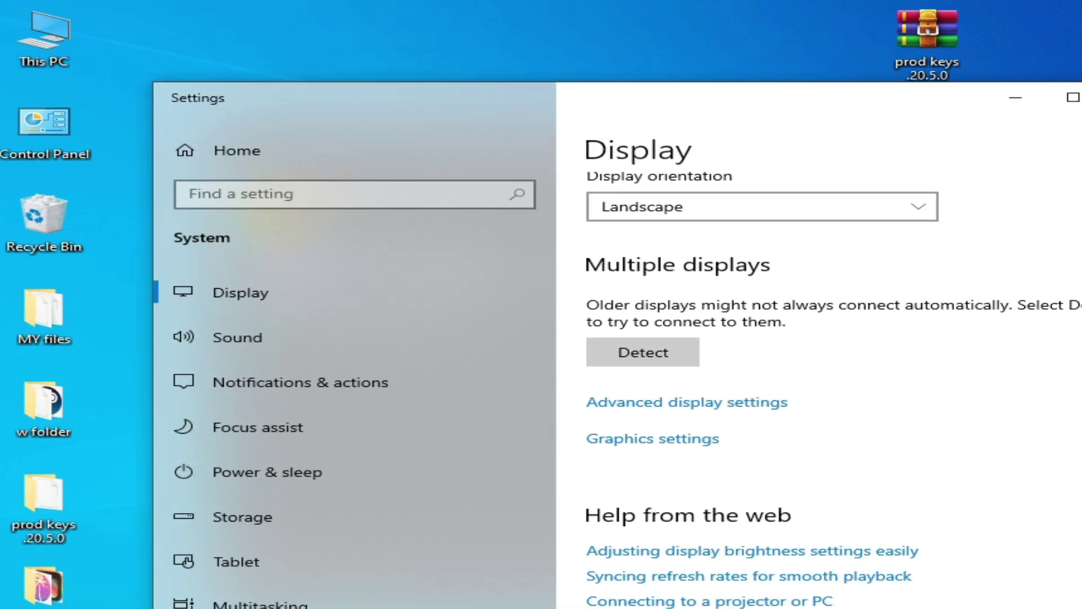
left_click(641, 438)
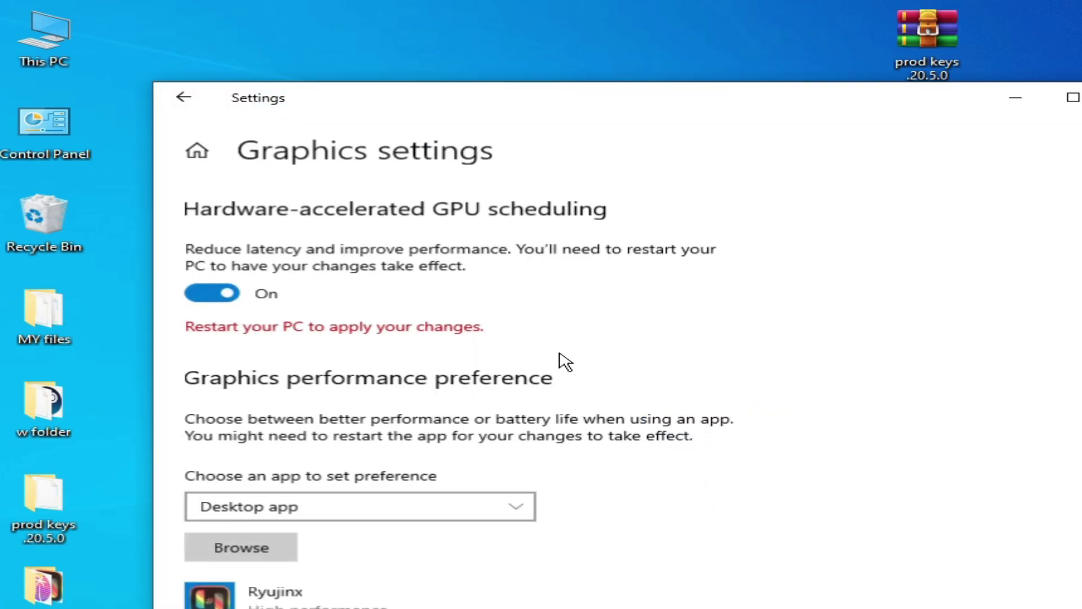
left_click(221, 300)
left_click(220, 299)
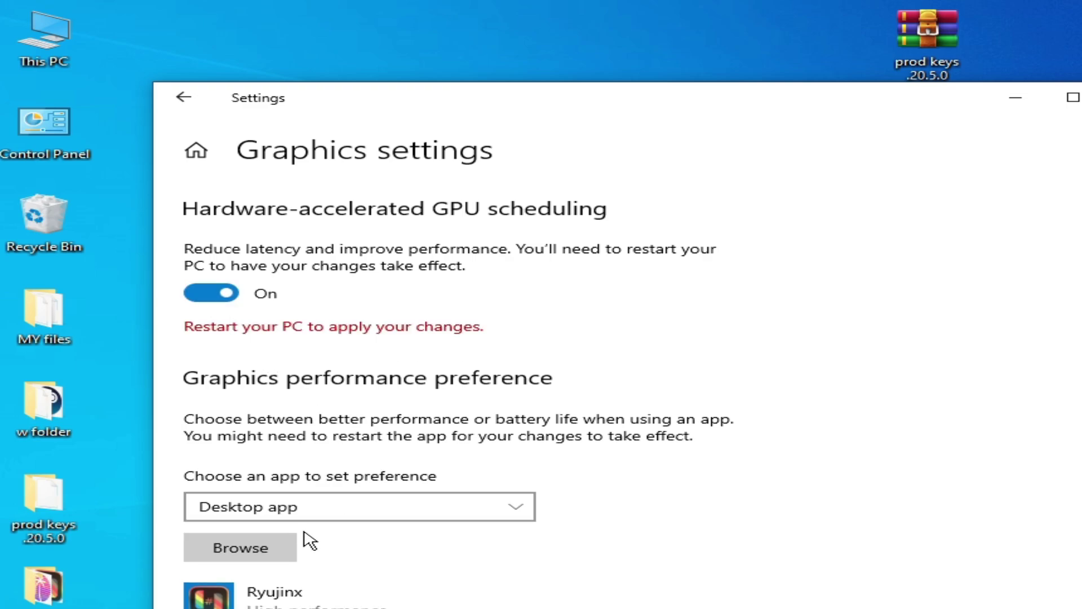
- Add the eden application from the Eden Nightly program folder to the graphics performance preference list
left_click(261, 551)
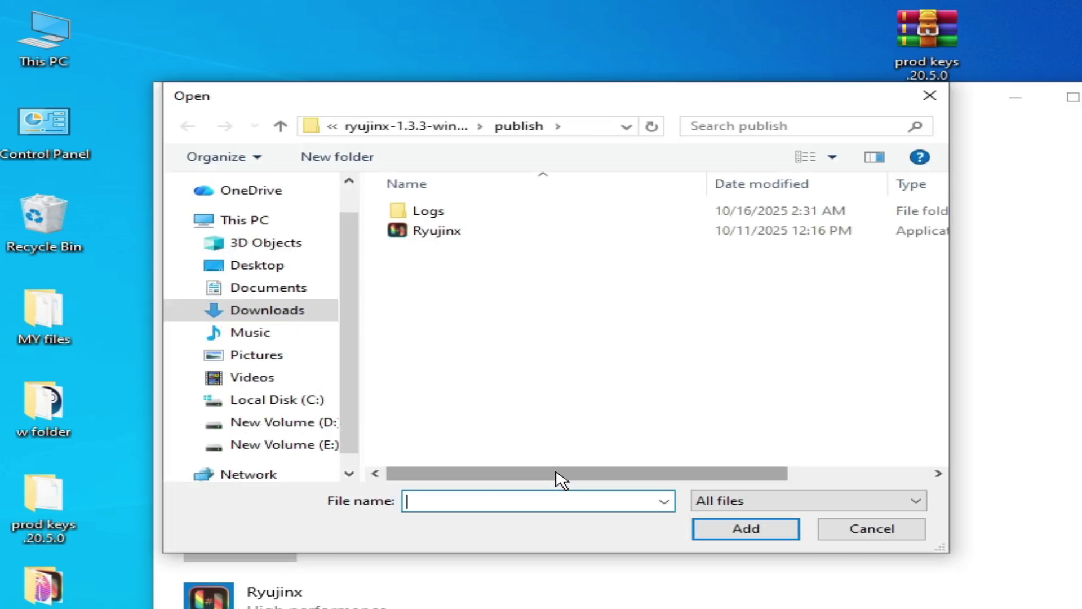
left_click(264, 270)
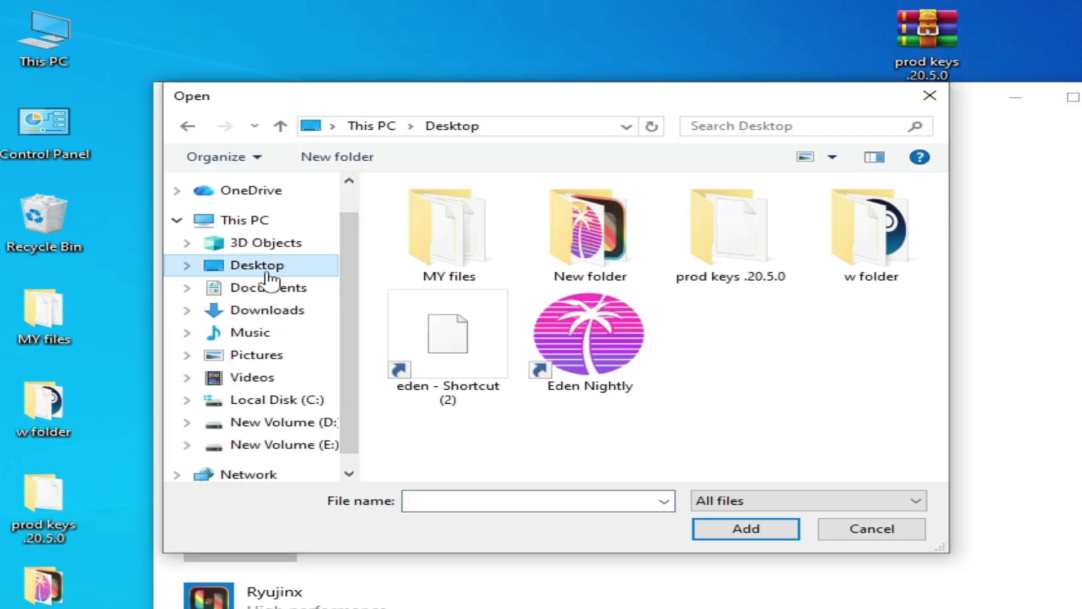
left_click(581, 337)
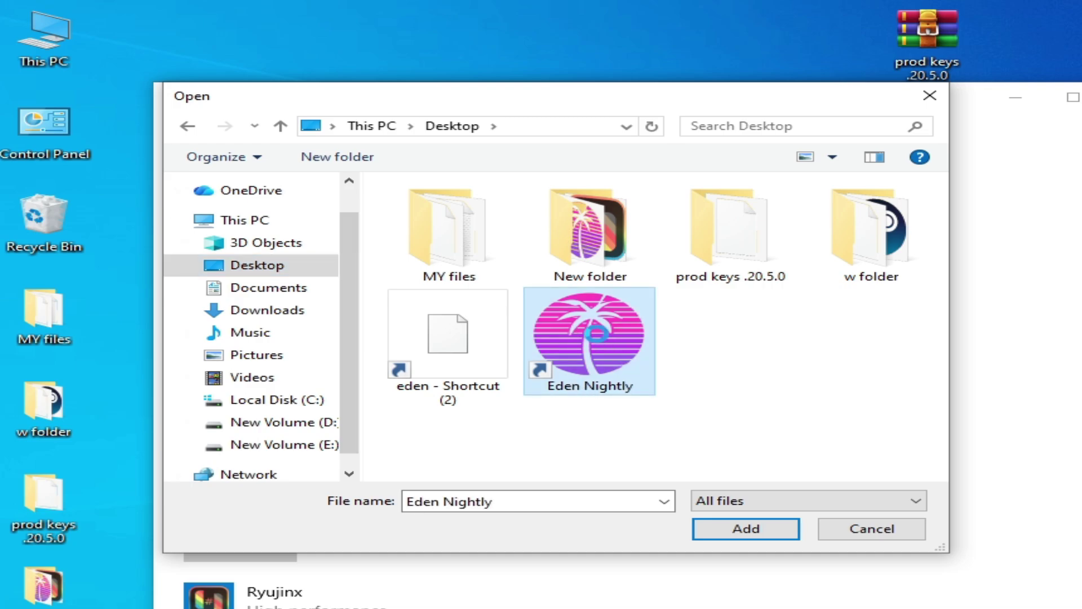
right_click(598, 334)
left_click(599, 281)
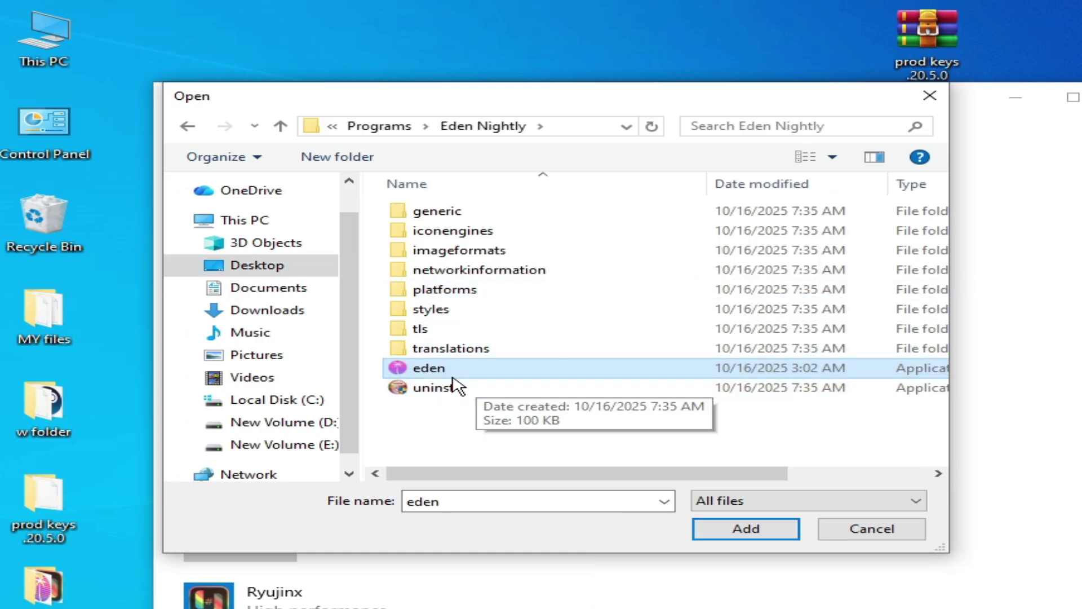
left_click(734, 533)
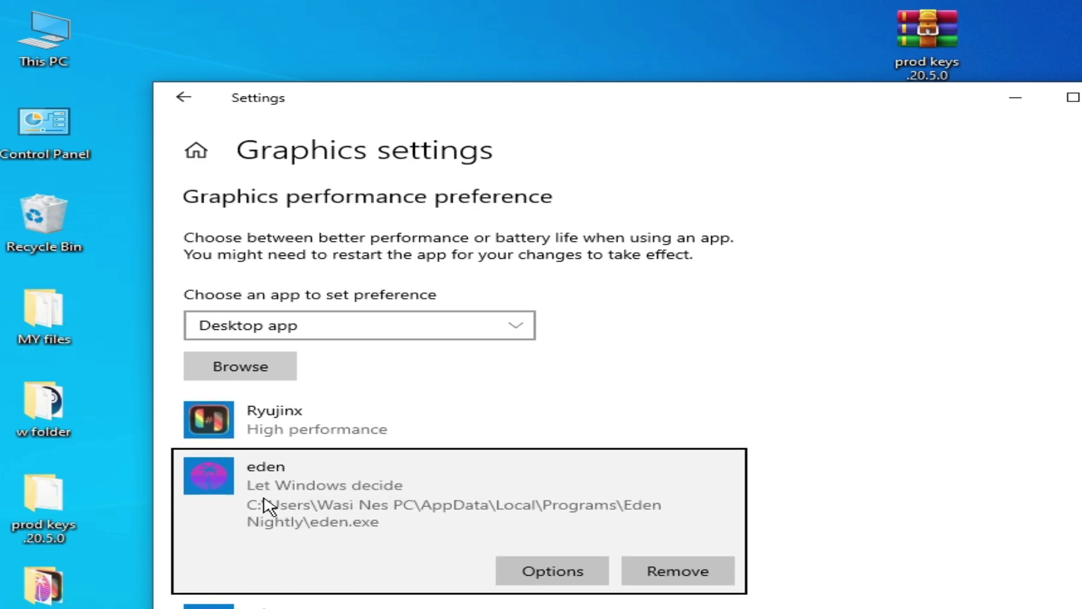
- Set the graphics preference of eden to High performance and save it
left_click(533, 573)
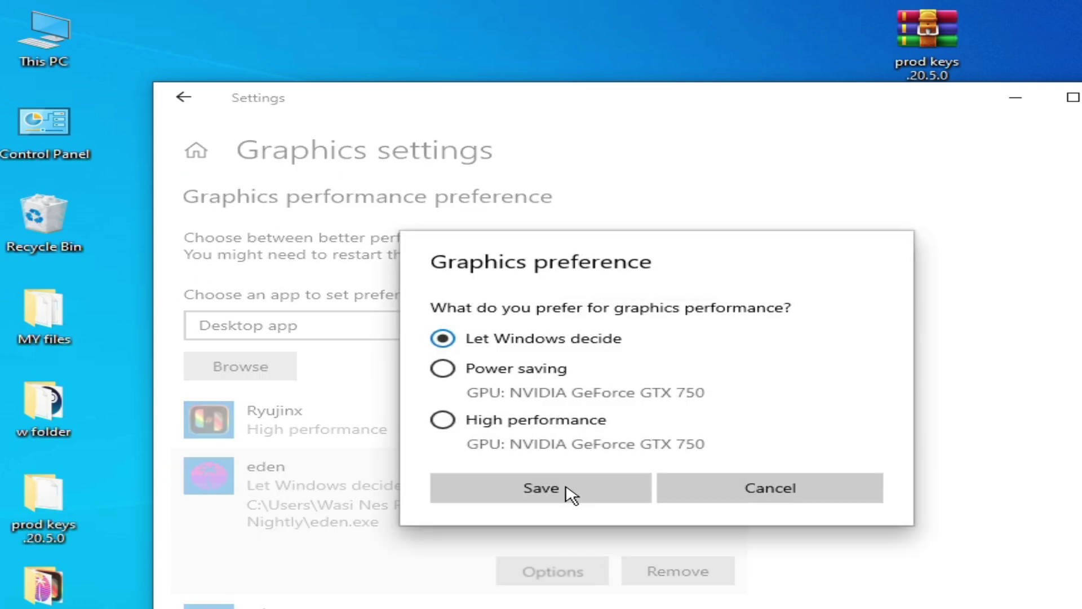
left_click(443, 421)
left_click(538, 489)
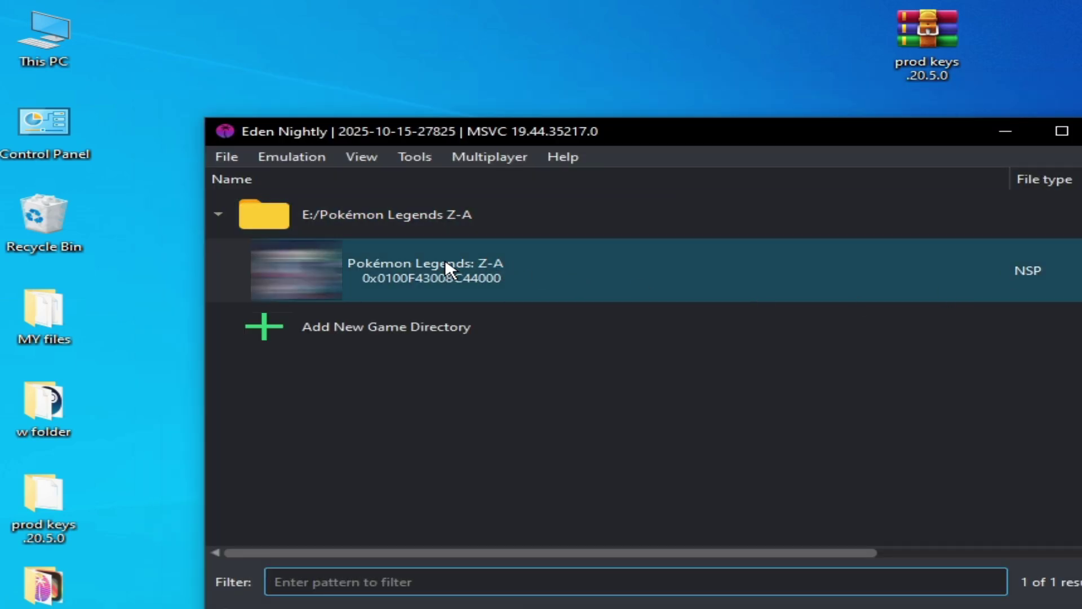
- Close the emulator and relaunch it from the Eden Nightly desktop shortcut
left_click(1076, 131)
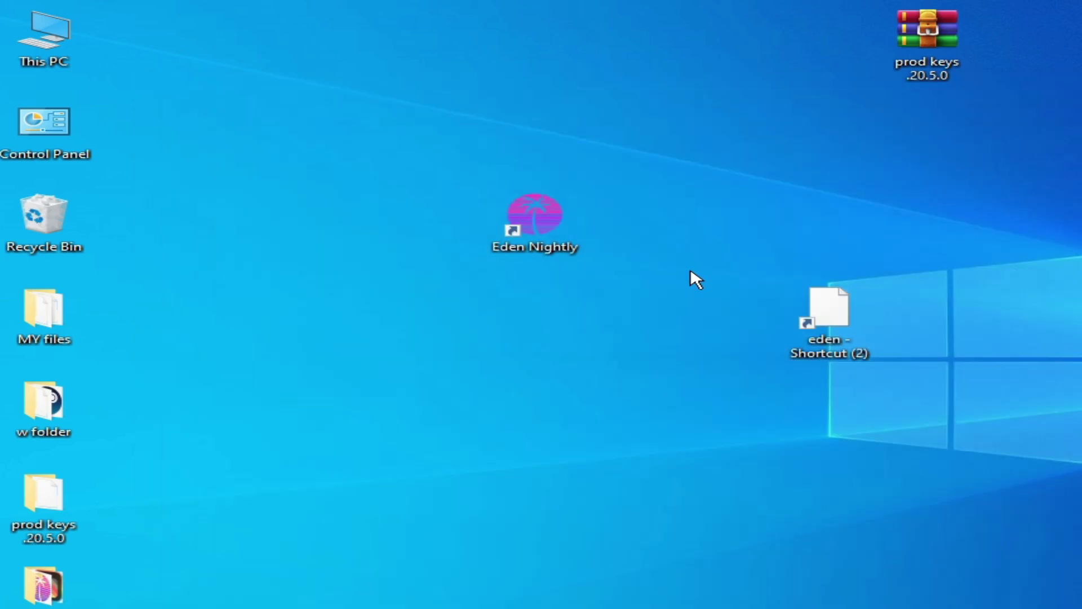
right_click(536, 224)
left_click(581, 232)
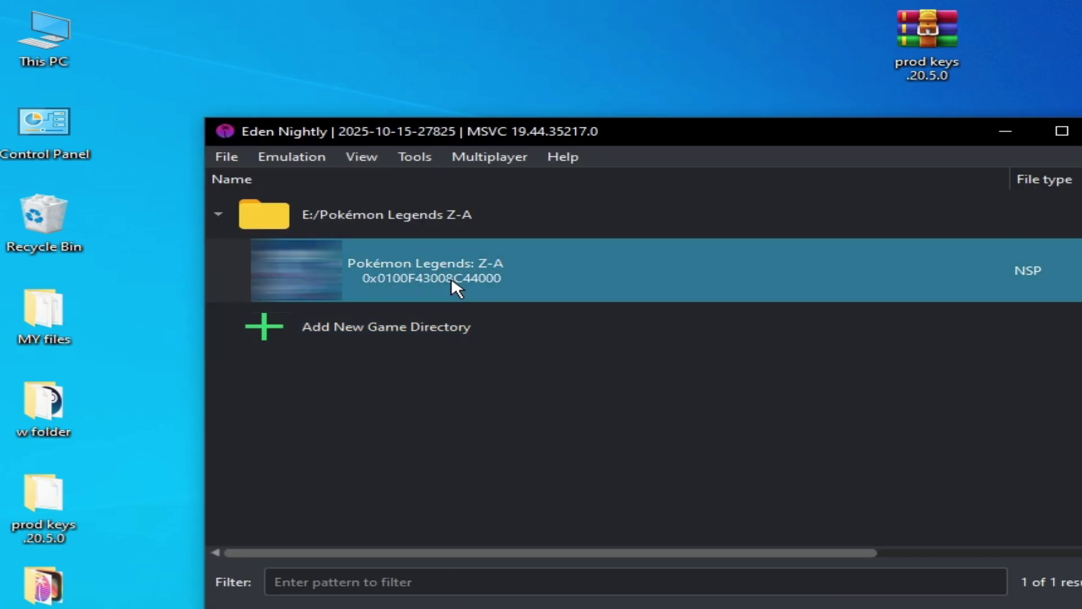
right_click(454, 283)
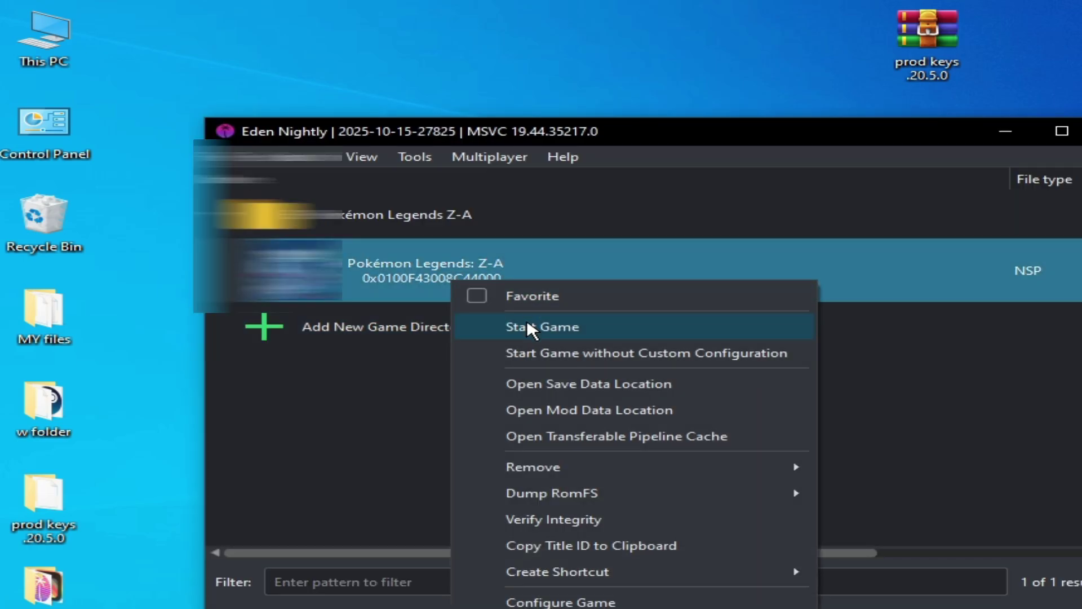
left_click(917, 287)
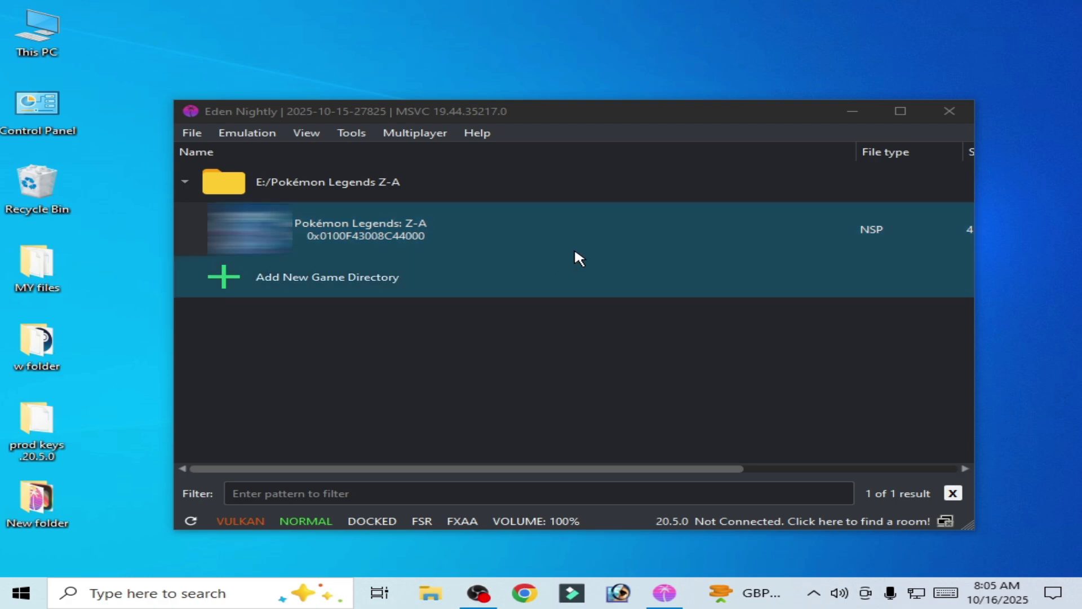
- Delete the 0100F43008C44000 folder from the mod data location of Pokémon Legends: Z-A and start the game
right_click(395, 217)
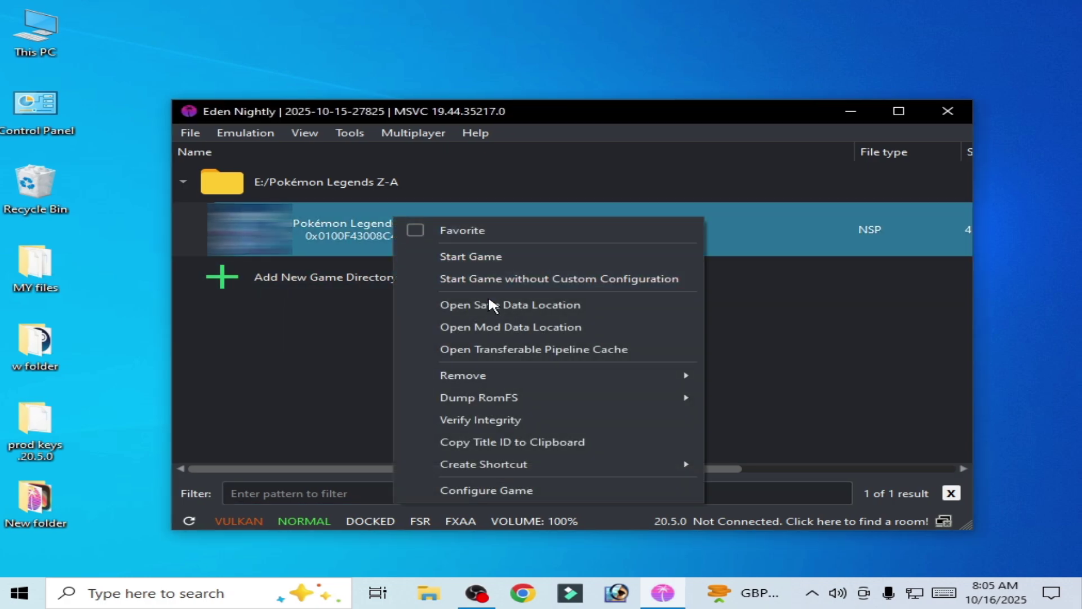
left_click(494, 328)
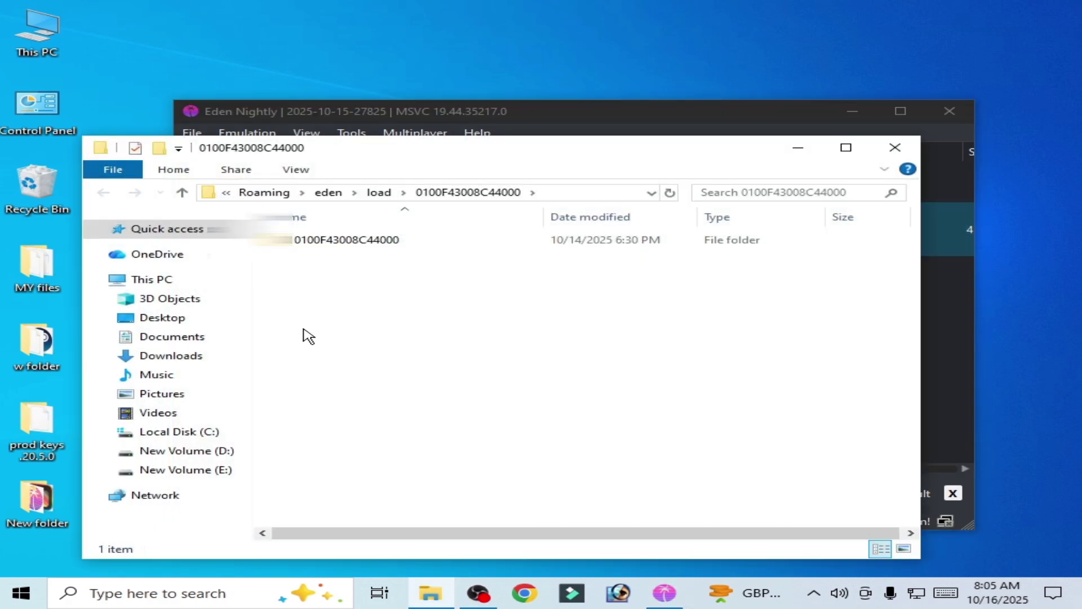
left_click_drag(304, 330, 372, 239)
right_click(372, 240)
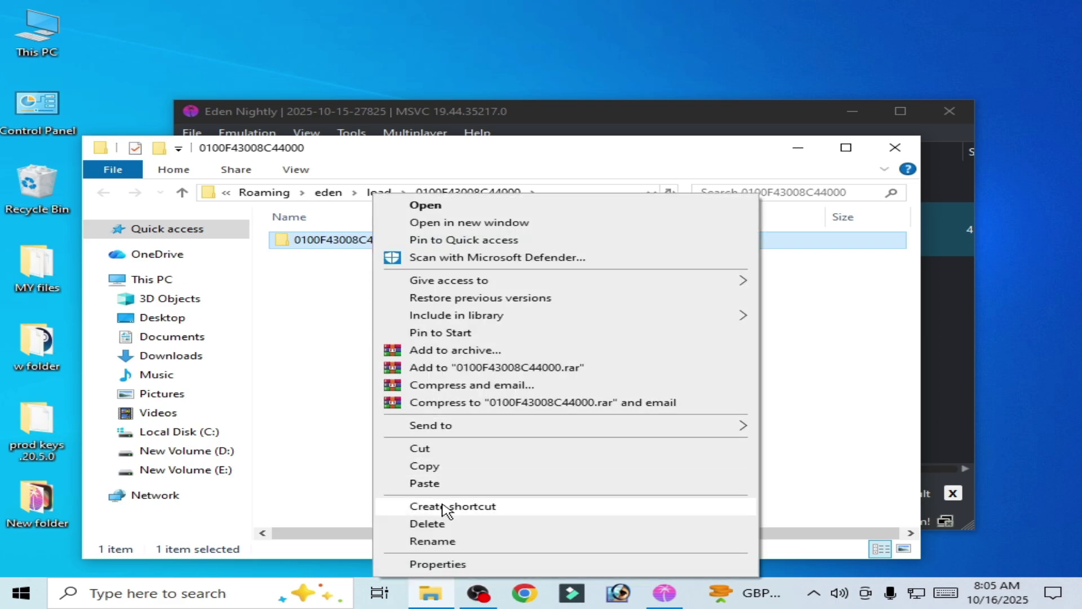
left_click(450, 524)
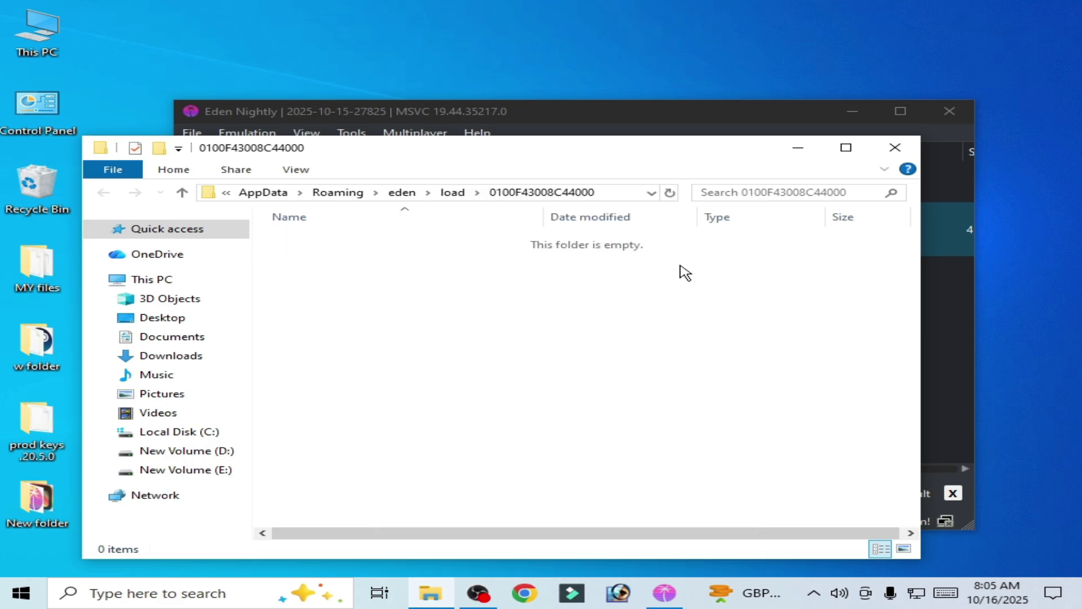
left_click(895, 148)
right_click(354, 231)
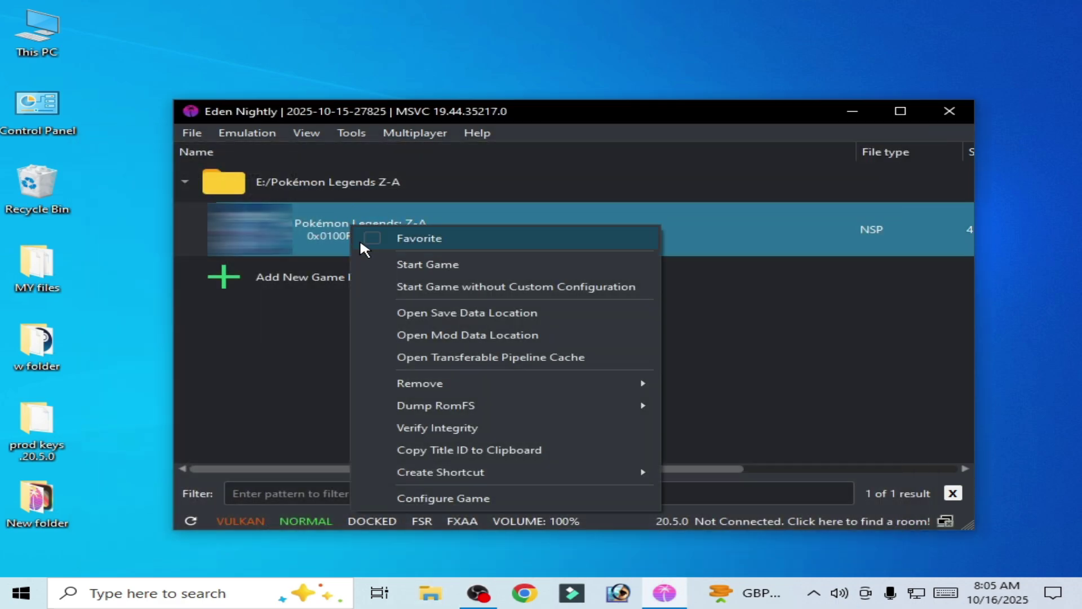
left_click(415, 265)
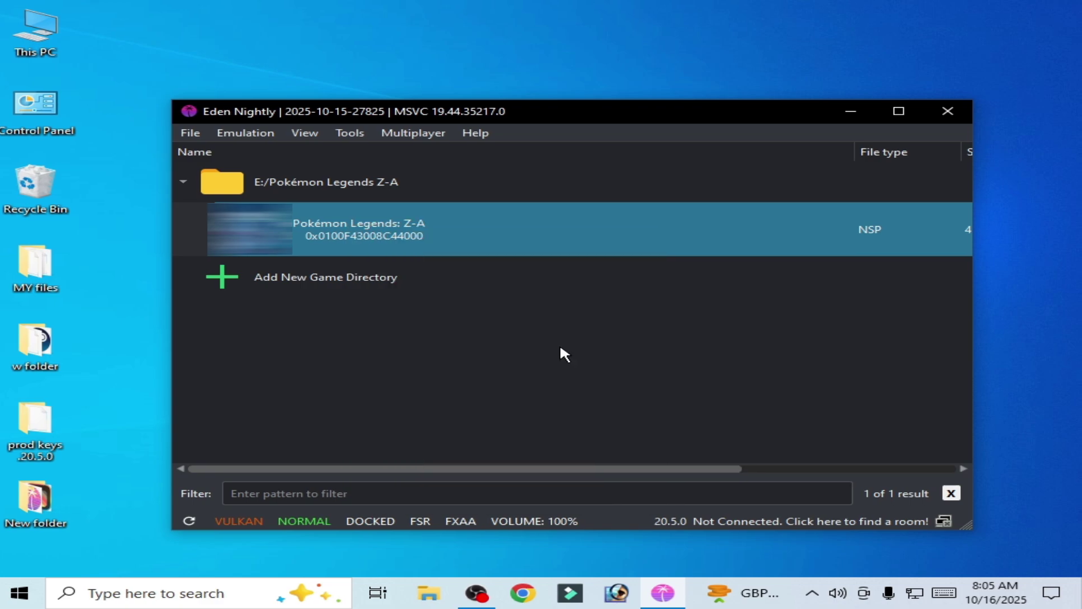
- Open Device Manager and check the driver date and version of the NVIDIA GeForce GTX 750, then close its properties
left_click(136, 593)
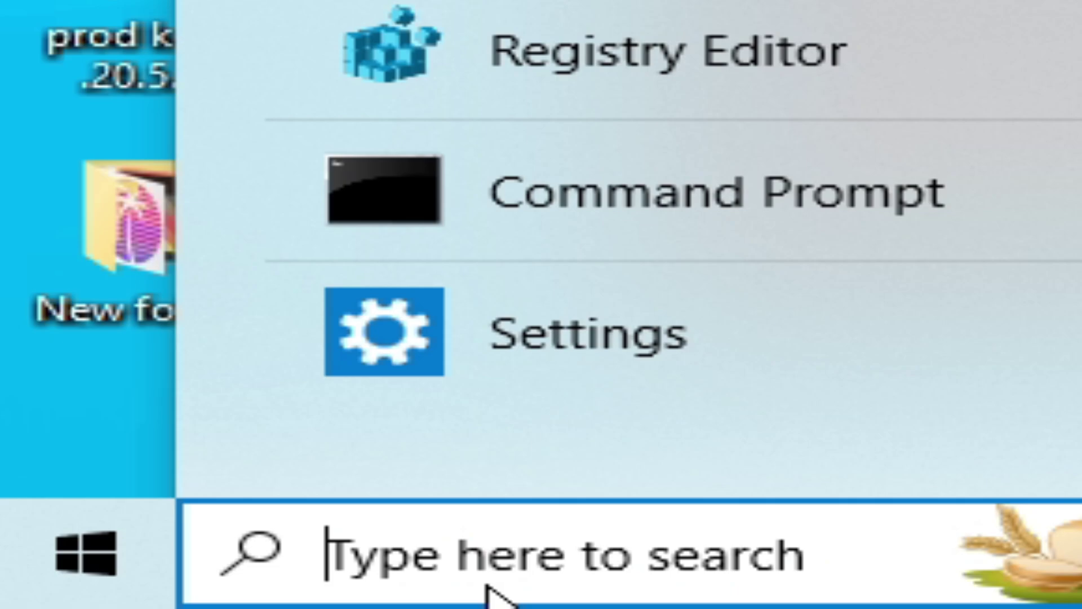
type("devi")
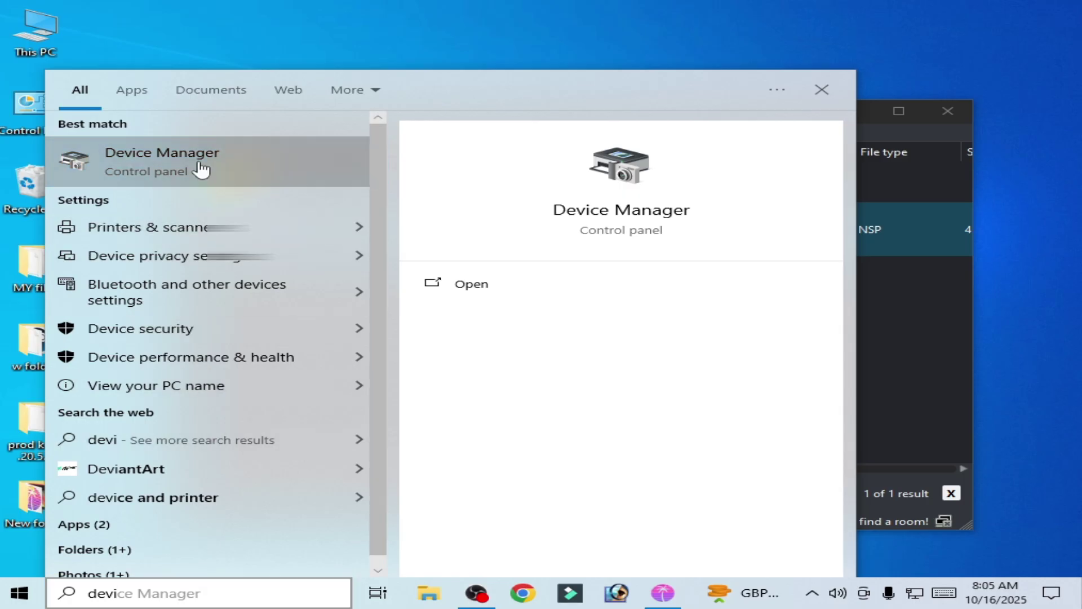
left_click(200, 164)
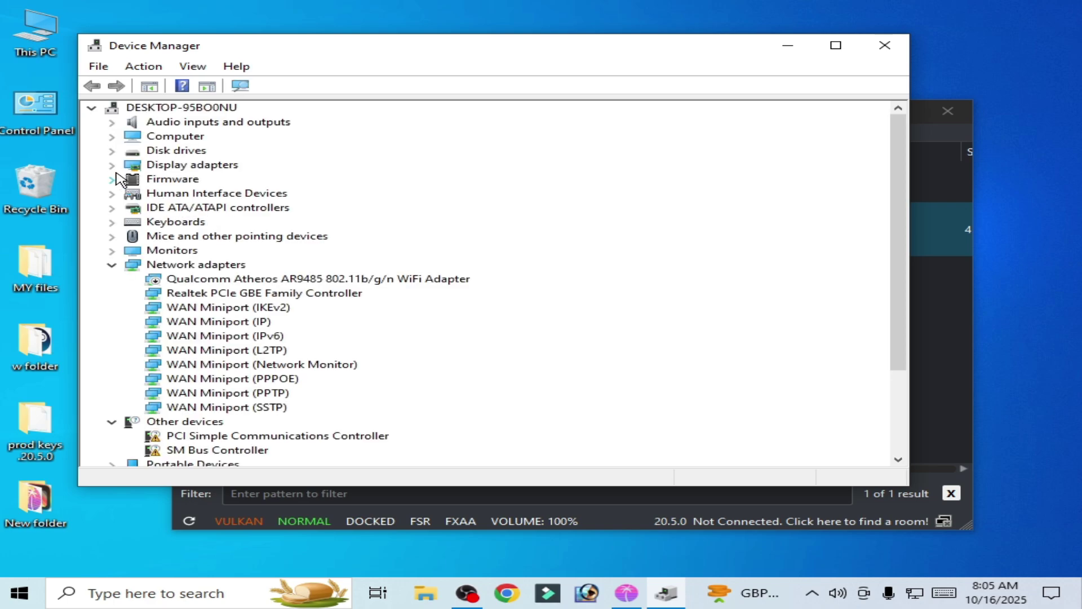
left_click(113, 167)
left_click(203, 181)
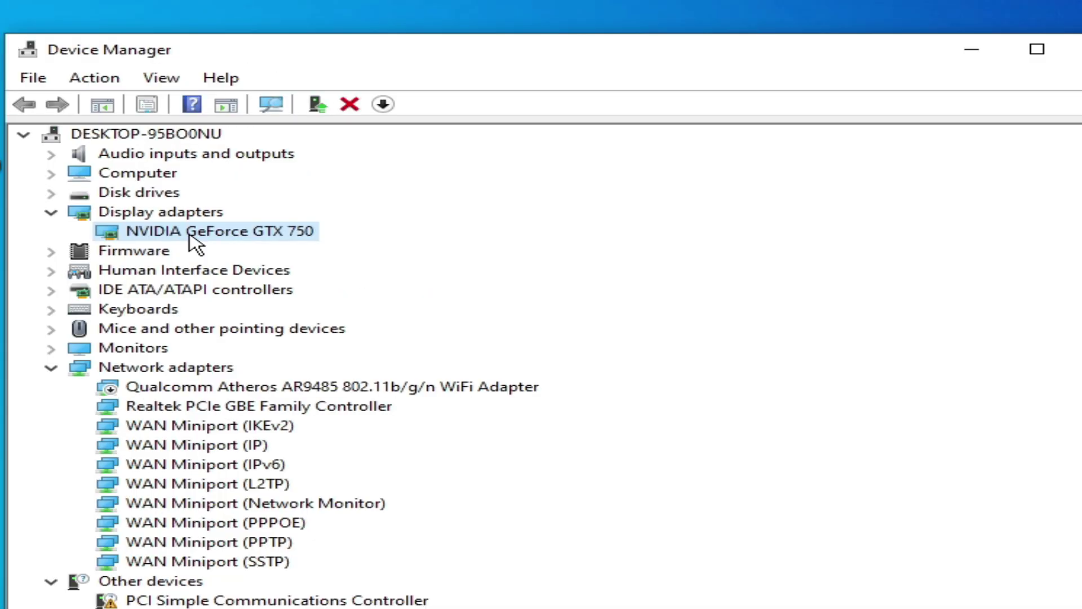
right_click(233, 179)
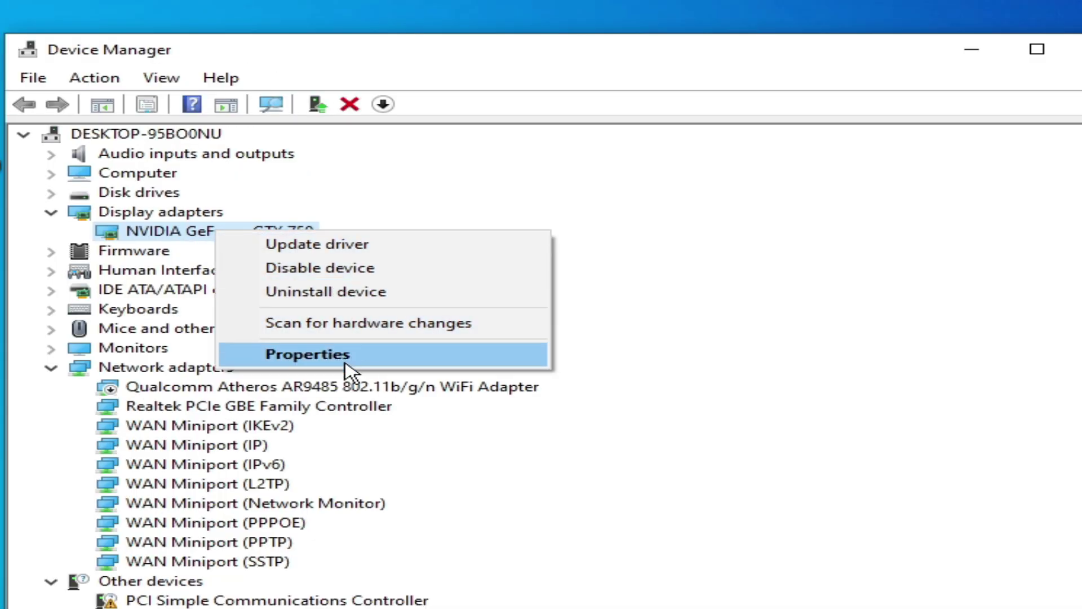
left_click(314, 356)
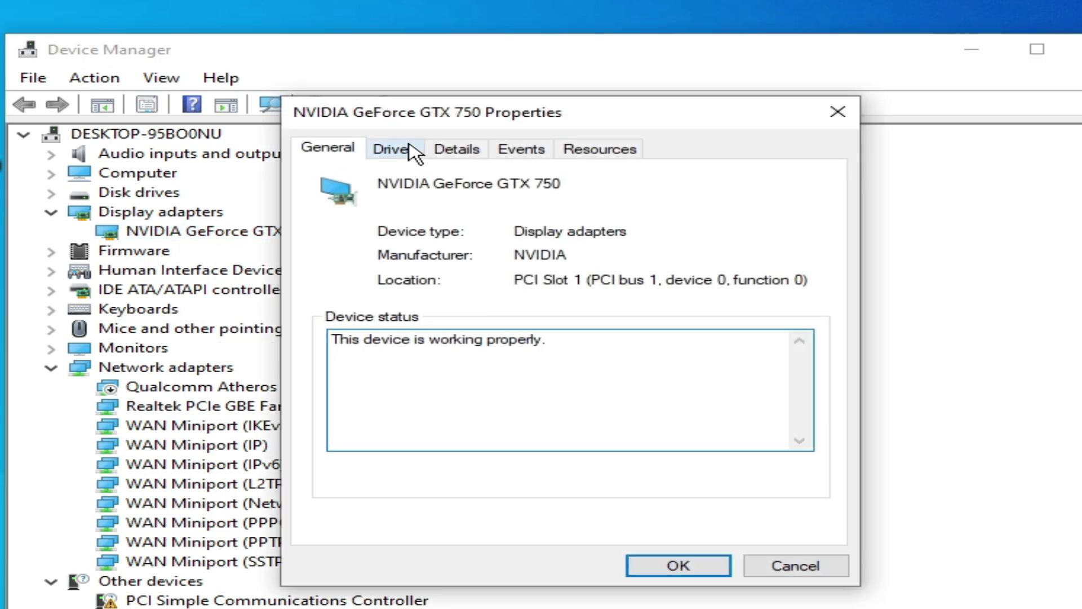
left_click(410, 150)
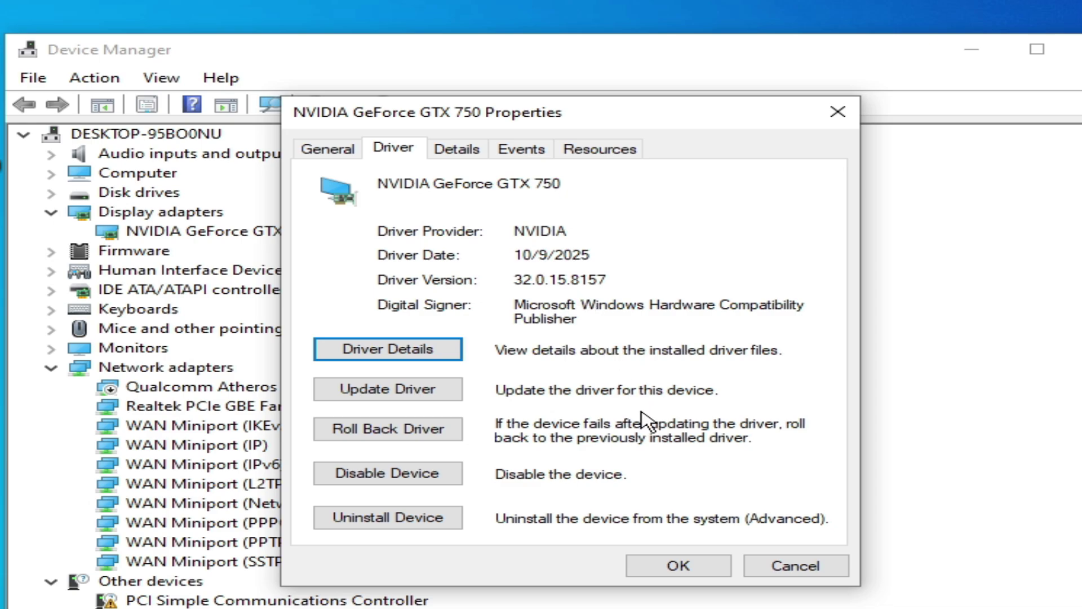
left_click(695, 568)
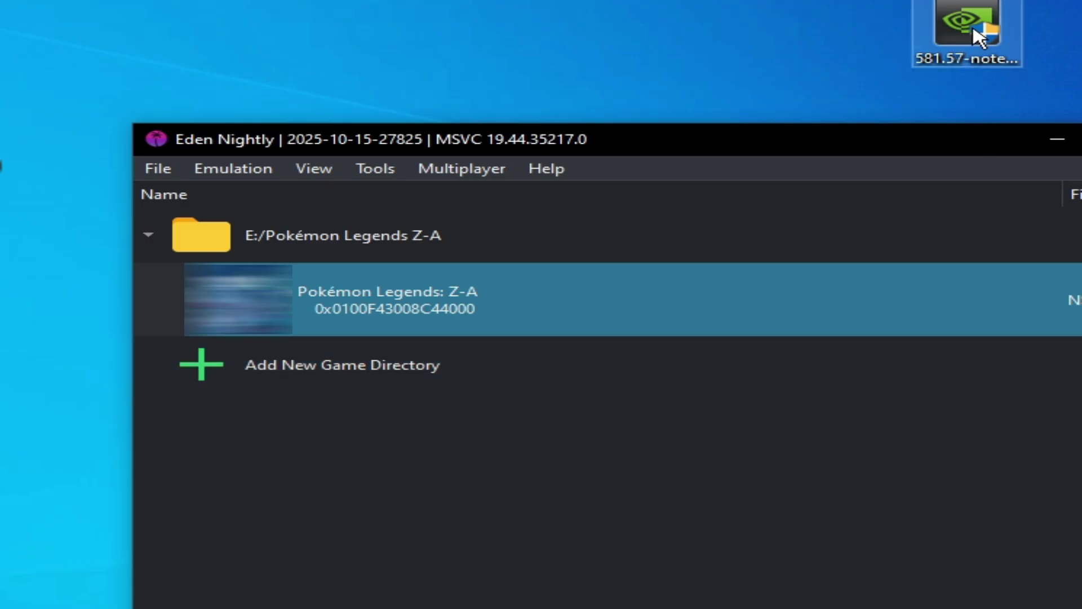
- Run the NVIDIA 581.57 driver installer as administrator and start a custom clean installation of the Graphics Driver and HD Audio Driver without the NVIDIA App
left_click_drag(979, 37, 738, 45)
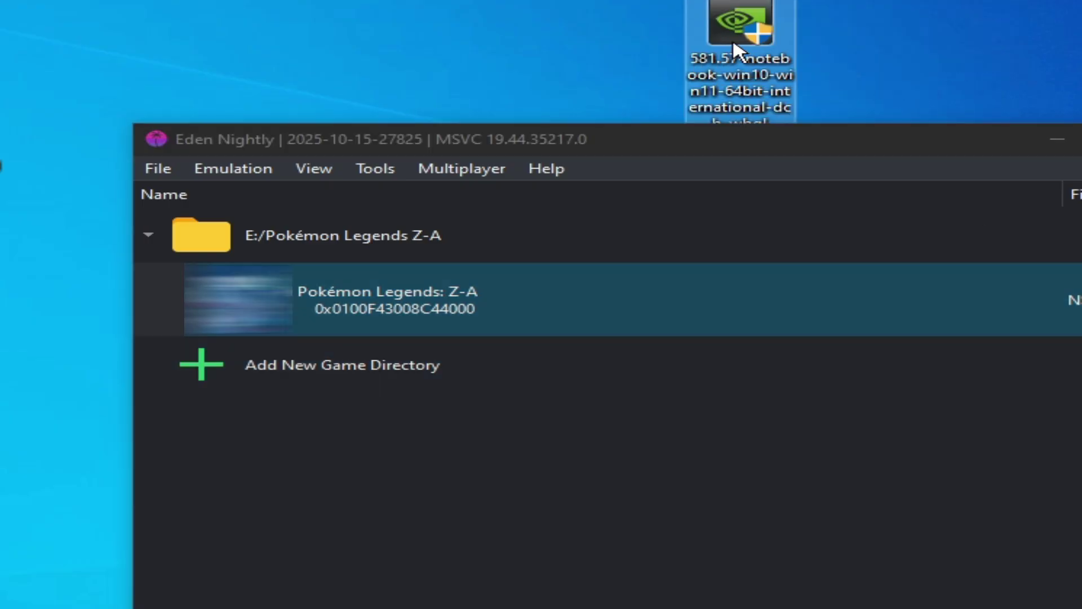
right_click(737, 34)
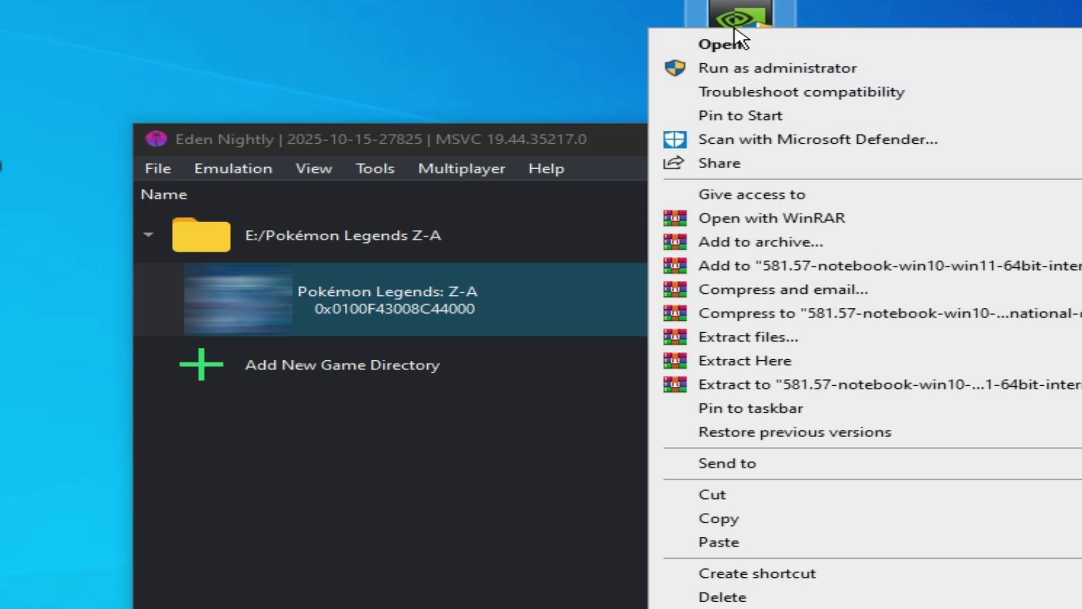
left_click(731, 69)
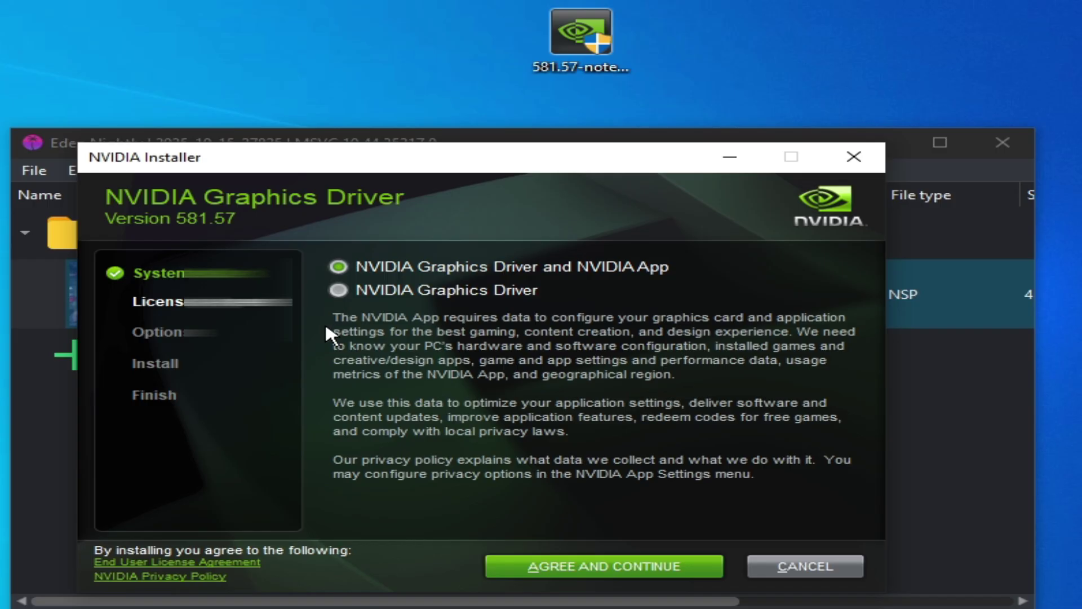
left_click(339, 290)
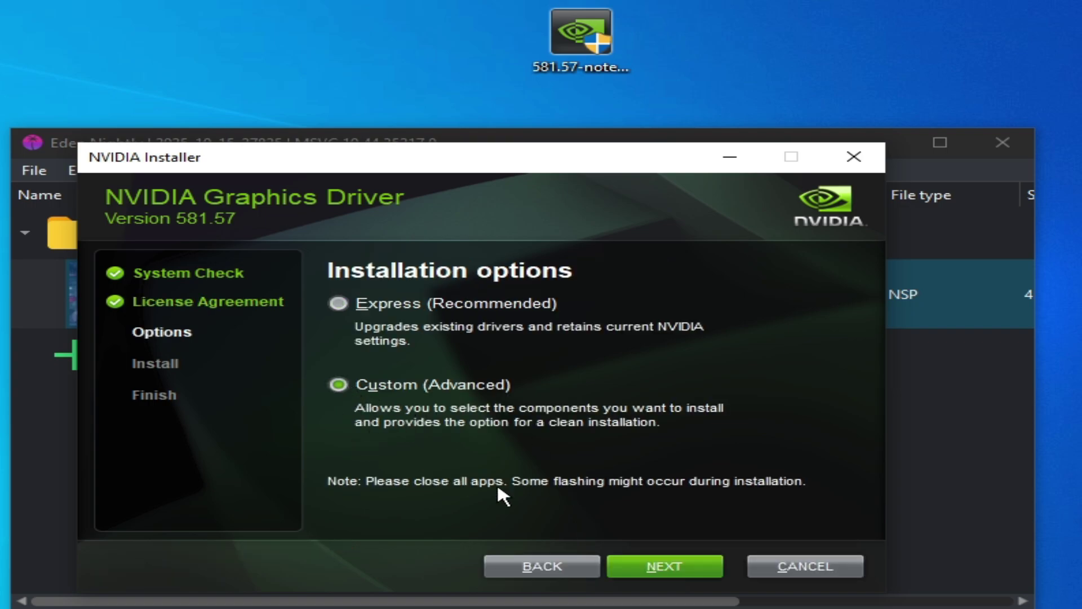
left_click(655, 571)
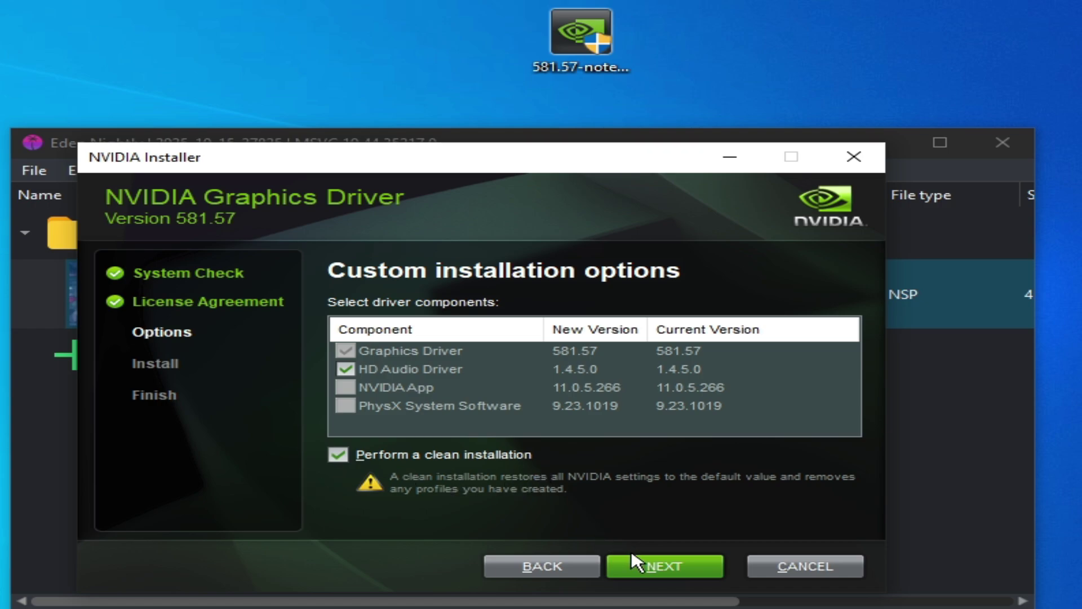
left_click(666, 568)
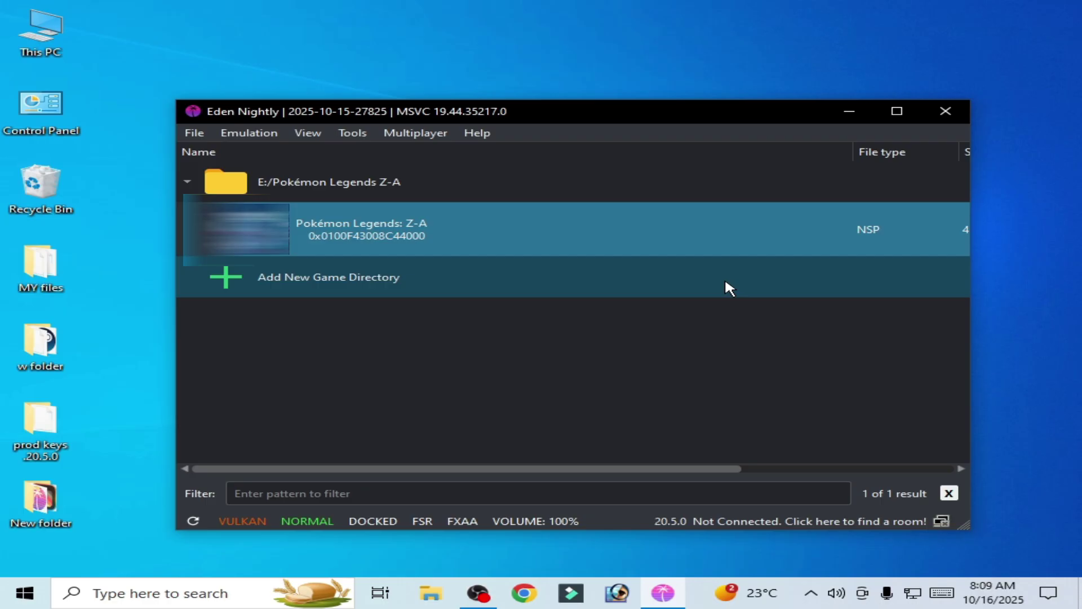
- Check the game's file type and size in the emulator's list and compare the two Pokémon Legends Z-A NSP files in its folder
left_click_drag(455, 469, 641, 469)
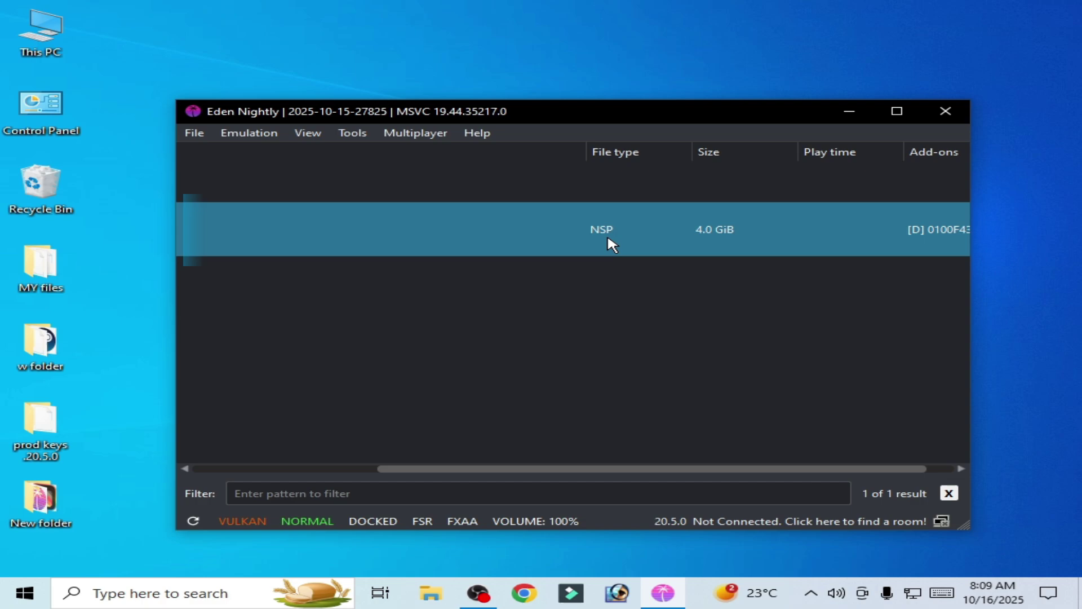
key("ctrl+o")
left_click(511, 251)
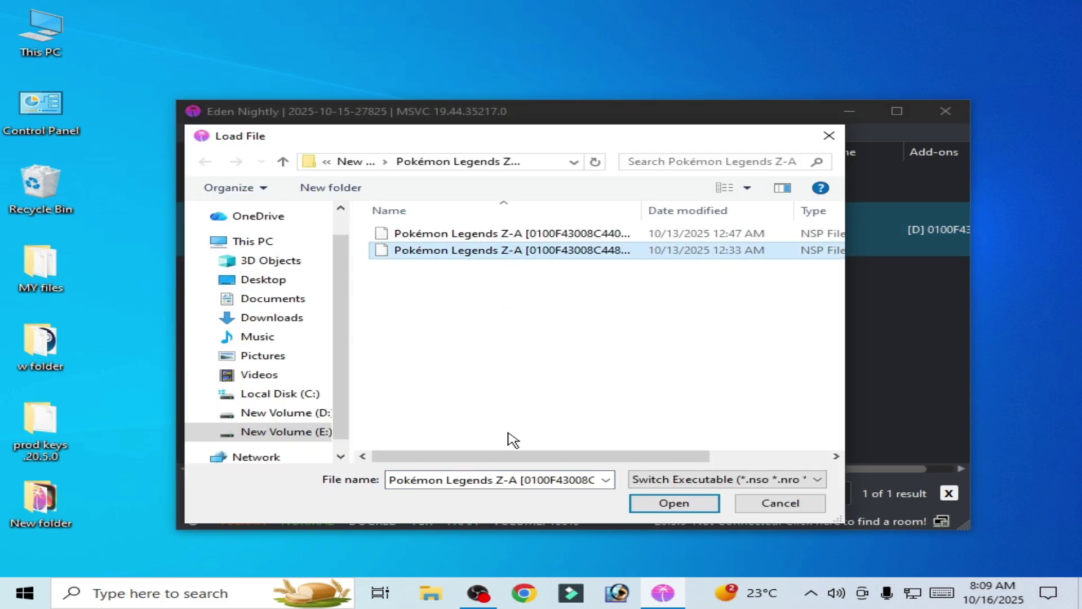
left_click_drag(512, 464, 652, 459)
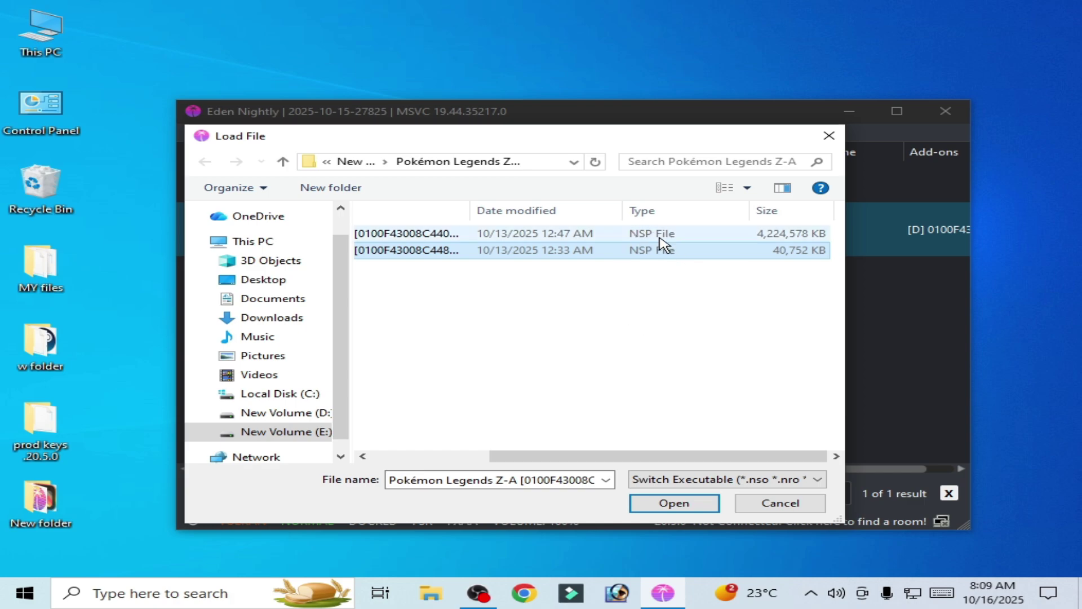
left_click_drag(703, 466, 566, 467)
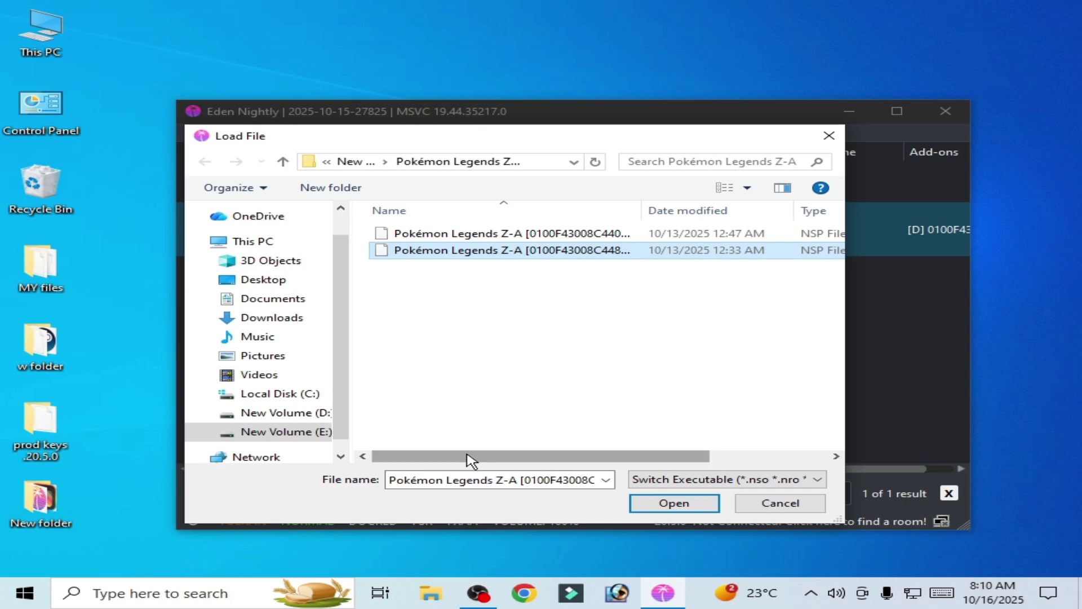
left_click_drag(471, 459, 435, 466)
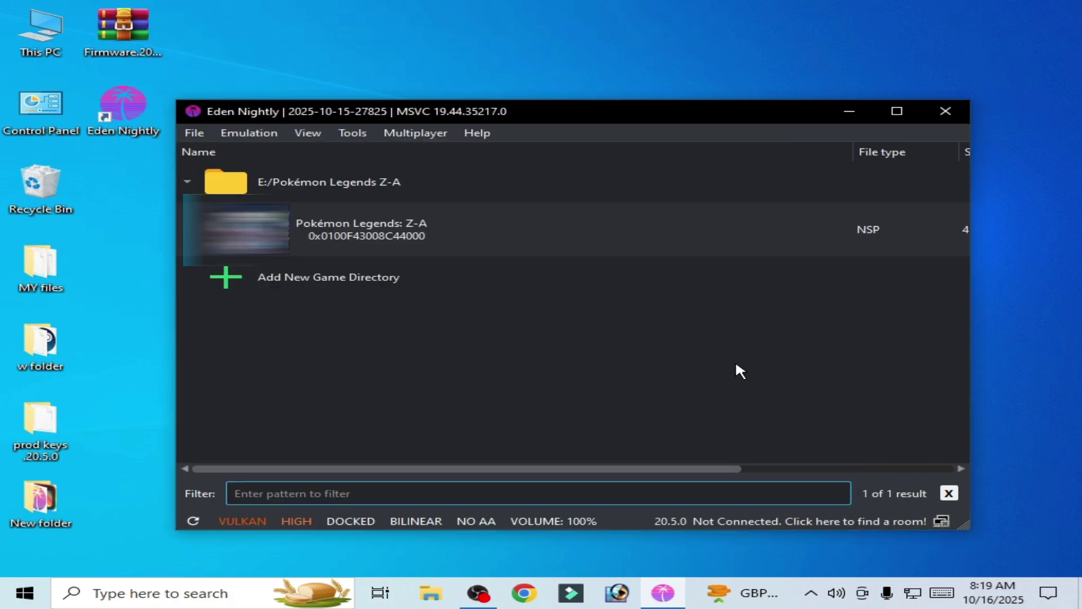
- Install the Firmware.20.5.0 ZIP archive from the Desktop as the emulator's firmware and close the install report
left_click_drag(480, 111, 474, 111)
left_click_drag(127, 28, 791, 32)
left_click(350, 128)
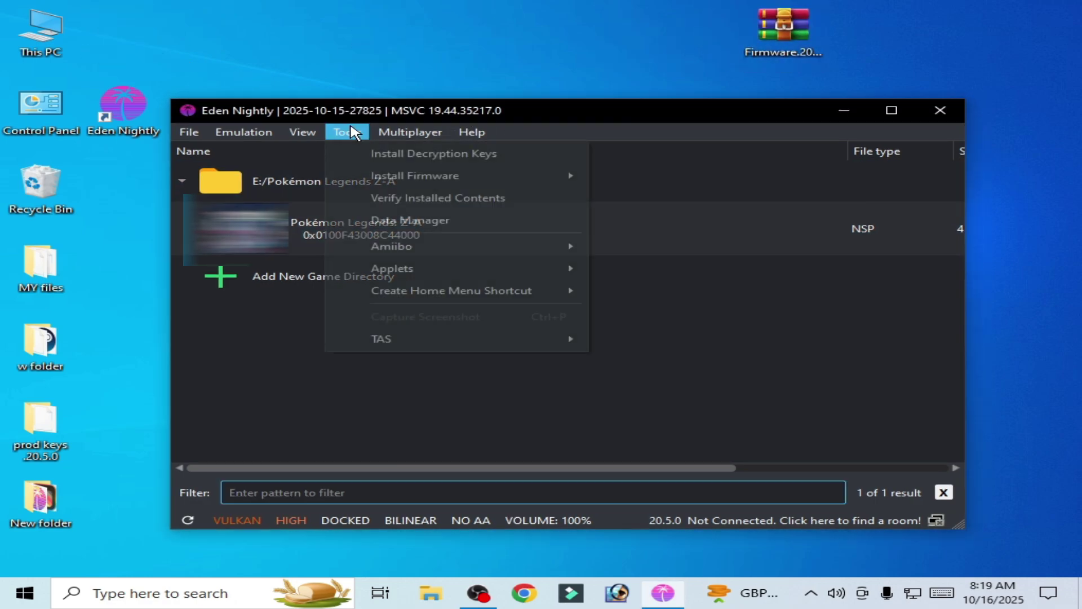
mouse_move(455, 172)
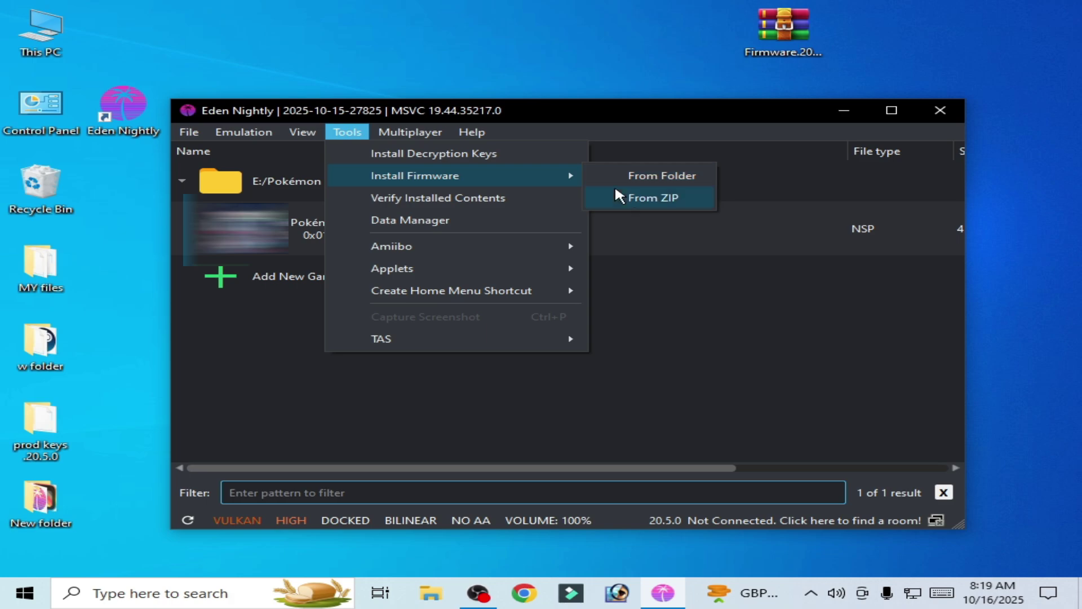
left_click(639, 194)
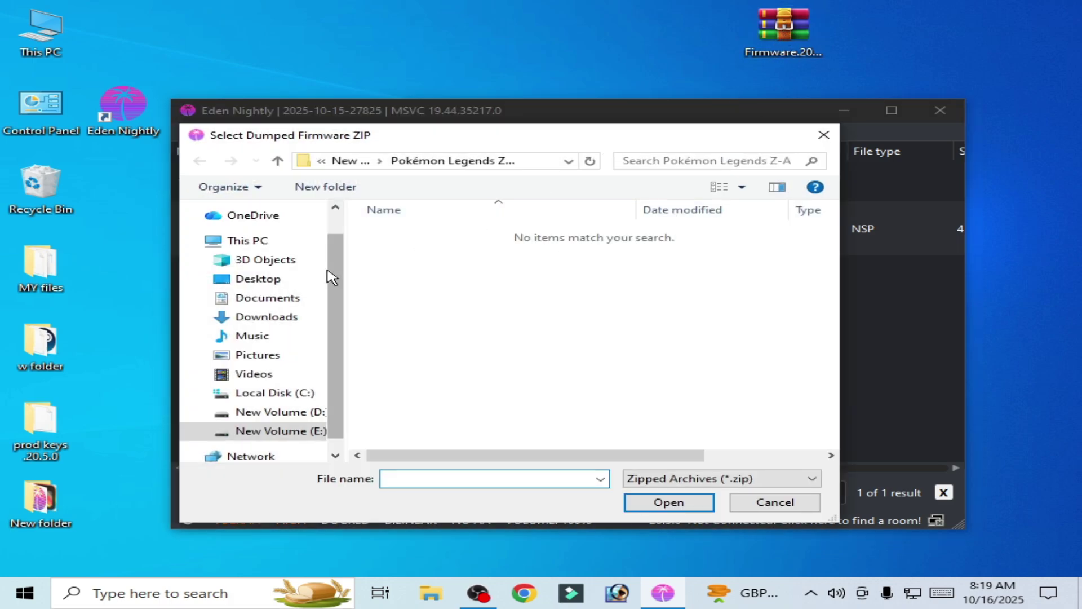
left_click(265, 279)
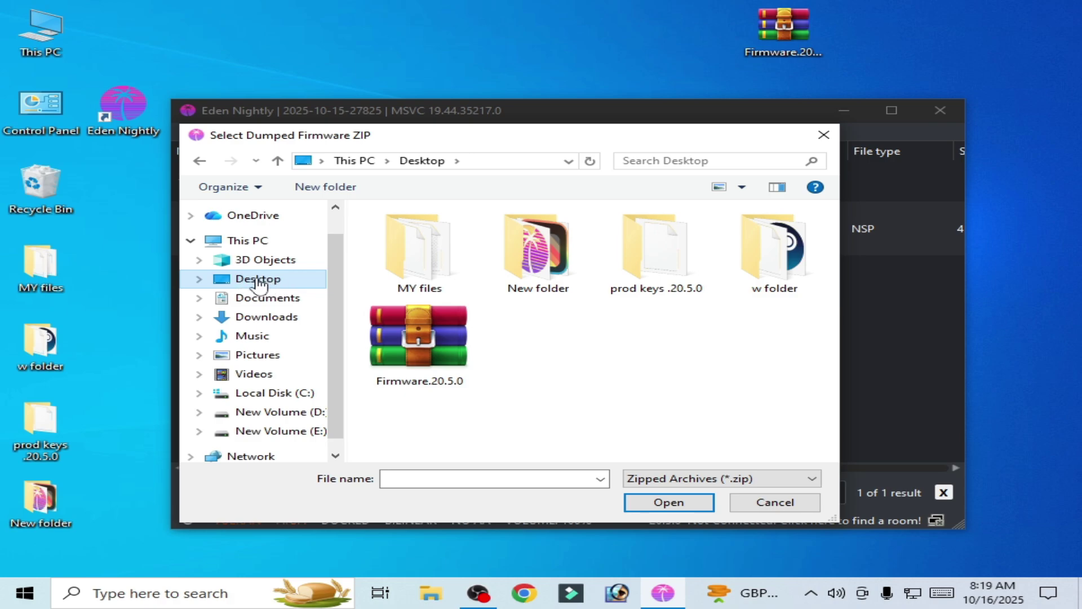
left_click(429, 354)
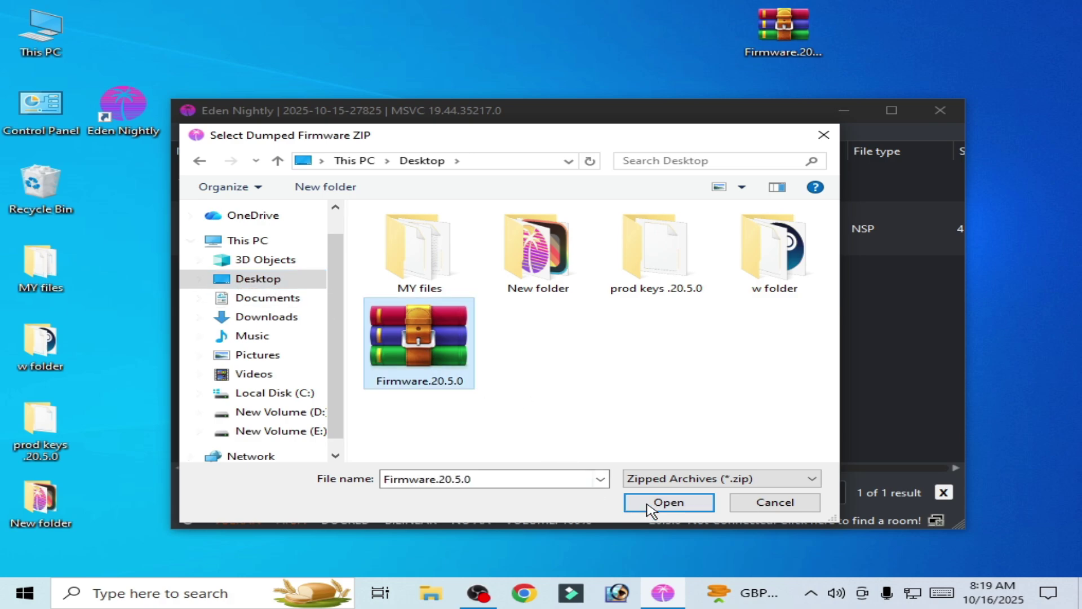
left_click(666, 505)
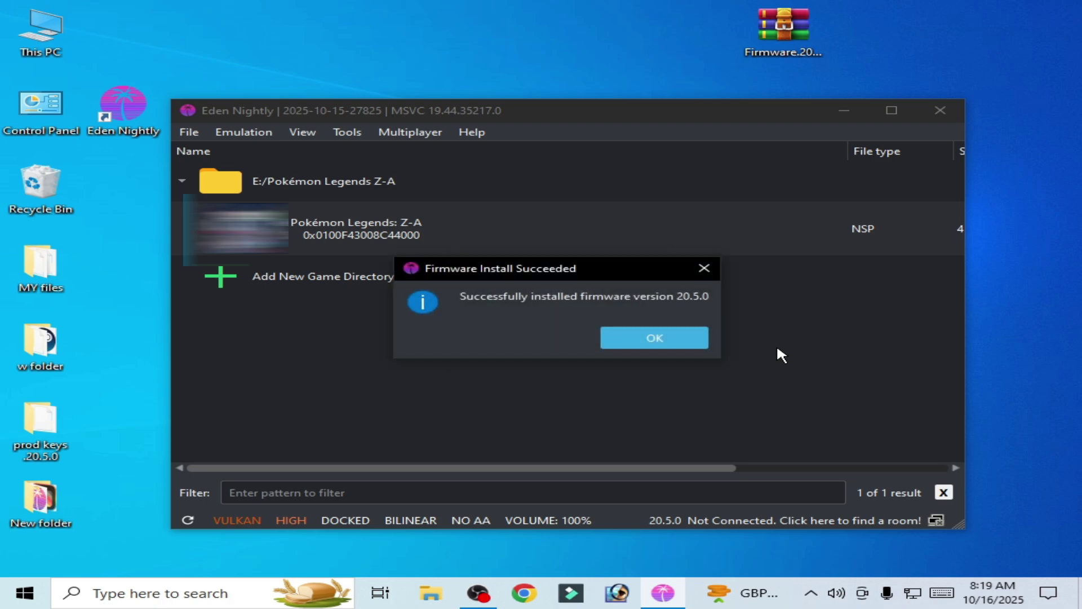
left_click(673, 342)
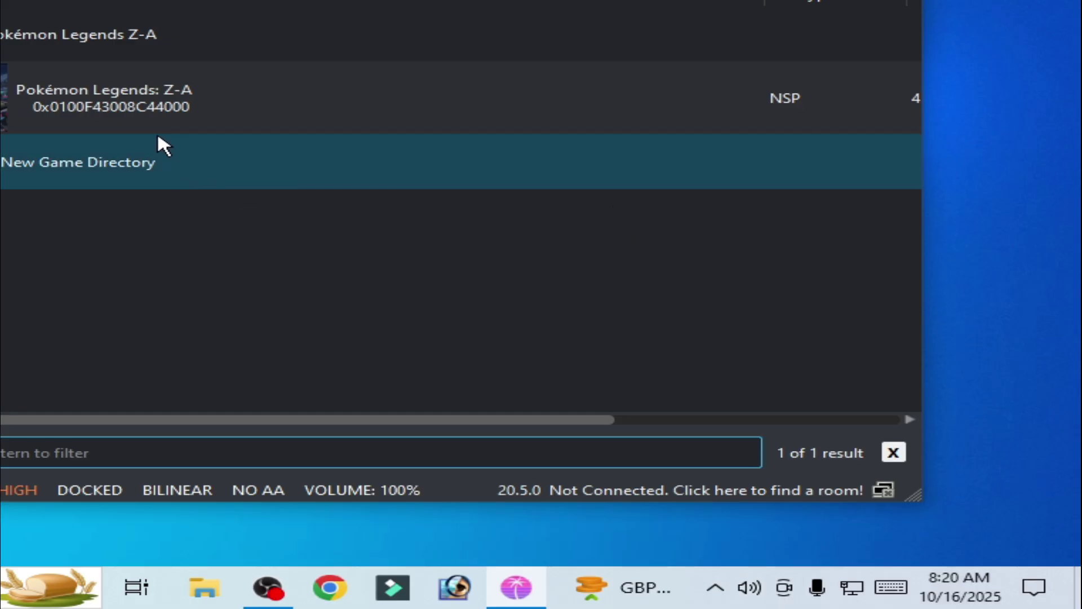
- Remove all pipeline caches of Pokémon Legends: Z-A, confirming the deletion of all transferable shader caches
right_click(155, 103)
mouse_move(436, 321)
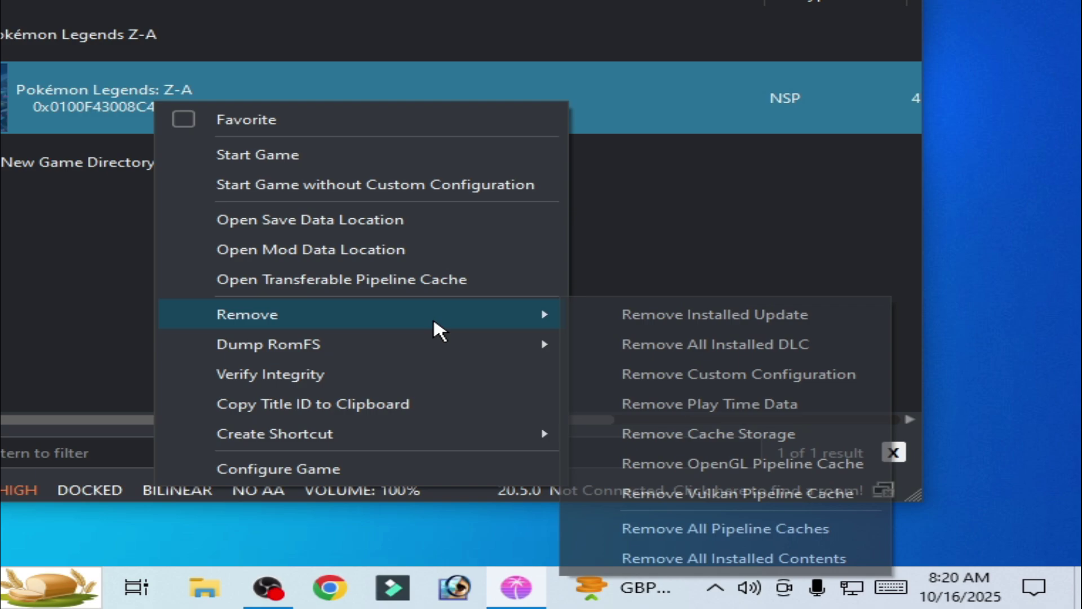
left_click(698, 529)
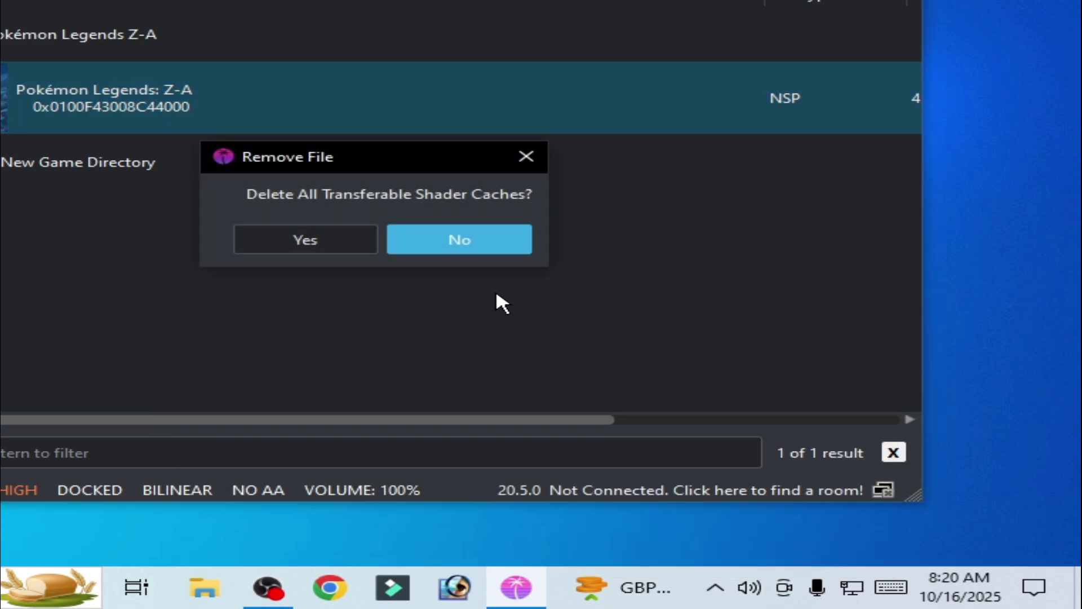
left_click(333, 239)
left_click(528, 251)
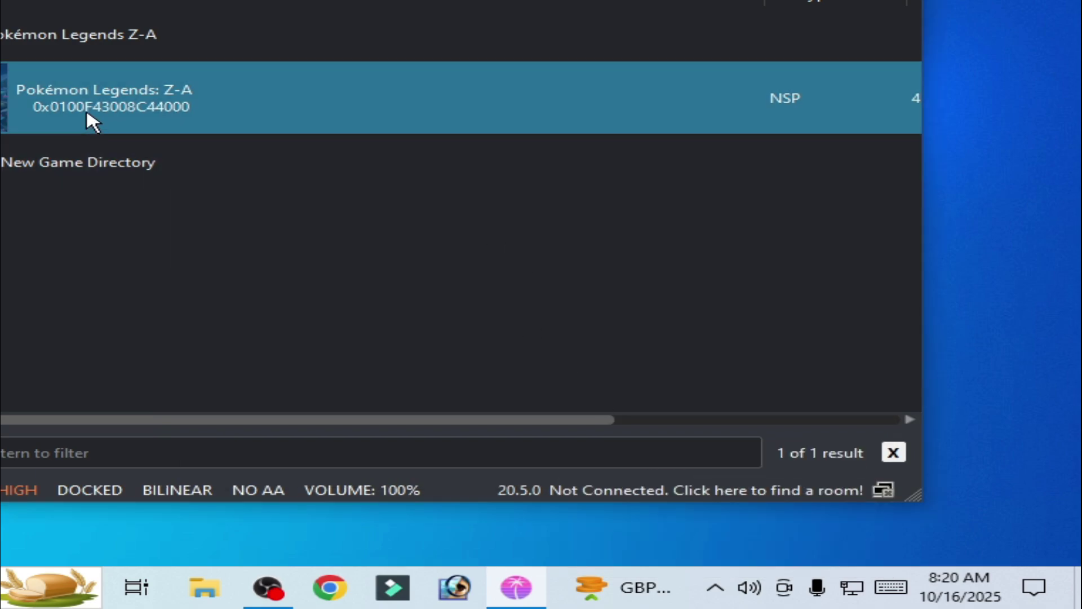
- Repeat the removal of all pipeline caches for Pokémon Legends: Z-A and accept the deletion again
right_click(126, 93)
left_click(159, 94)
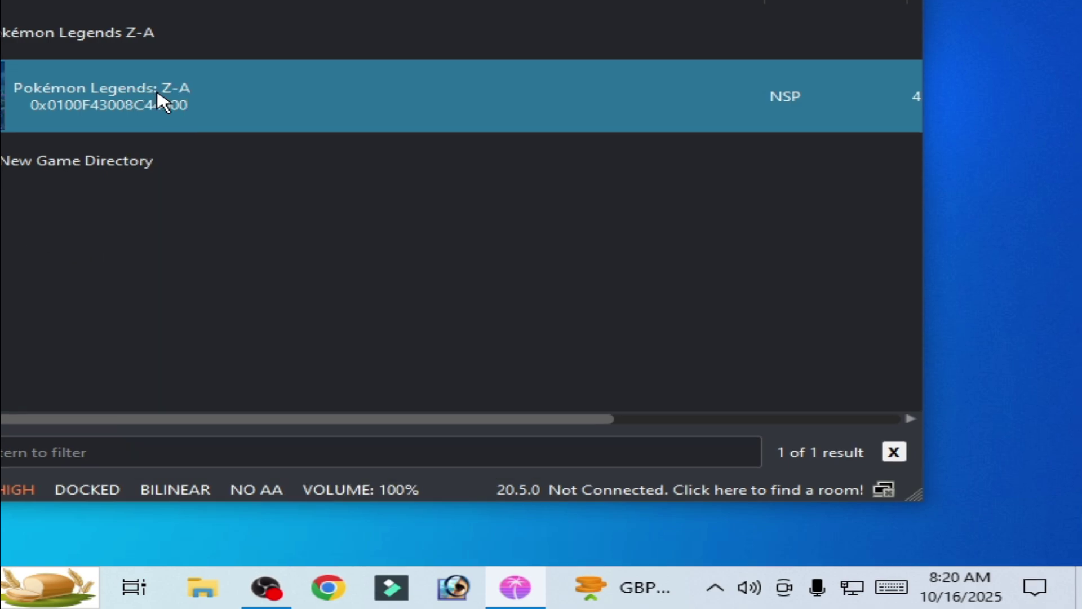
right_click(159, 97)
mouse_move(377, 302)
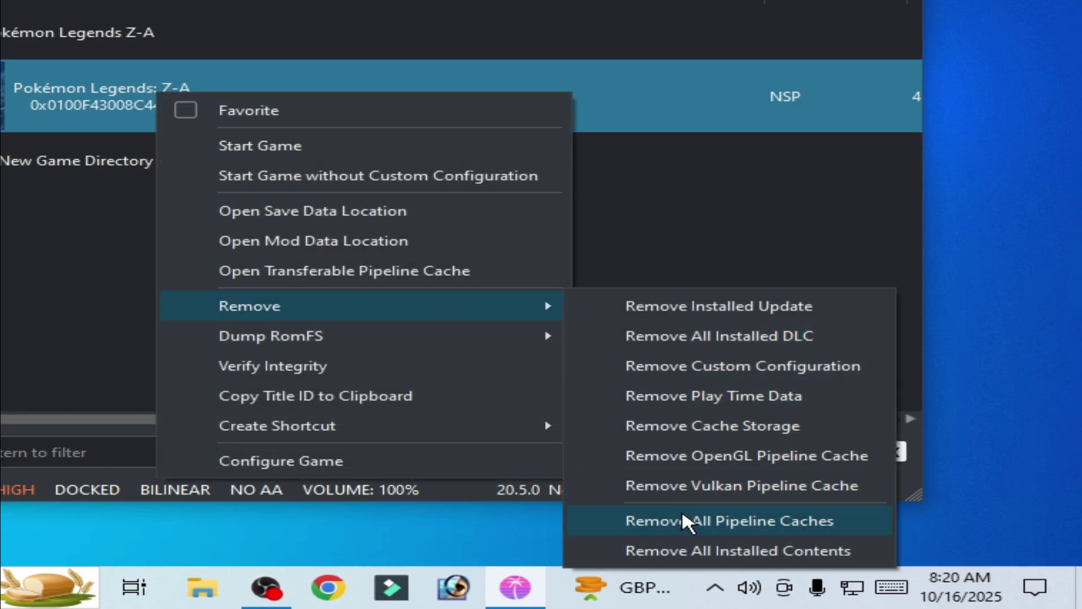
left_click(725, 521)
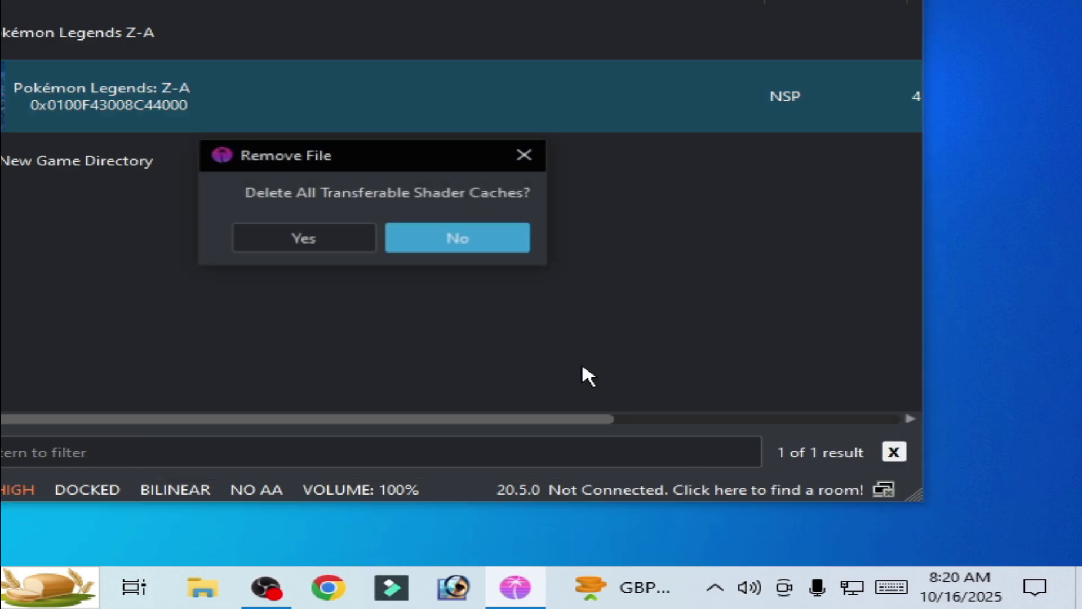
left_click(319, 239)
left_click(478, 241)
- Start Pokémon Legends: Z-A from the emulator's game list
right_click(203, 79)
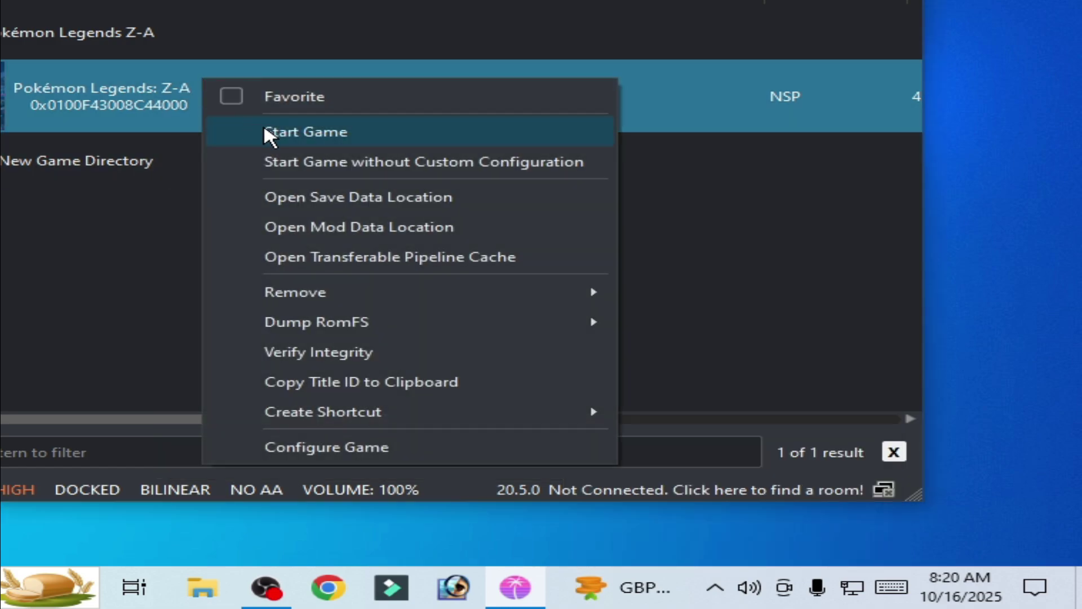